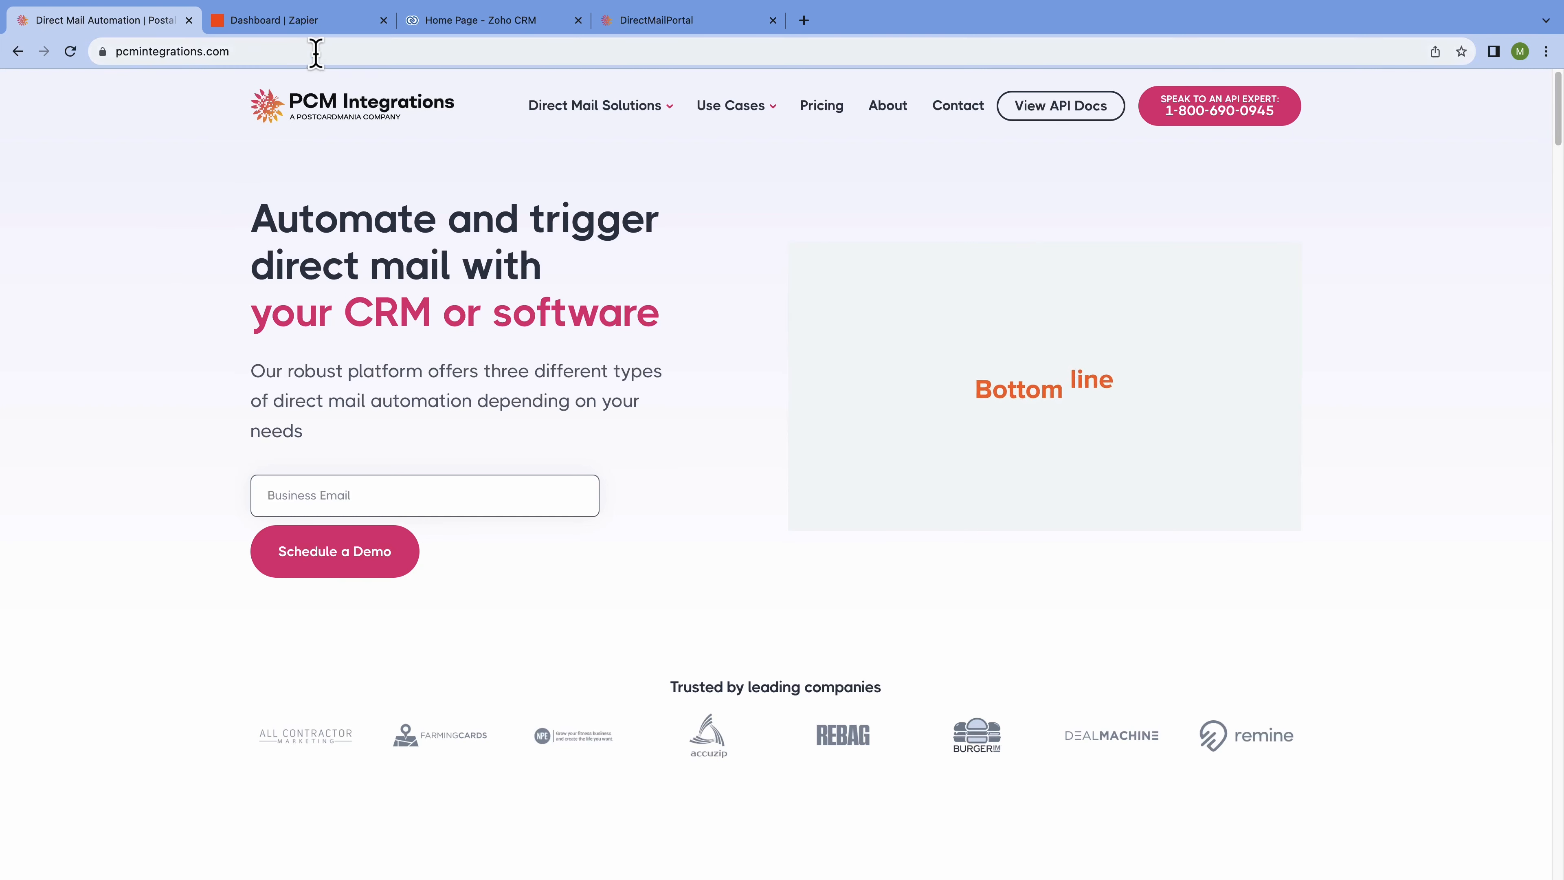
Switch from the PCM Integrations homepage to the Zapier dashboard tab.
{"action": "left_click", "coordinate": [340, 22]}
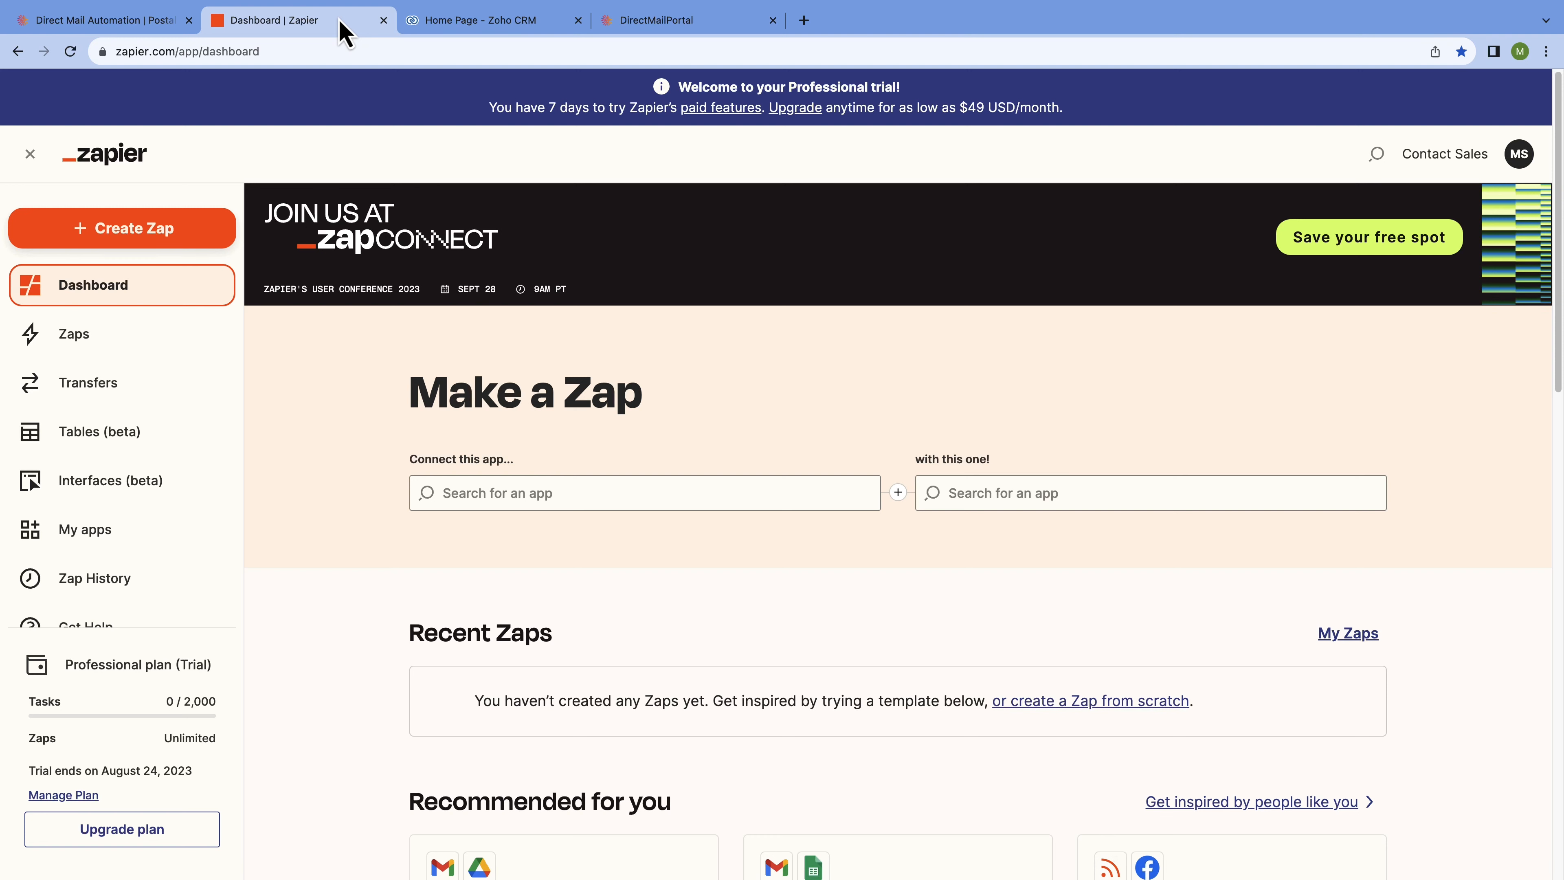
View the Zoho CRM home page, then the DirectMailPortal overview page.
{"action": "left_click", "coordinate": [493, 25]}
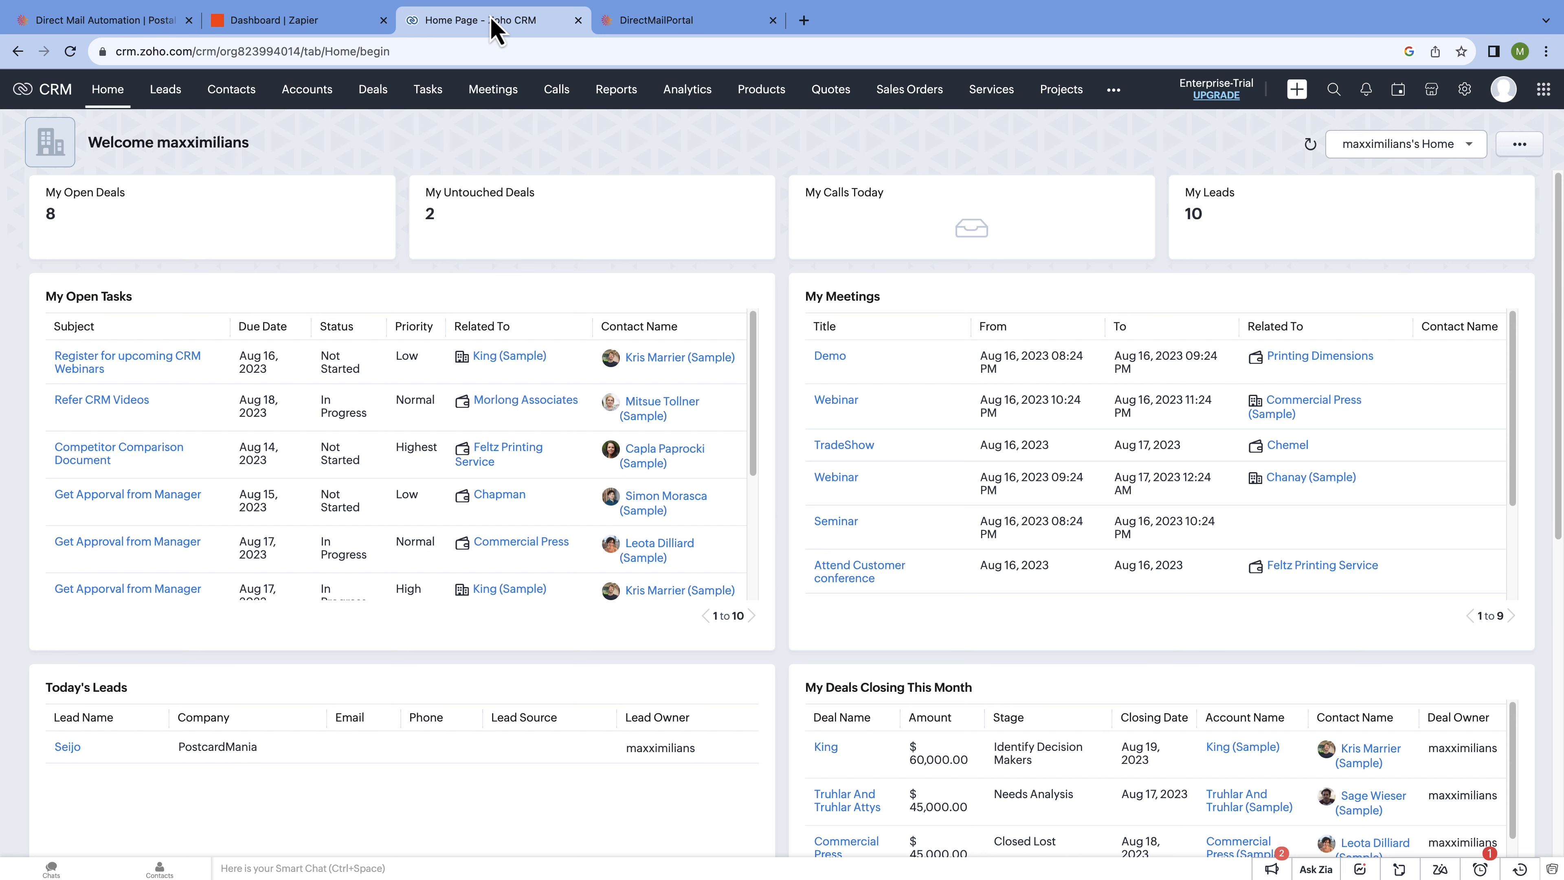
{"action": "left_click", "coordinate": [690, 27]}
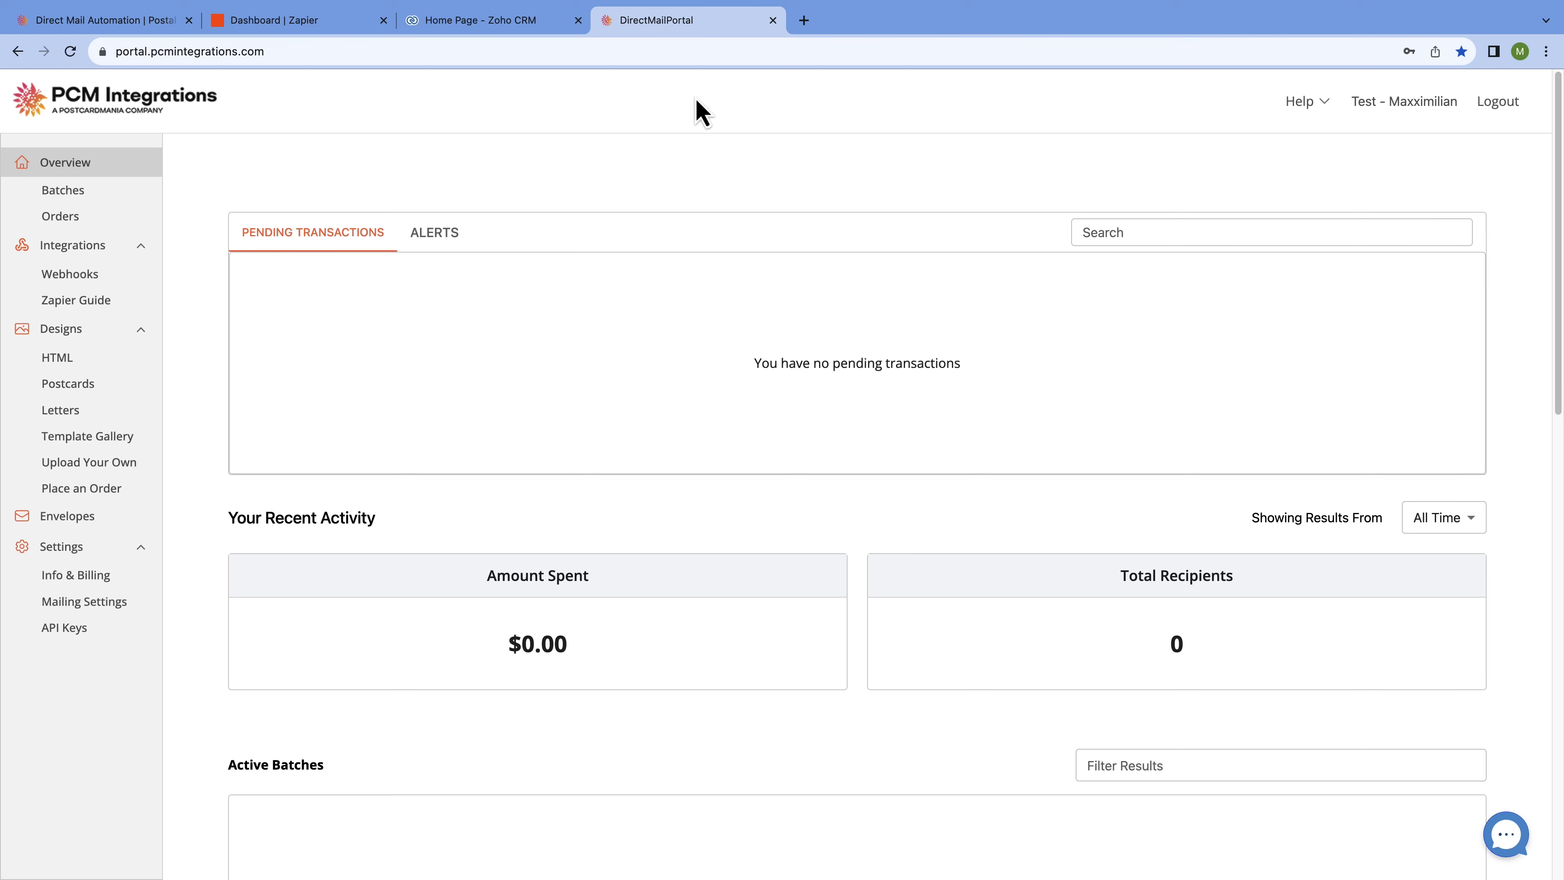
Return to the Zapier dashboard and create a new Zap.
{"action": "left_click", "coordinate": [351, 28]}
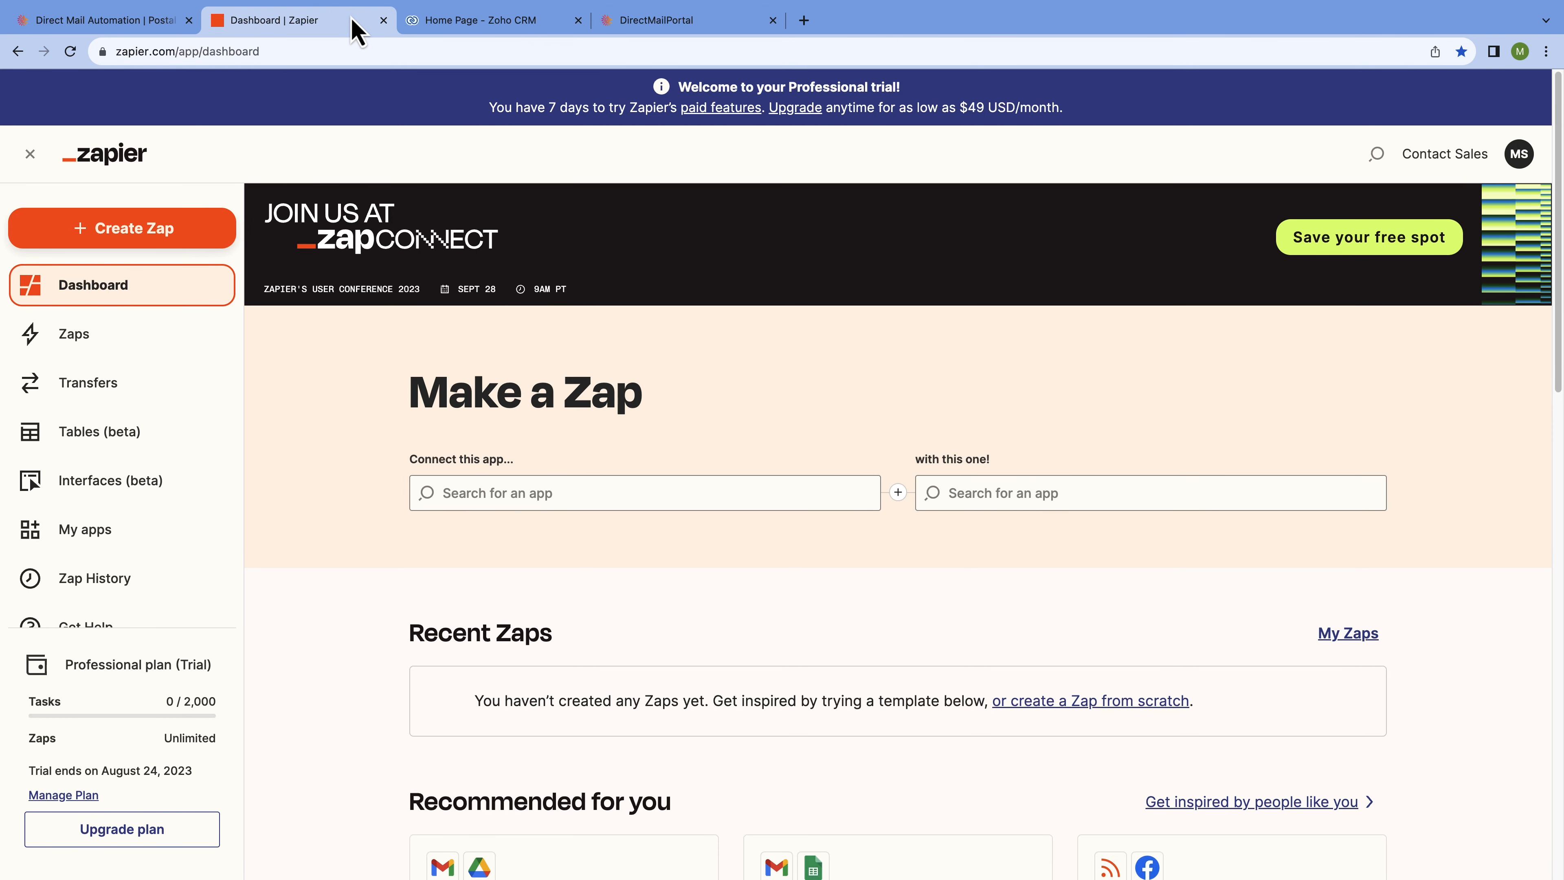
{"action": "left_click", "coordinate": [205, 242]}
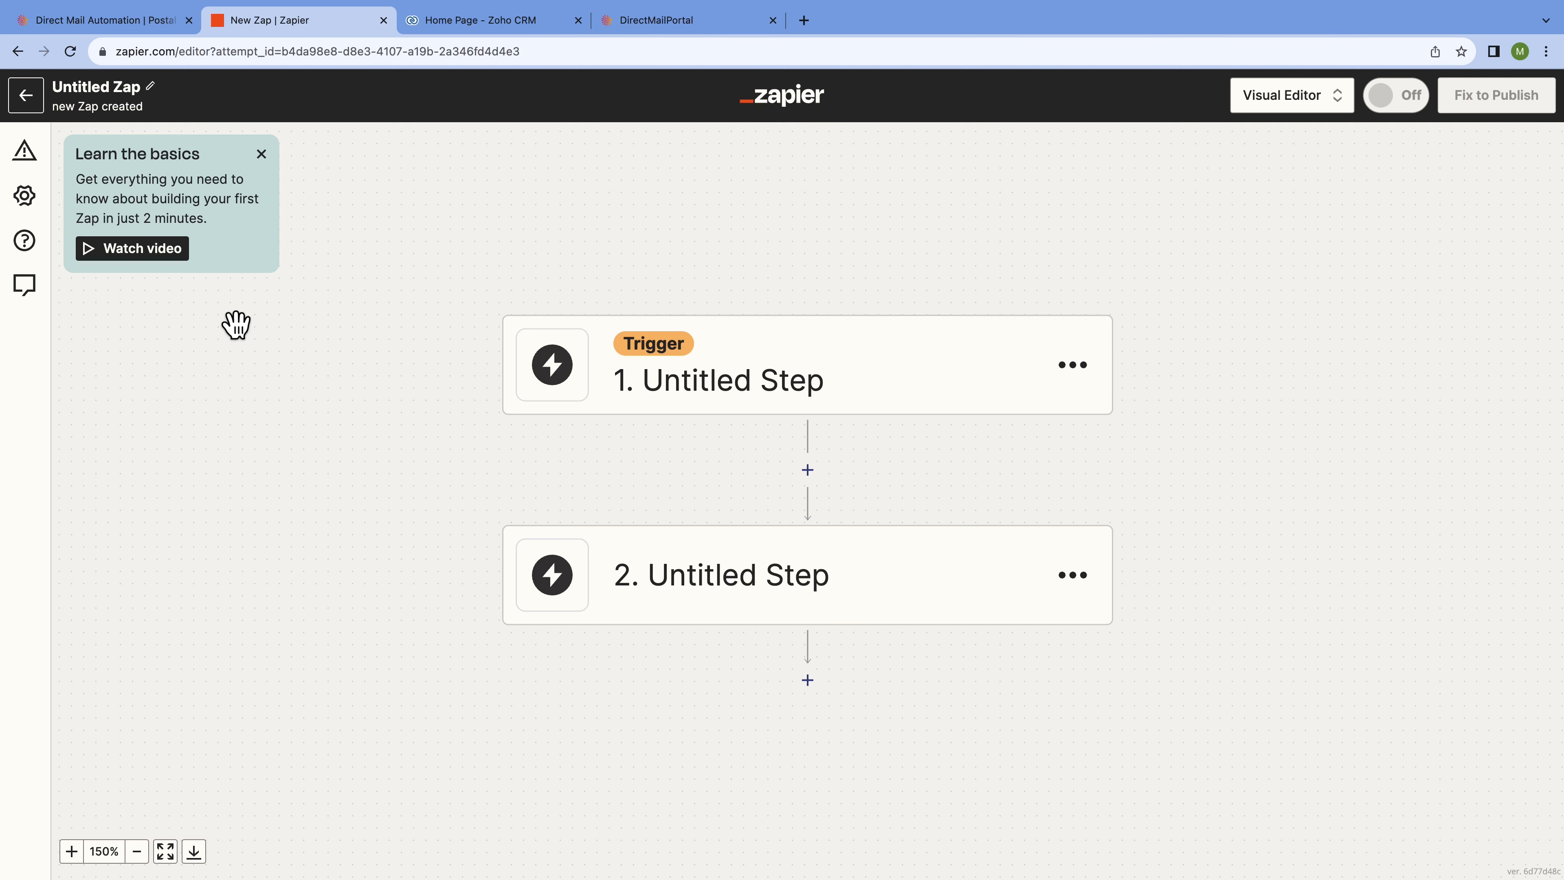
Search 'Zoho' and set Zoho CRM as the trigger app.
{"action": "left_click", "coordinate": [847, 369]}
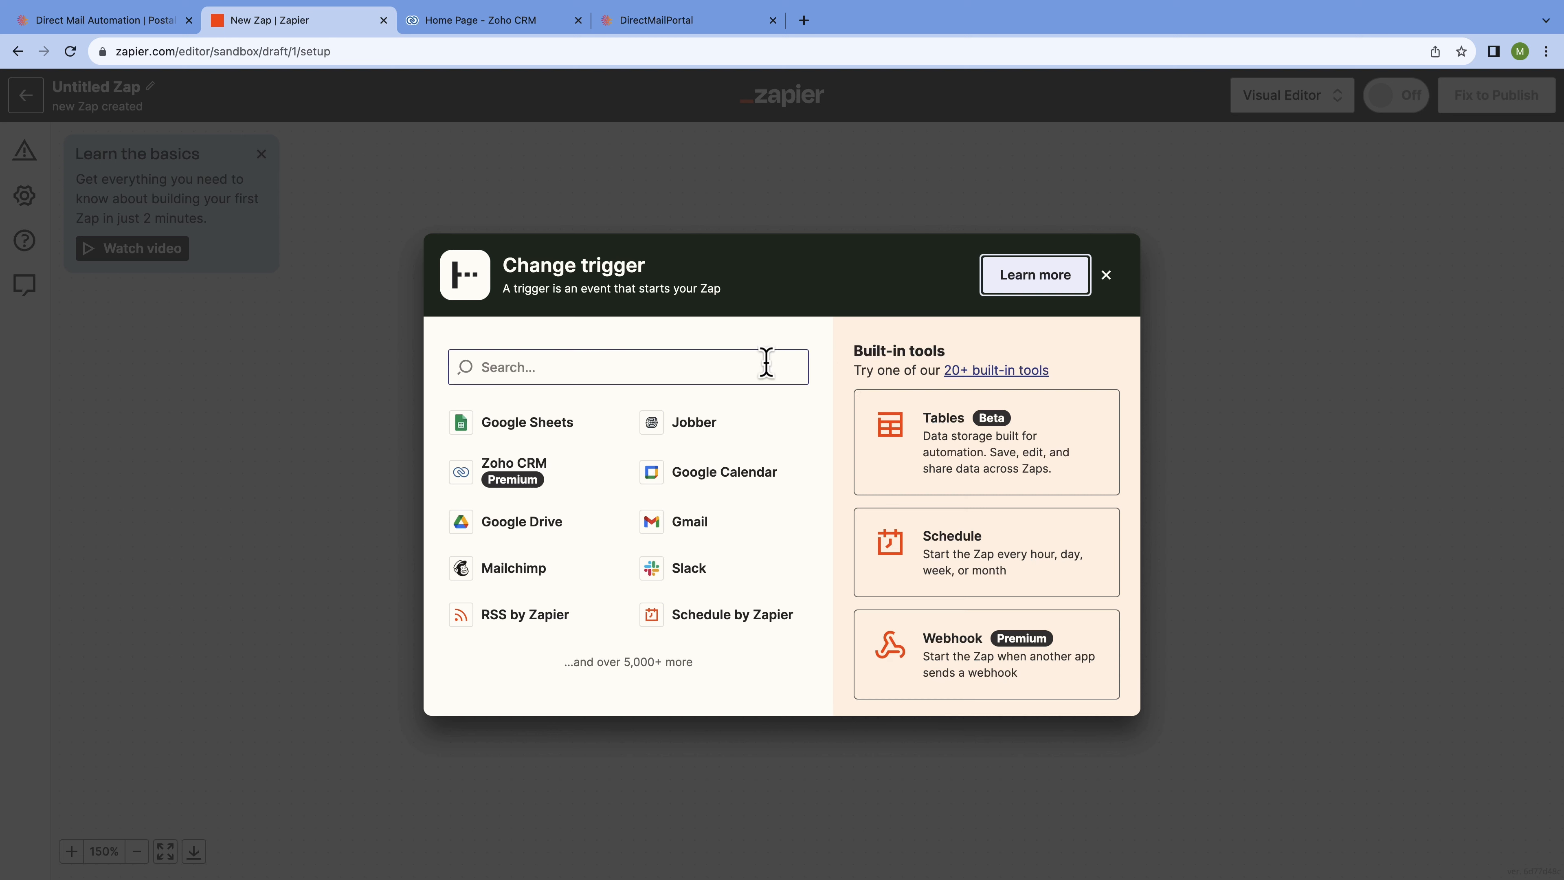
{"action": "left_click", "coordinate": [698, 367]}
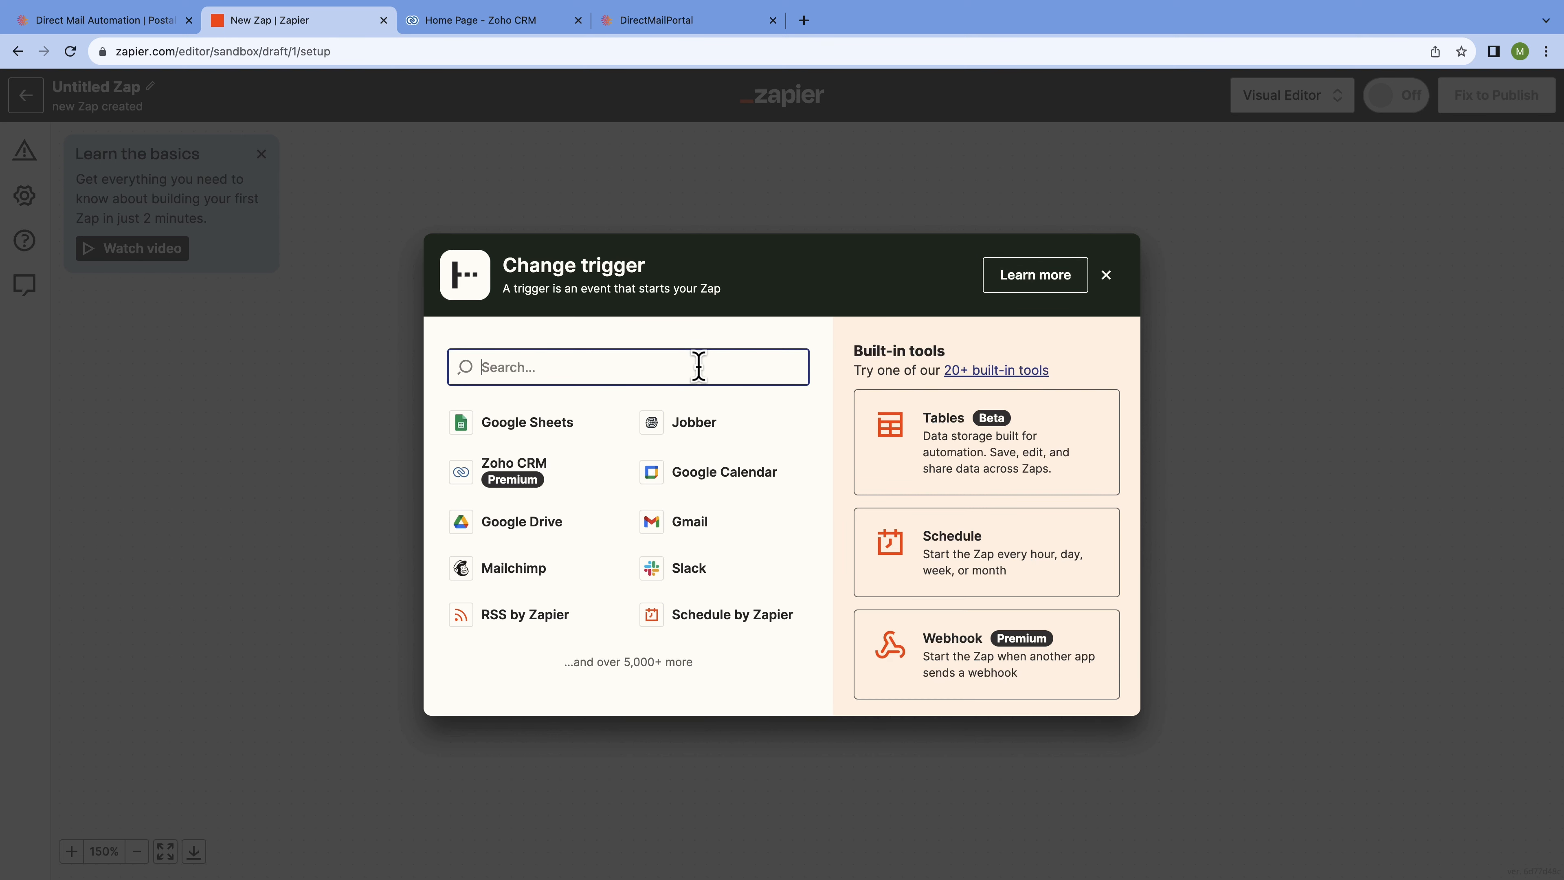
{"action": "type", "text": "Zoho"}
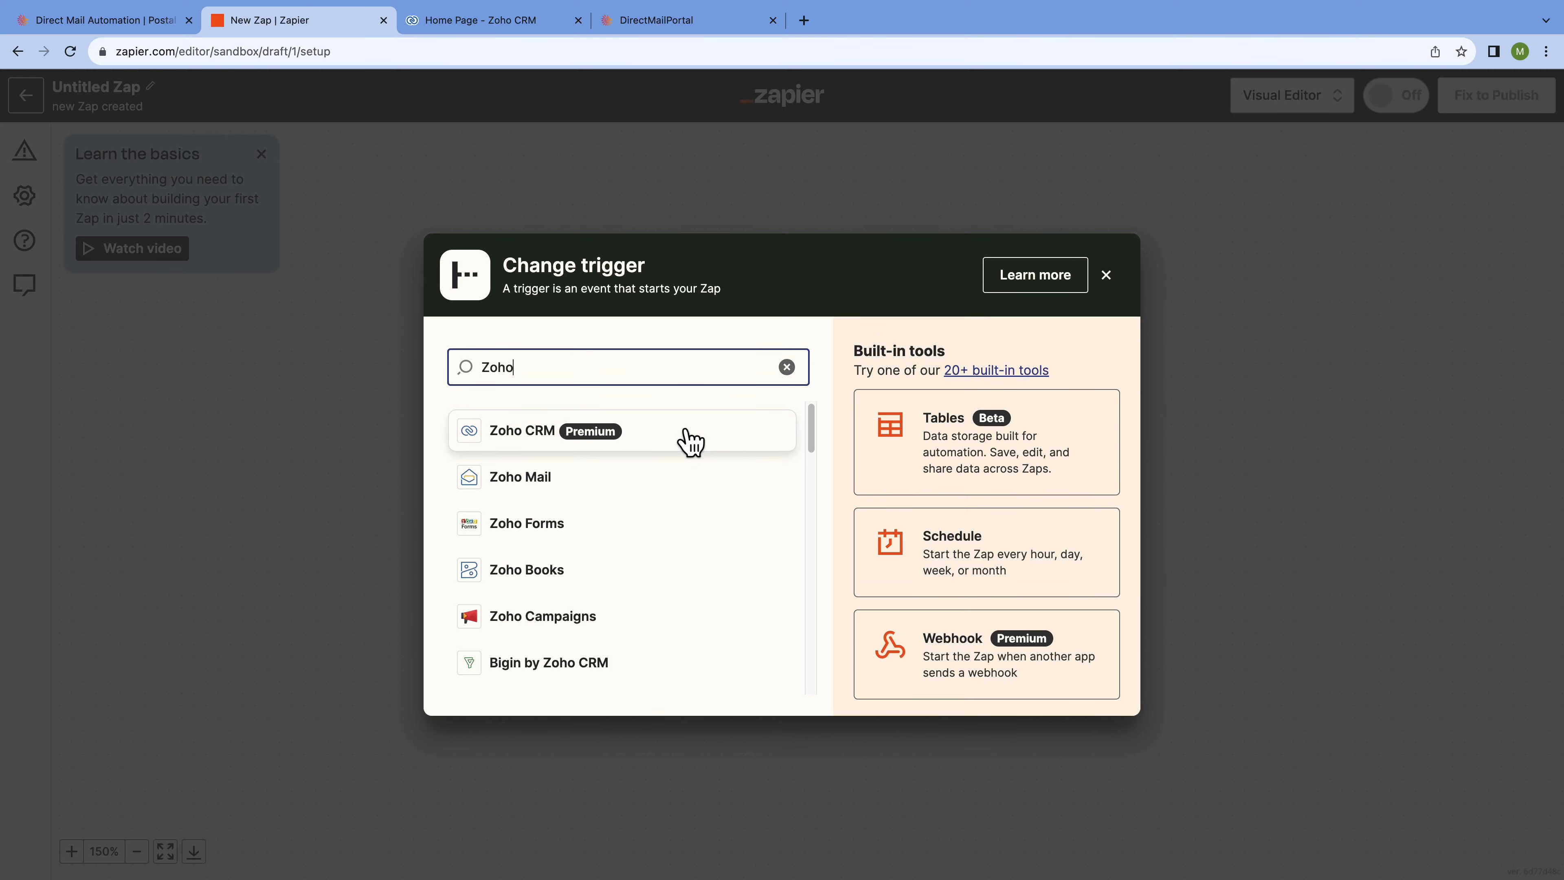
{"action": "left_click", "coordinate": [691, 440]}
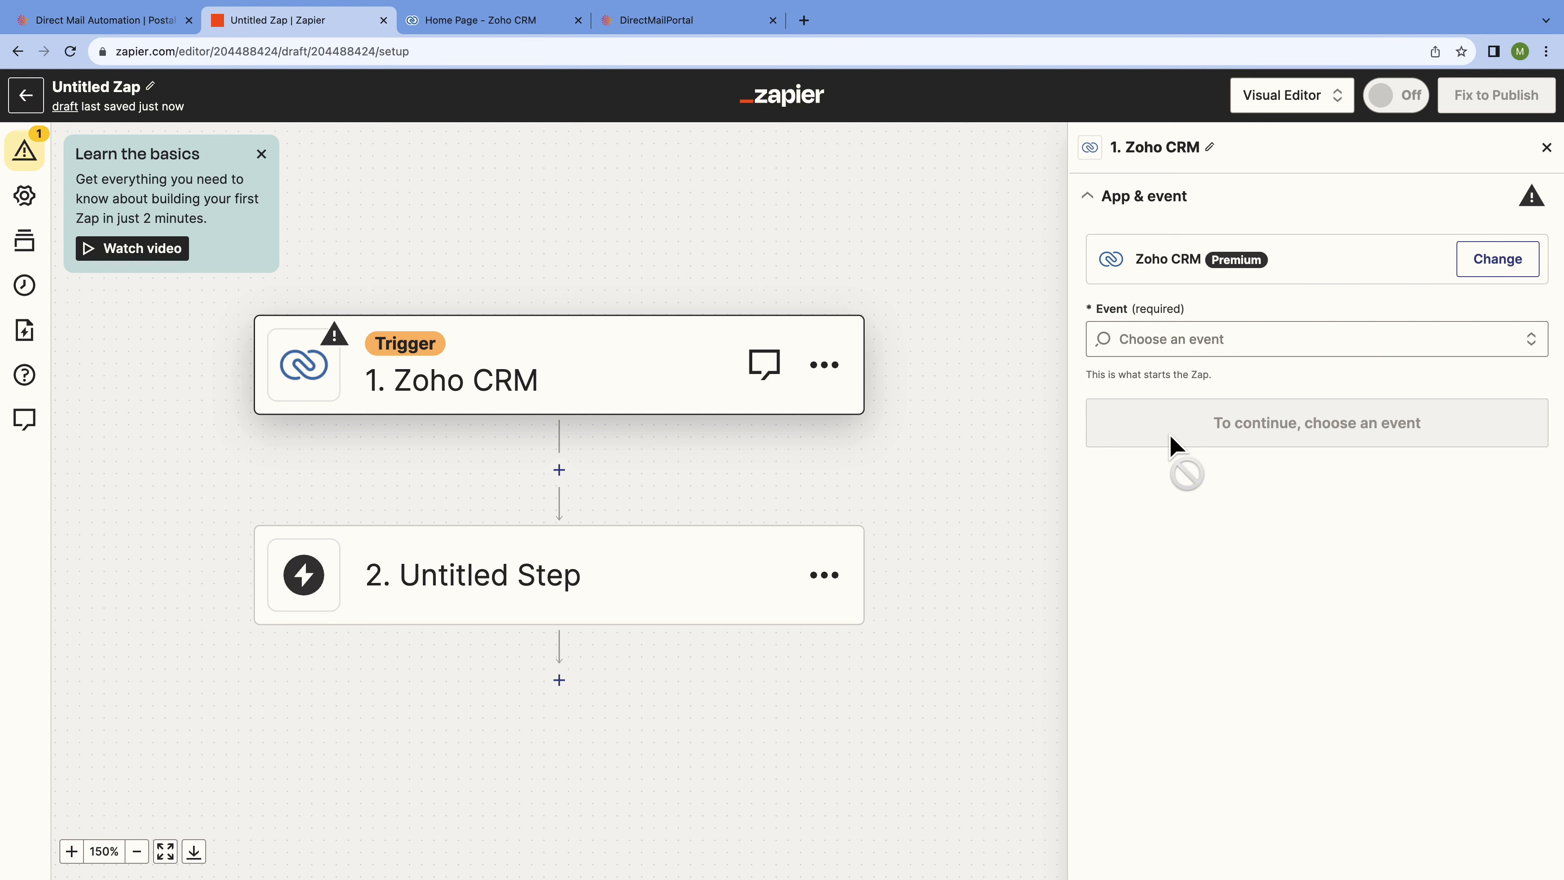
Choose New Lead from the Zoho CRM trigger event list.
{"action": "left_click", "coordinate": [1302, 338]}
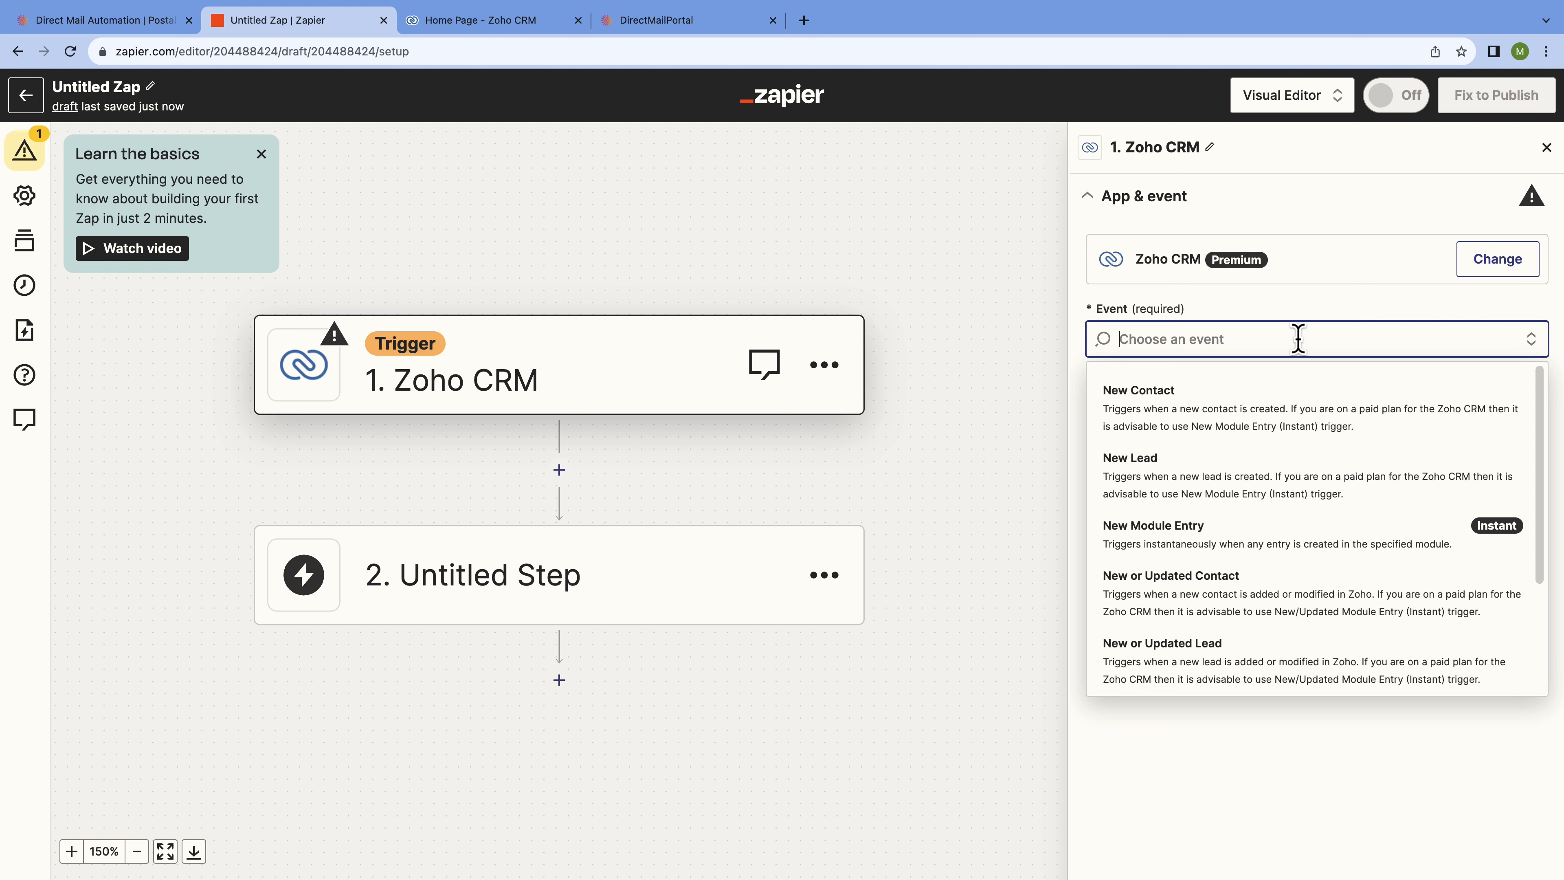
{"action": "scroll", "coordinate": [1336, 481], "scroll_direction": "down", "scroll_amount": 3}
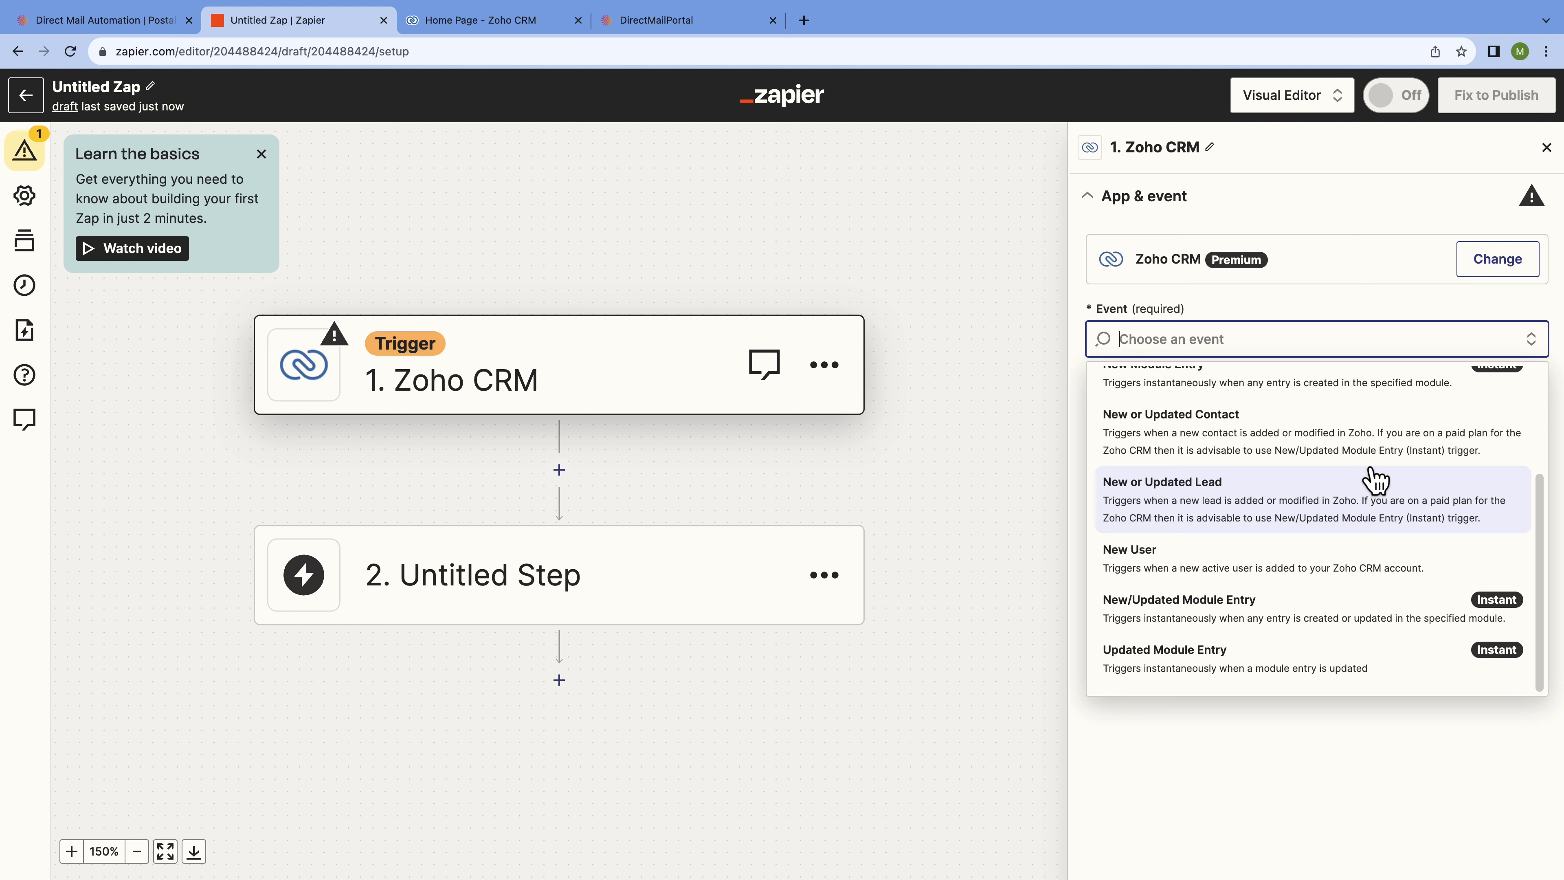
{"action": "scroll", "coordinate": [1363, 482], "scroll_direction": "up", "scroll_amount": 3}
{"action": "scroll", "coordinate": [1378, 491], "scroll_direction": "up", "scroll_amount": 2}
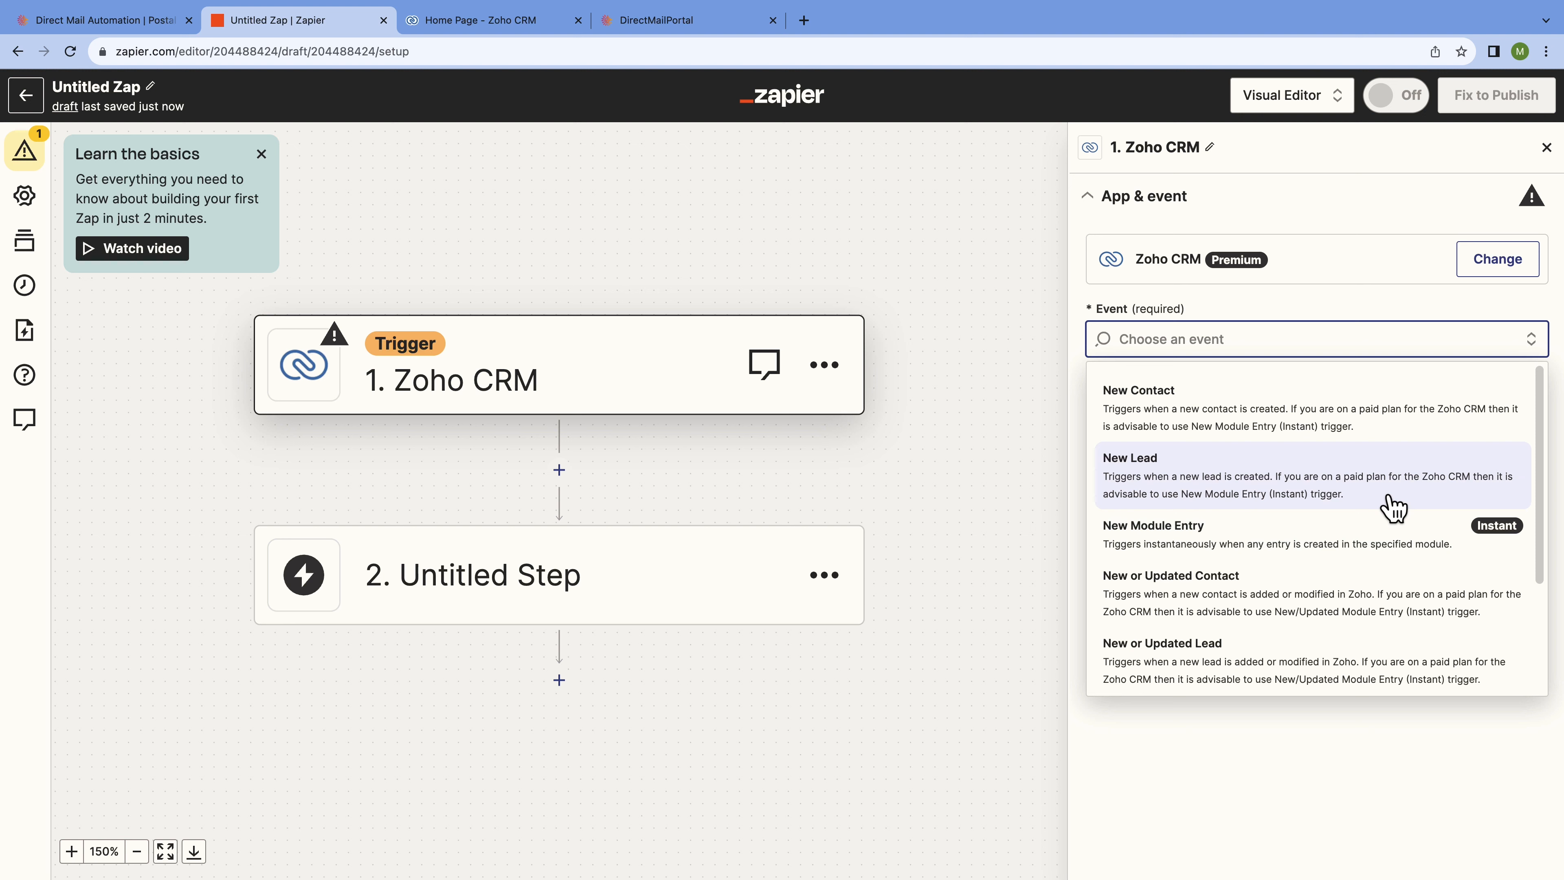
{"action": "left_click", "coordinate": [1421, 502]}
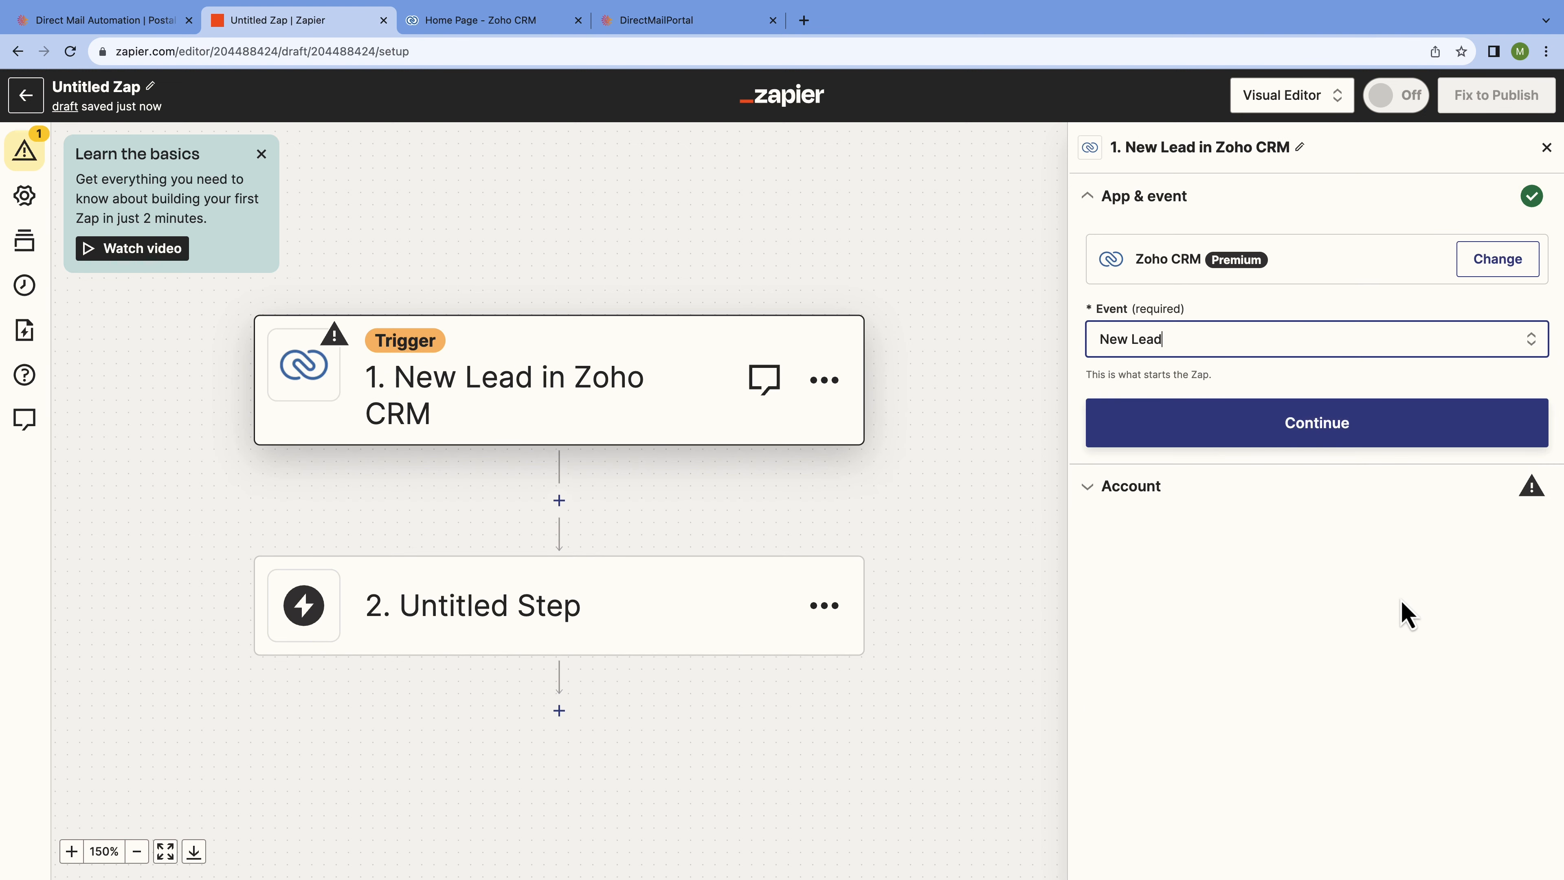
Sign in to Zoho CRM with the zoho.com domain and proceed to authorisation.
{"action": "left_click", "coordinate": [1387, 429]}
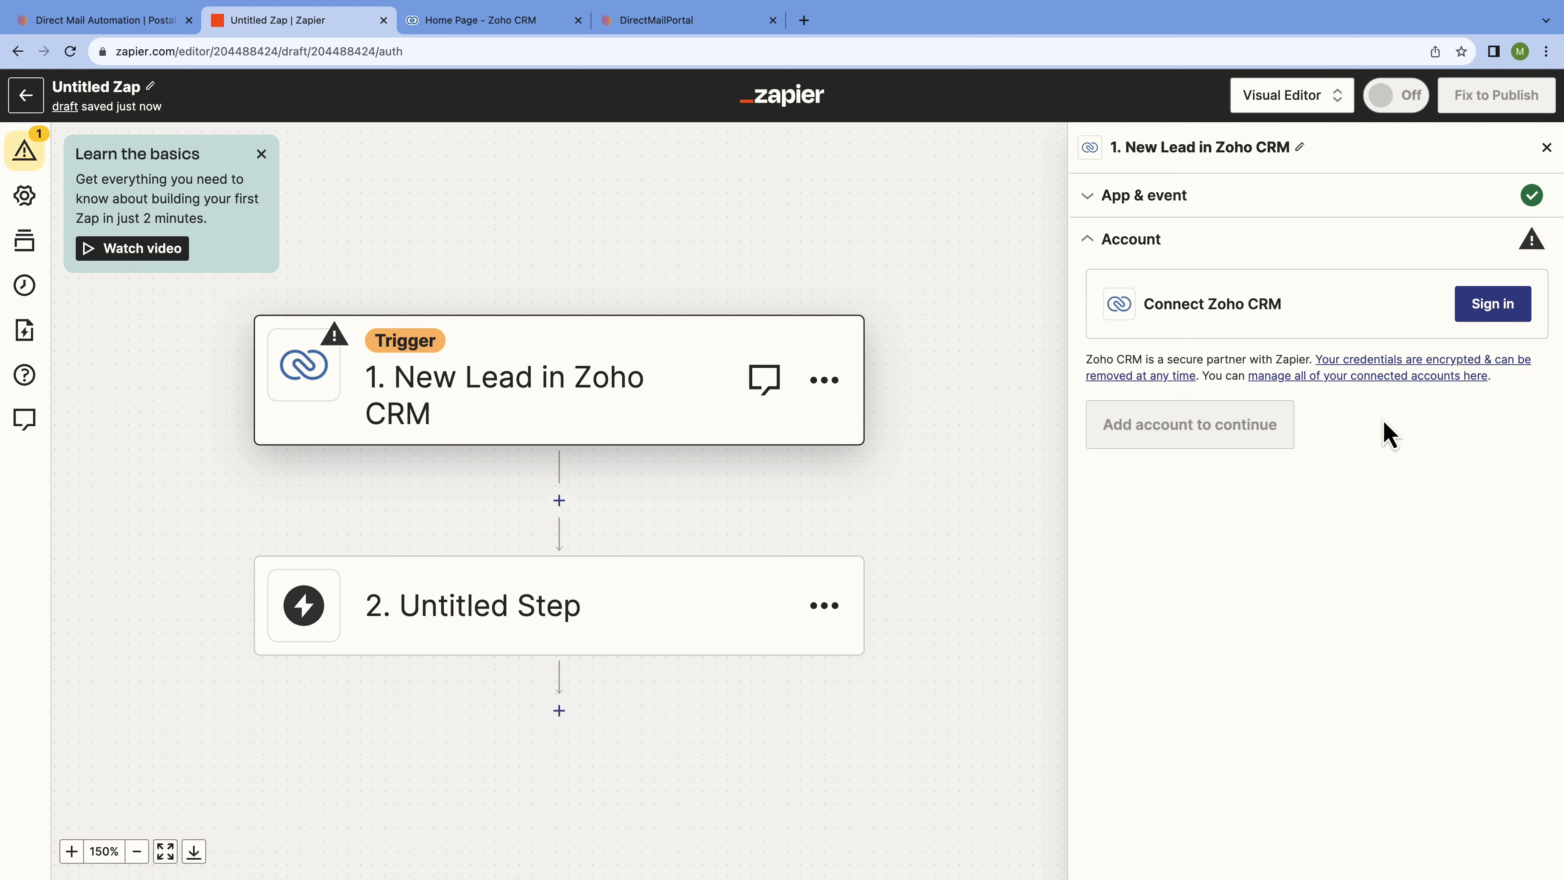
{"action": "left_click", "coordinate": [1486, 313]}
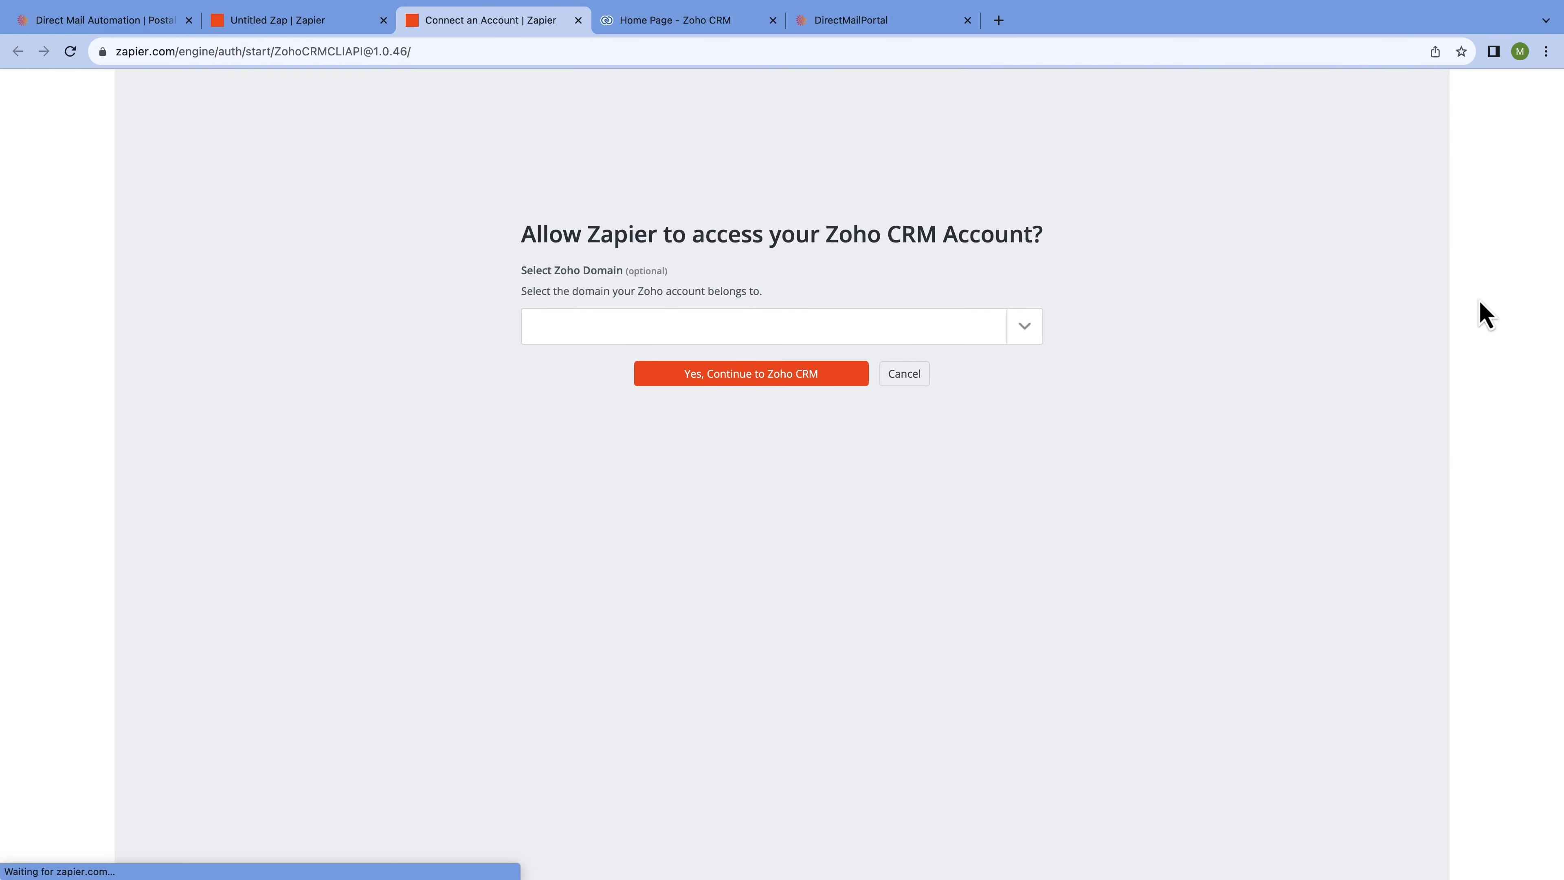
{"action": "left_click", "coordinate": [1040, 330]}
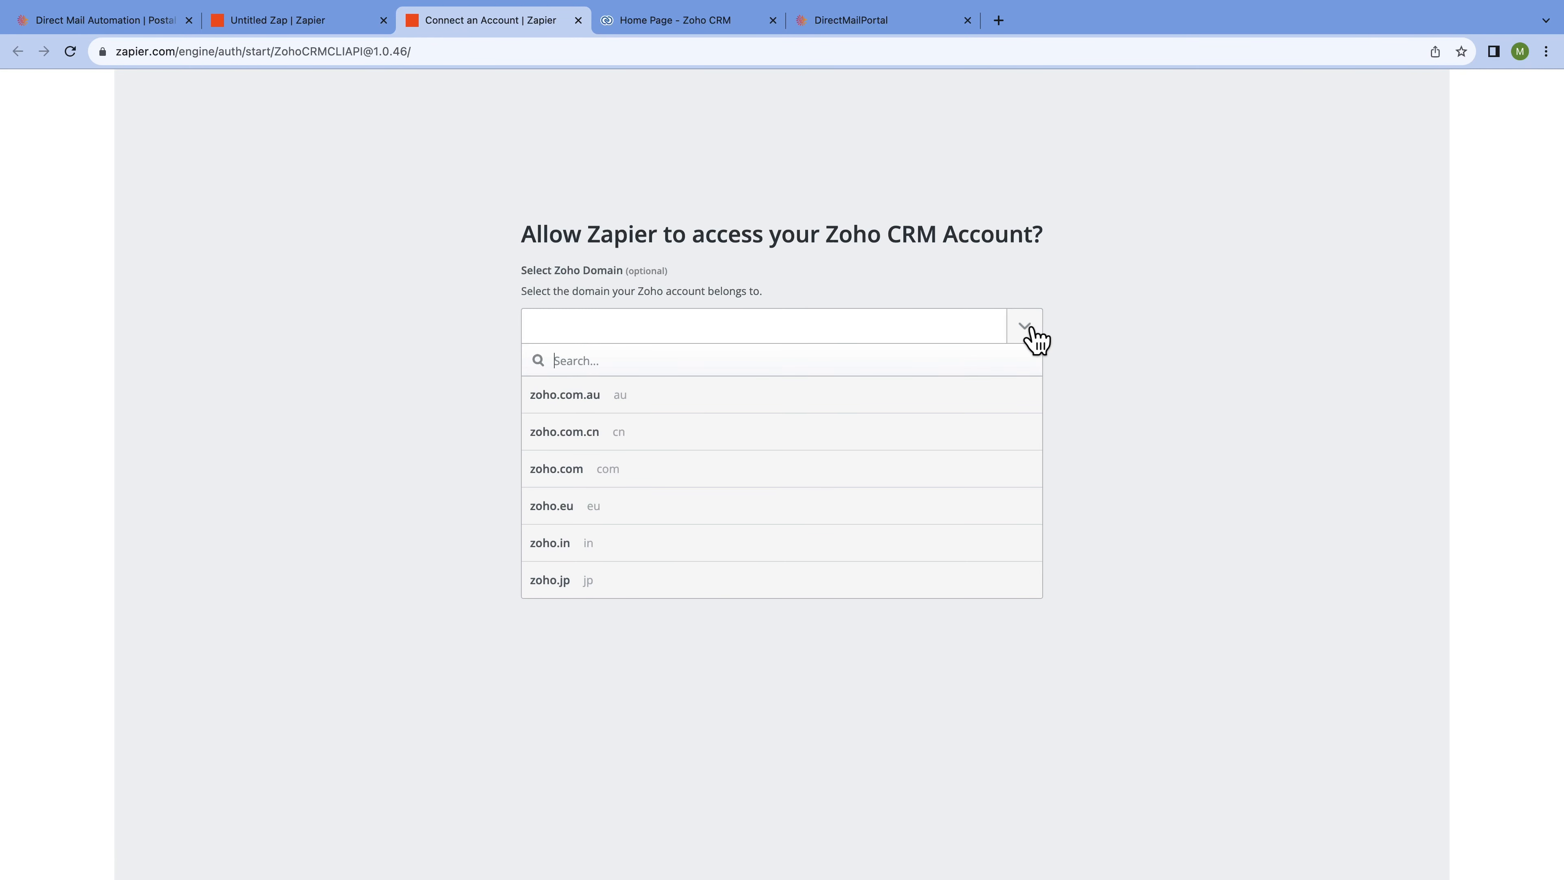
{"action": "left_click", "coordinate": [651, 481]}
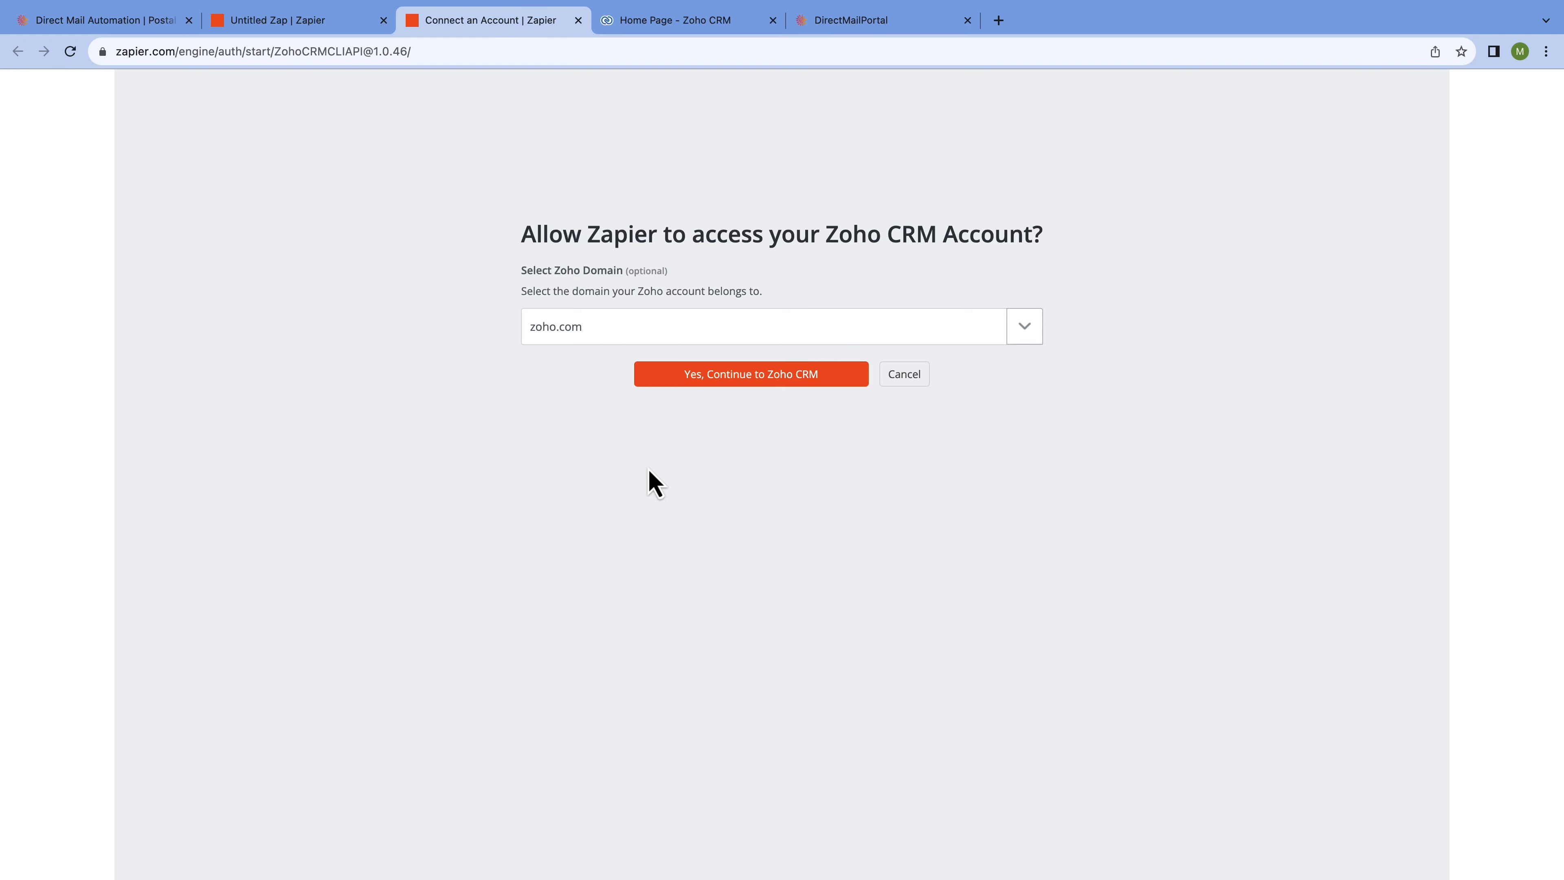
{"action": "left_click", "coordinate": [721, 385]}
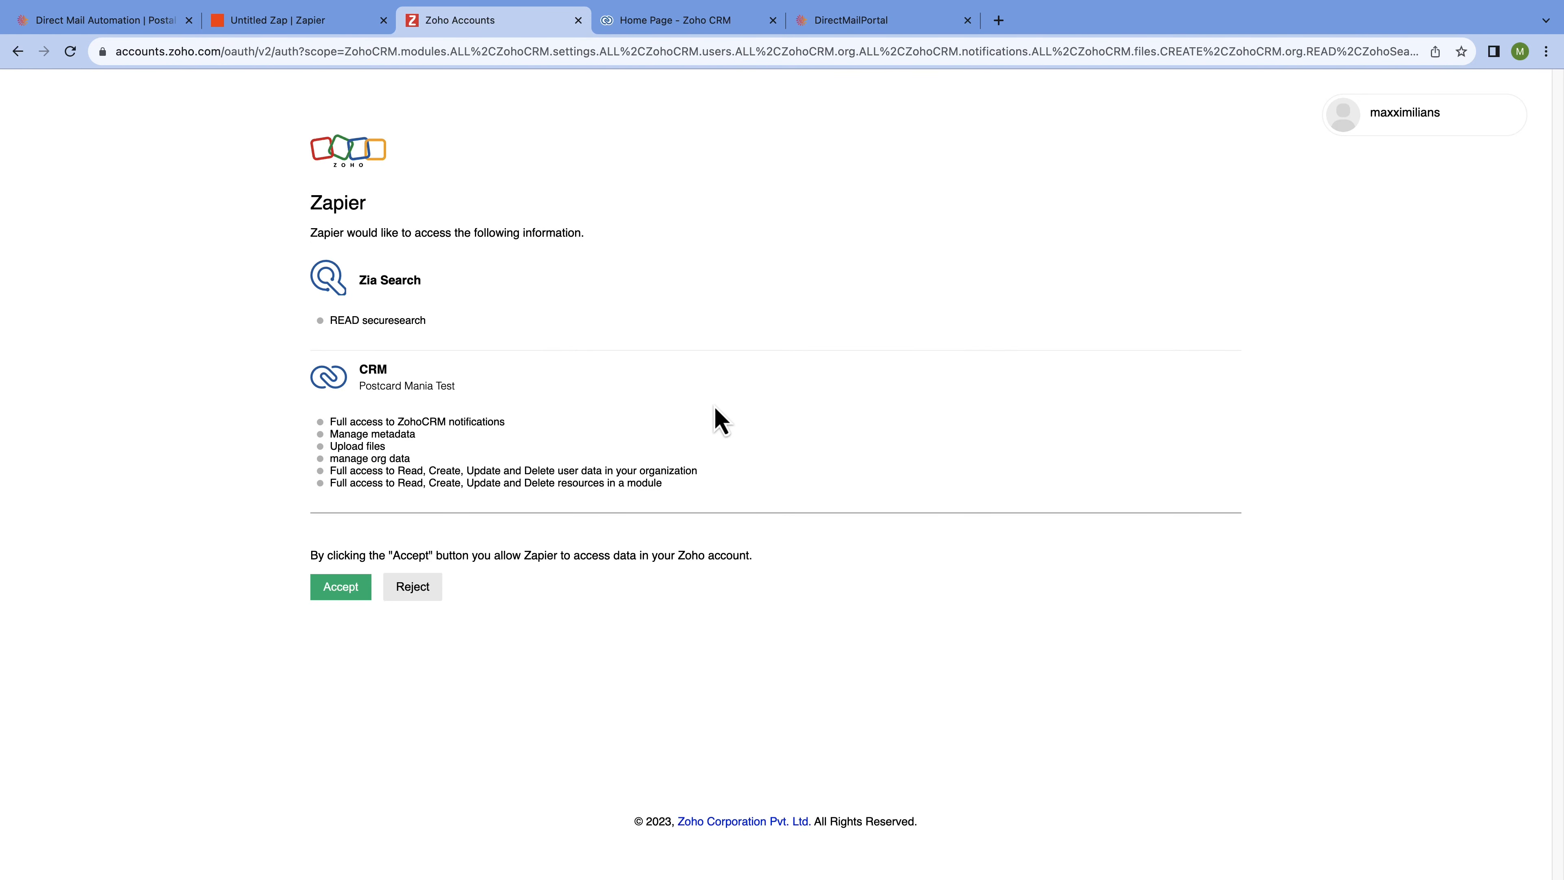
Accept Zoho's consent request so Zapier can access the CRM account.
{"action": "left_click", "coordinate": [334, 603]}
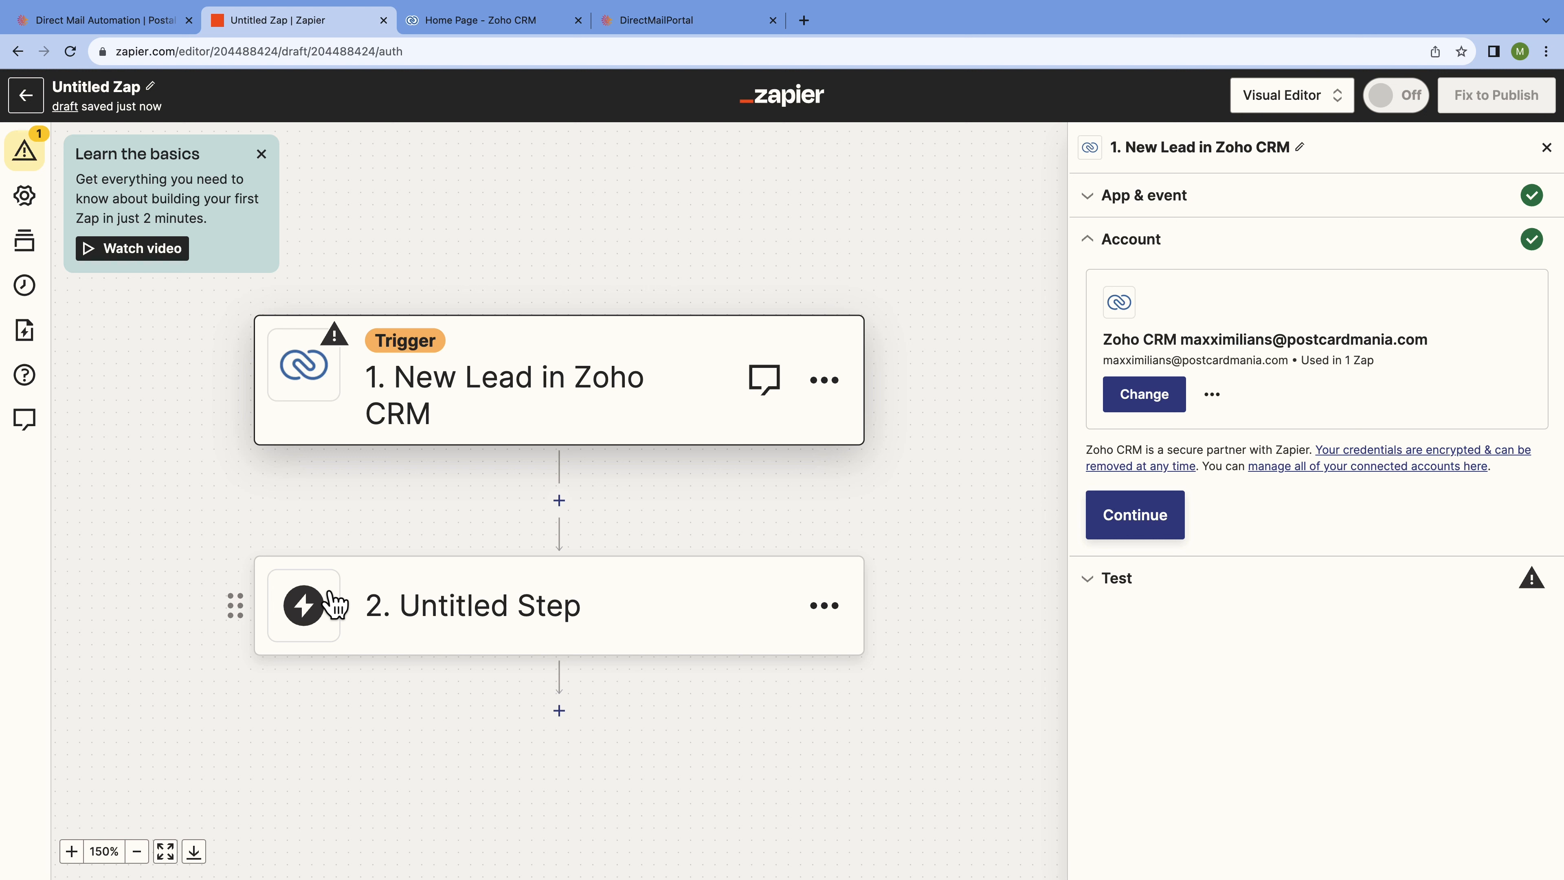
Test the trigger against recent leads and select Lead B.
{"action": "left_click", "coordinate": [1156, 522]}
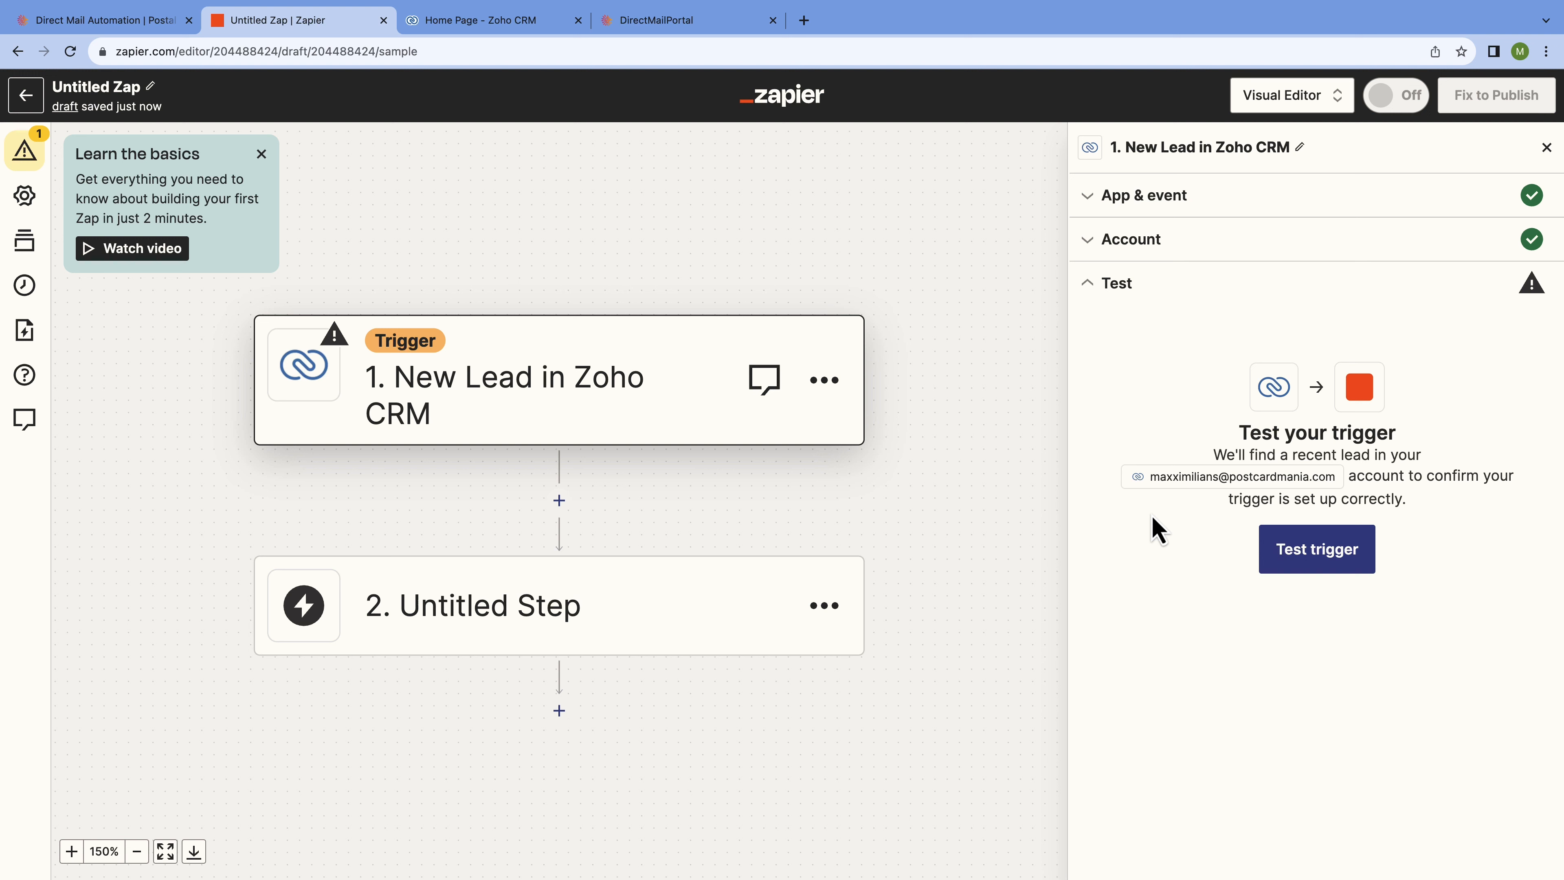
{"action": "left_click", "coordinate": [1298, 564]}
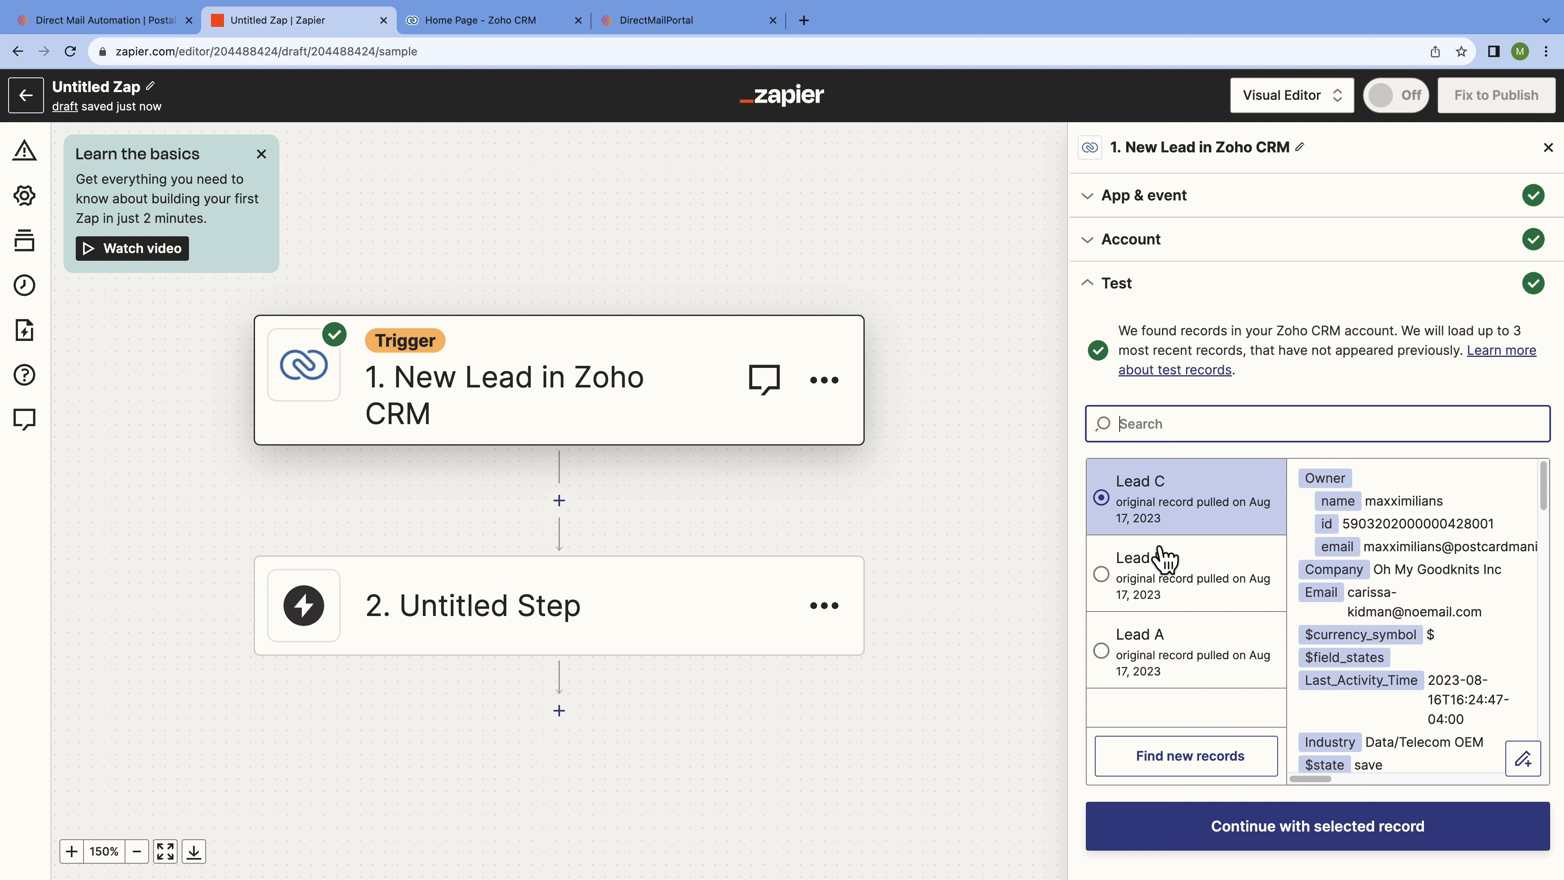
{"action": "left_click", "coordinate": [1162, 558]}
Review Lead B's data and continue with it as the test record.
{"action": "scroll", "coordinate": [1352, 566], "scroll_direction": "down", "scroll_amount": 5}
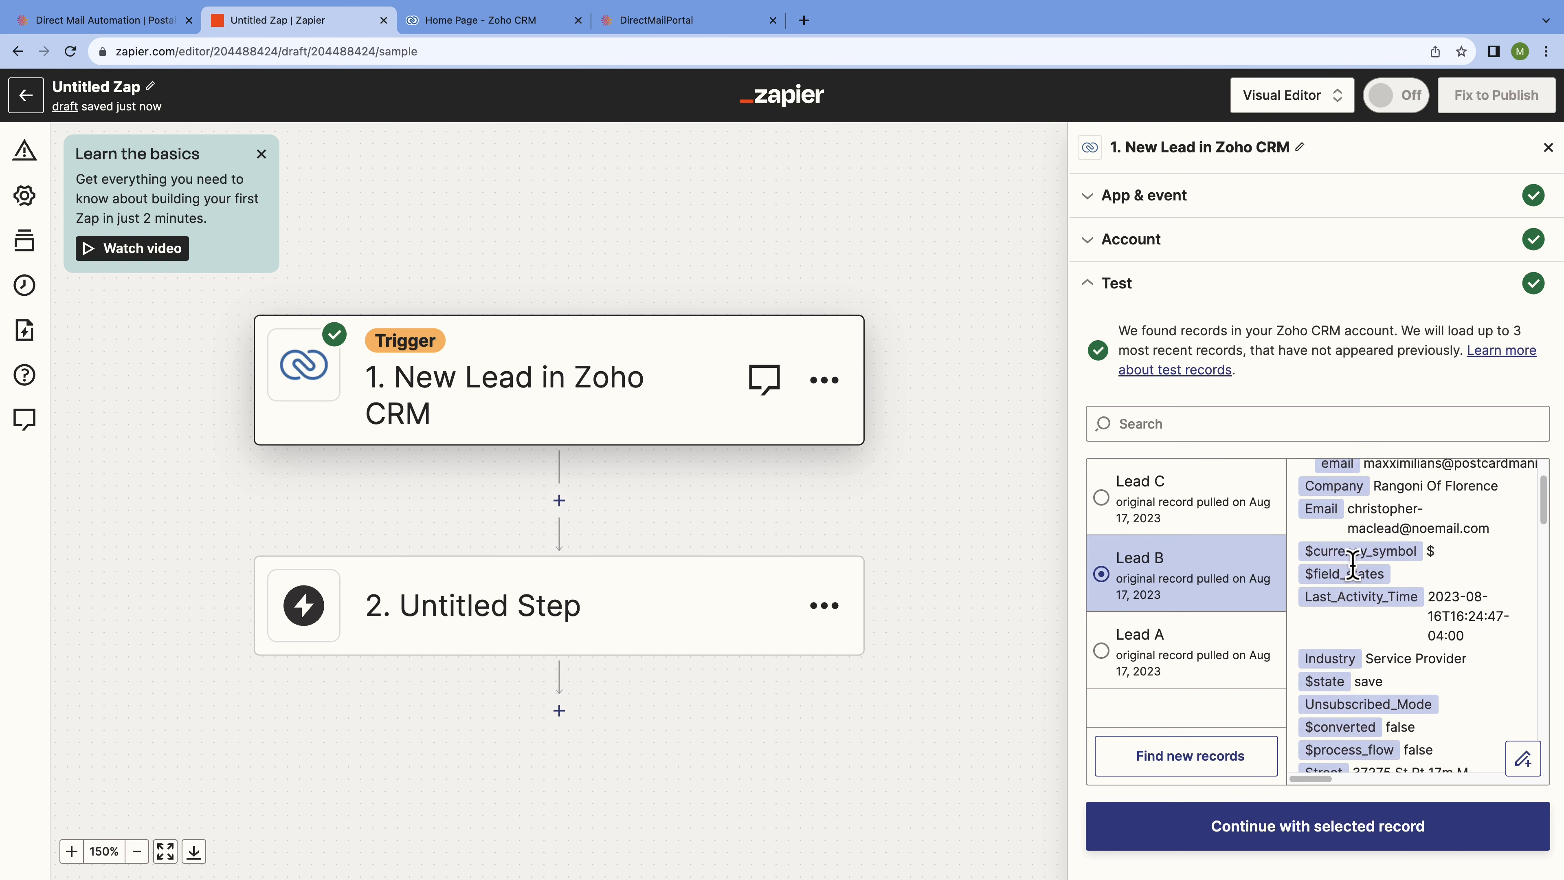
{"action": "scroll", "coordinate": [1363, 571], "scroll_direction": "down", "scroll_amount": 10}
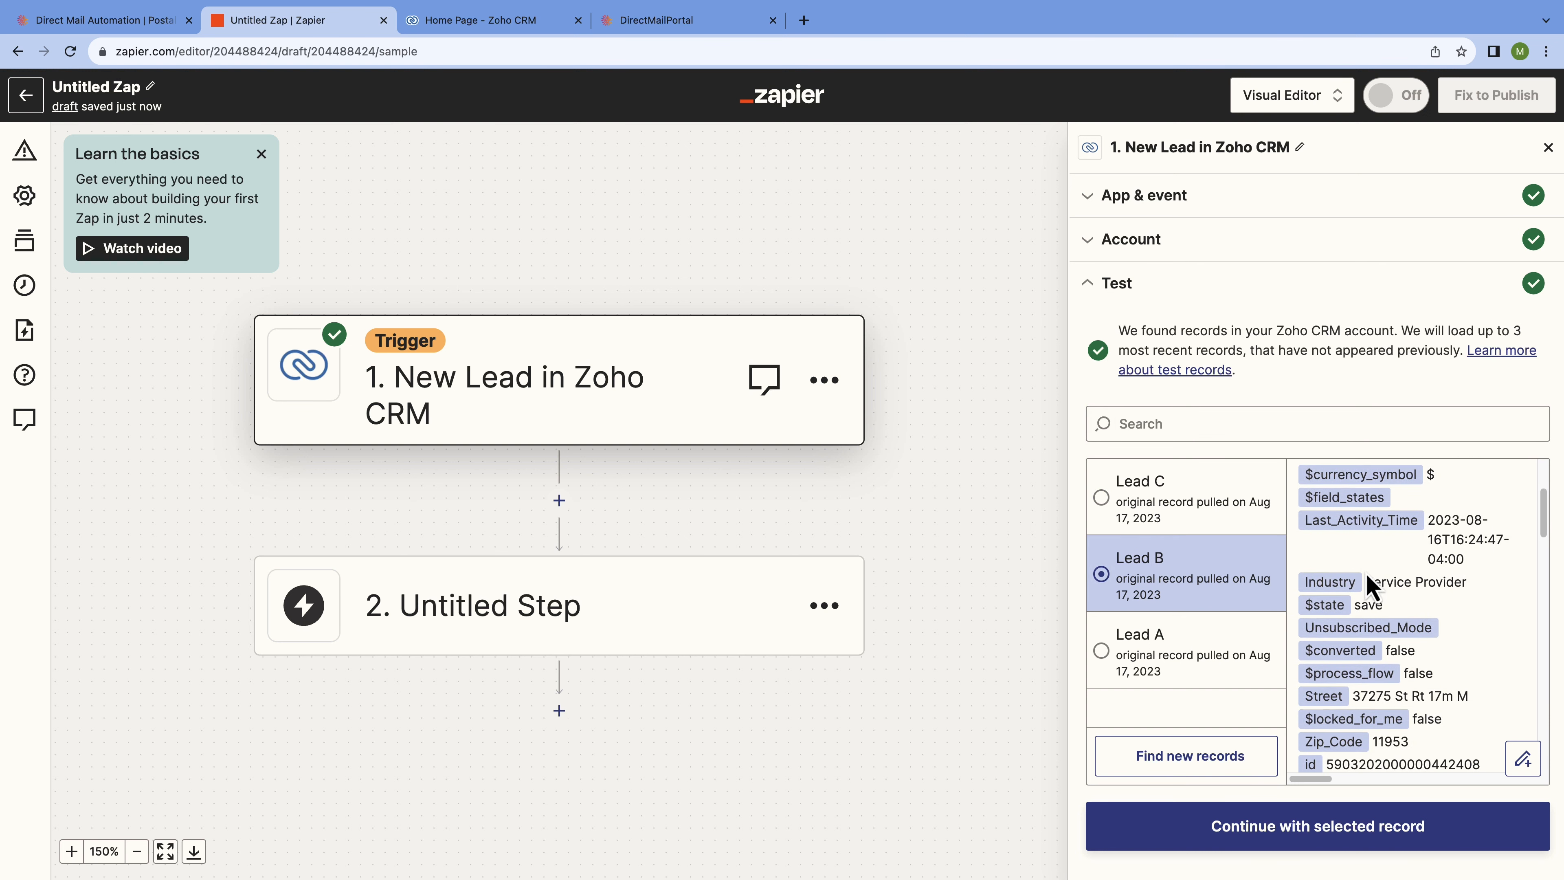
{"action": "scroll", "coordinate": [1365, 572], "scroll_direction": "down", "scroll_amount": 8}
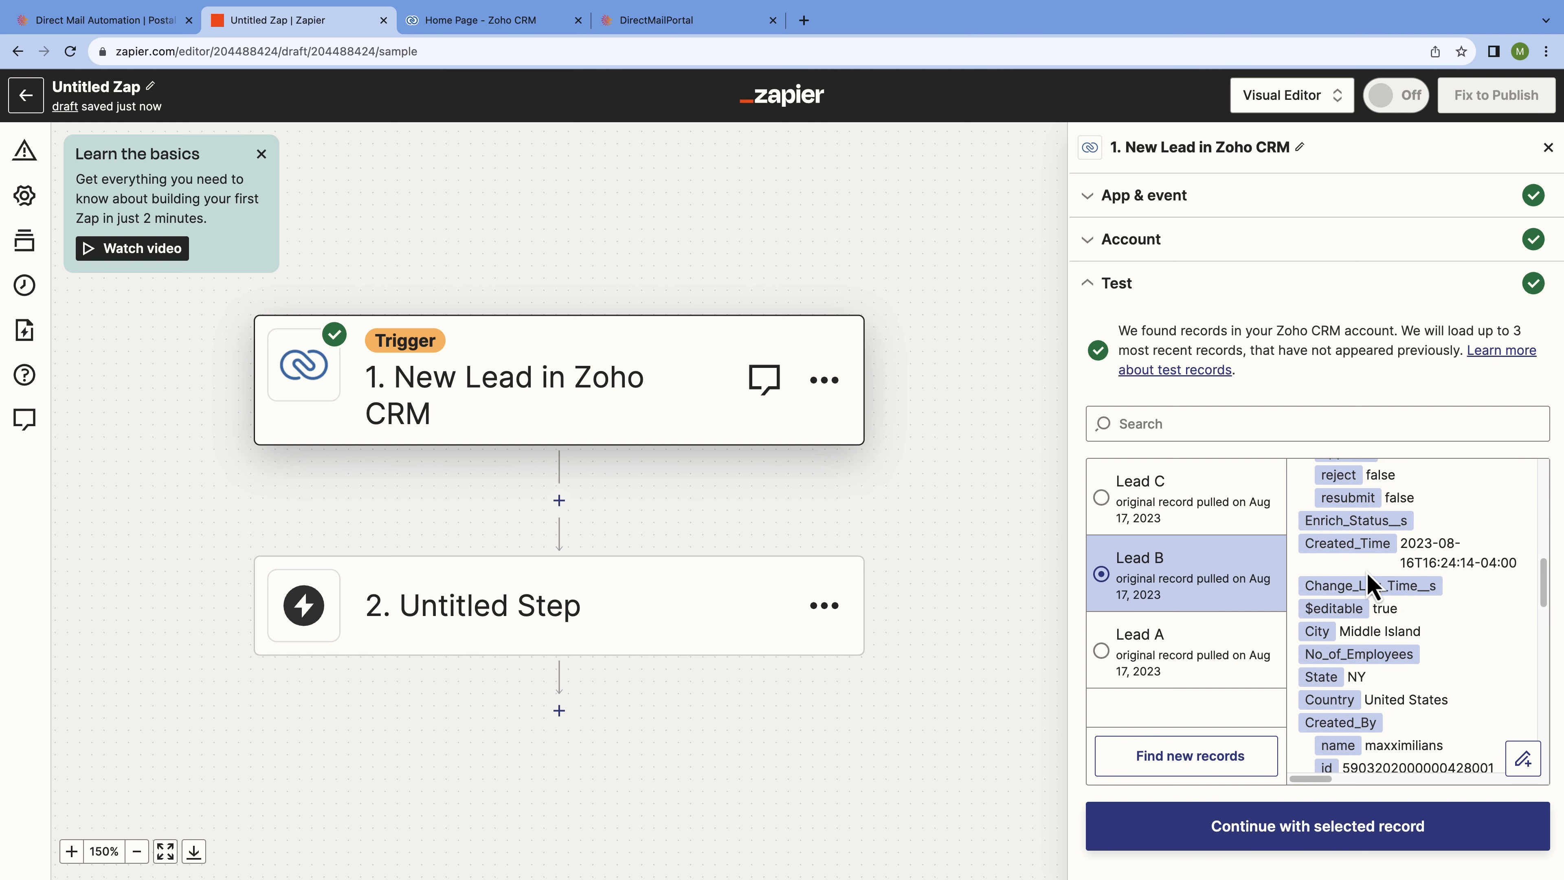
{"action": "scroll", "coordinate": [1372, 589], "scroll_direction": "down", "scroll_amount": 10}
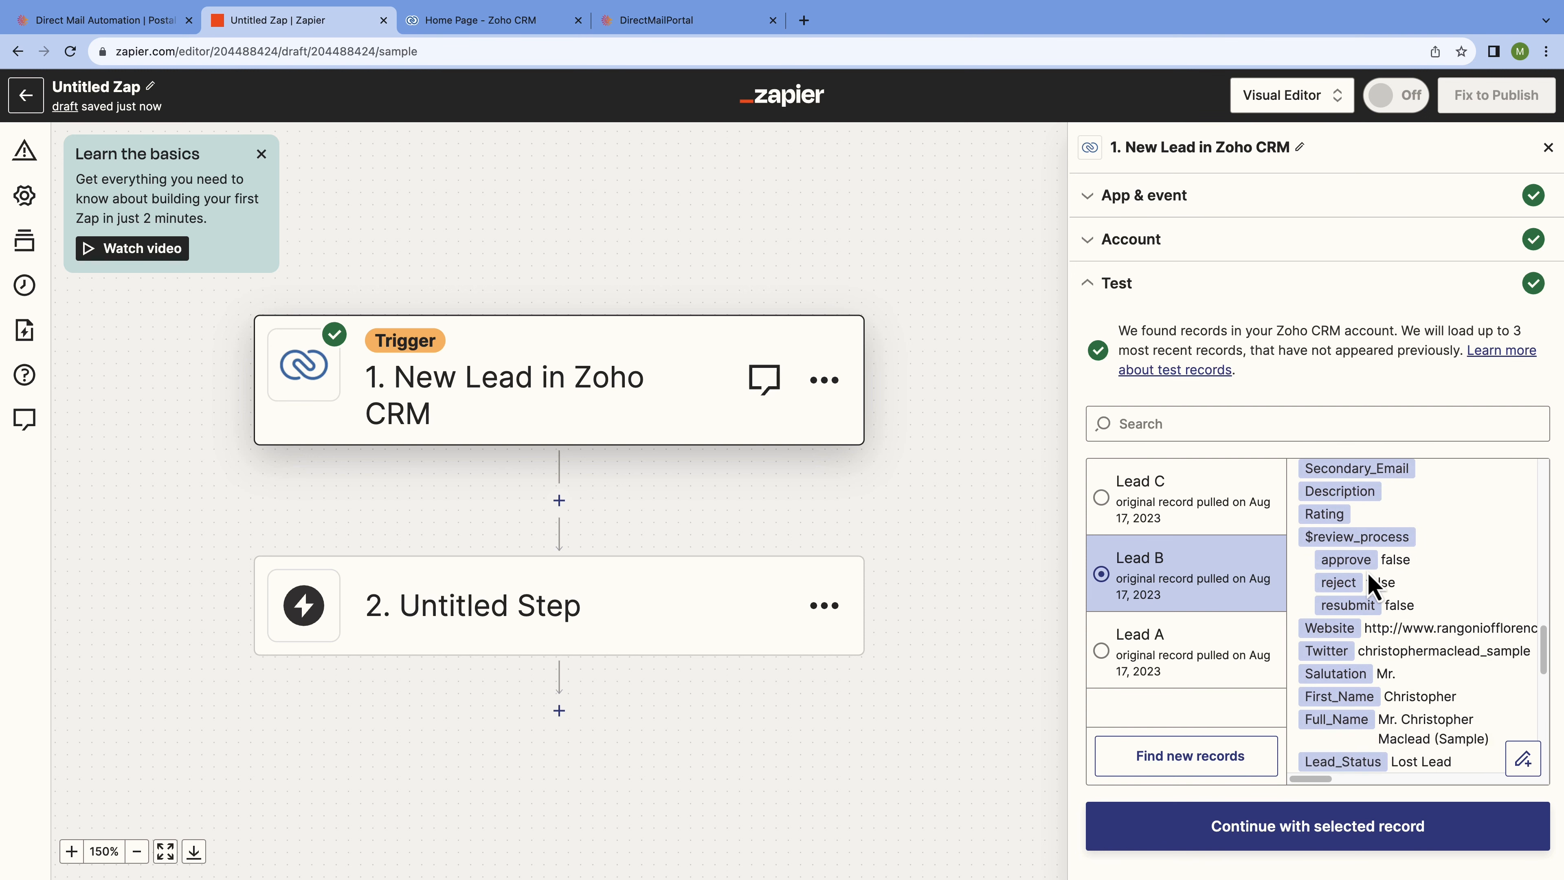
{"action": "scroll", "coordinate": [1366, 569], "scroll_direction": "down", "scroll_amount": 5}
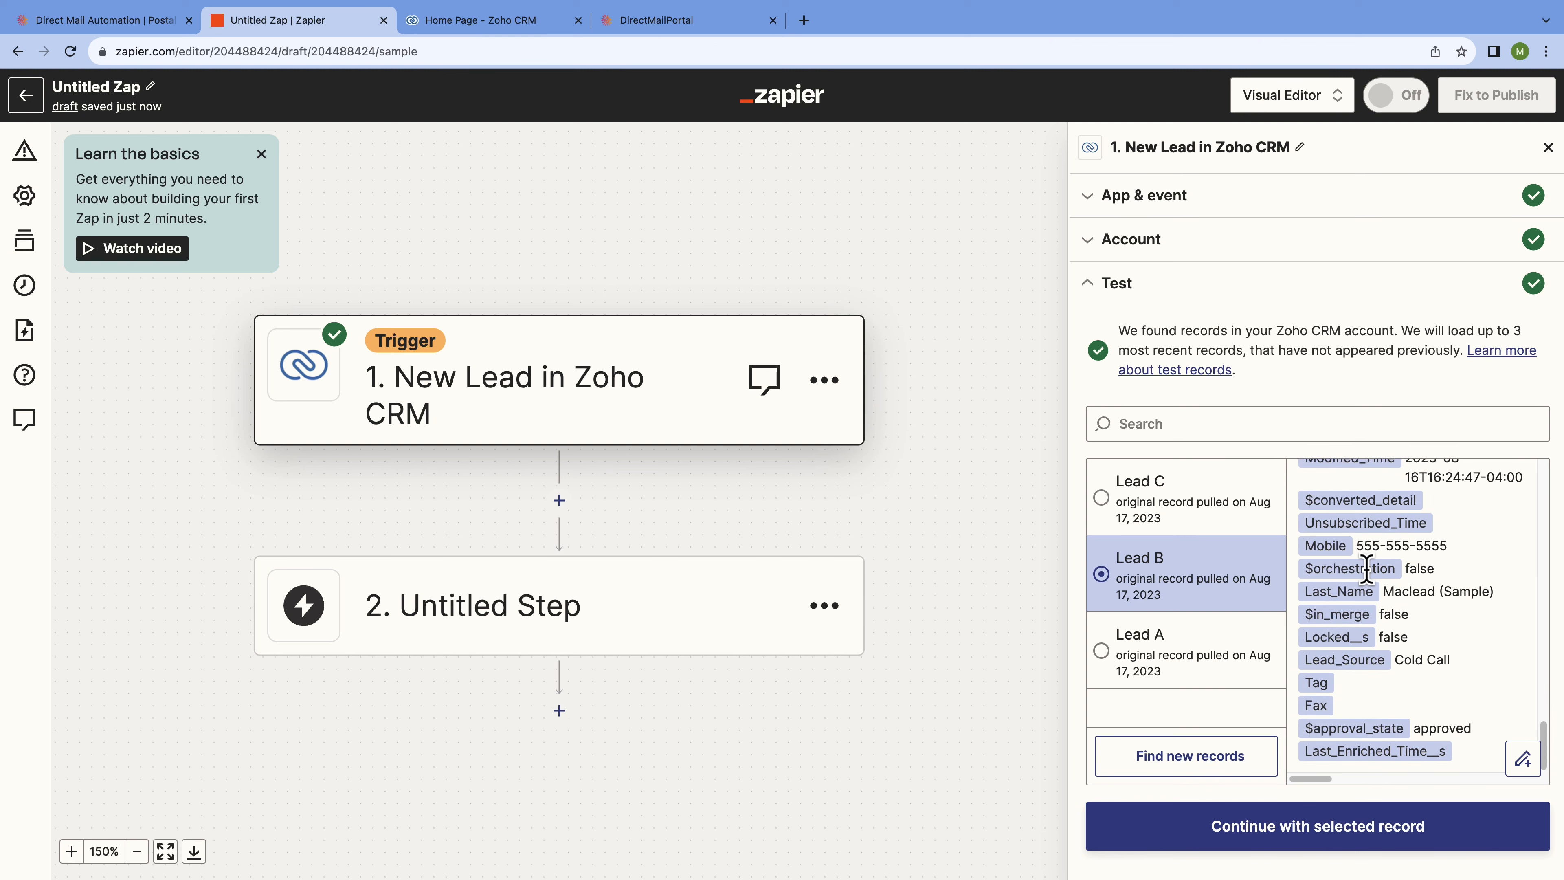
{"action": "scroll", "coordinate": [1373, 585], "scroll_direction": "up", "scroll_amount": 2}
{"action": "scroll", "coordinate": [1371, 580], "scroll_direction": "up", "scroll_amount": 8}
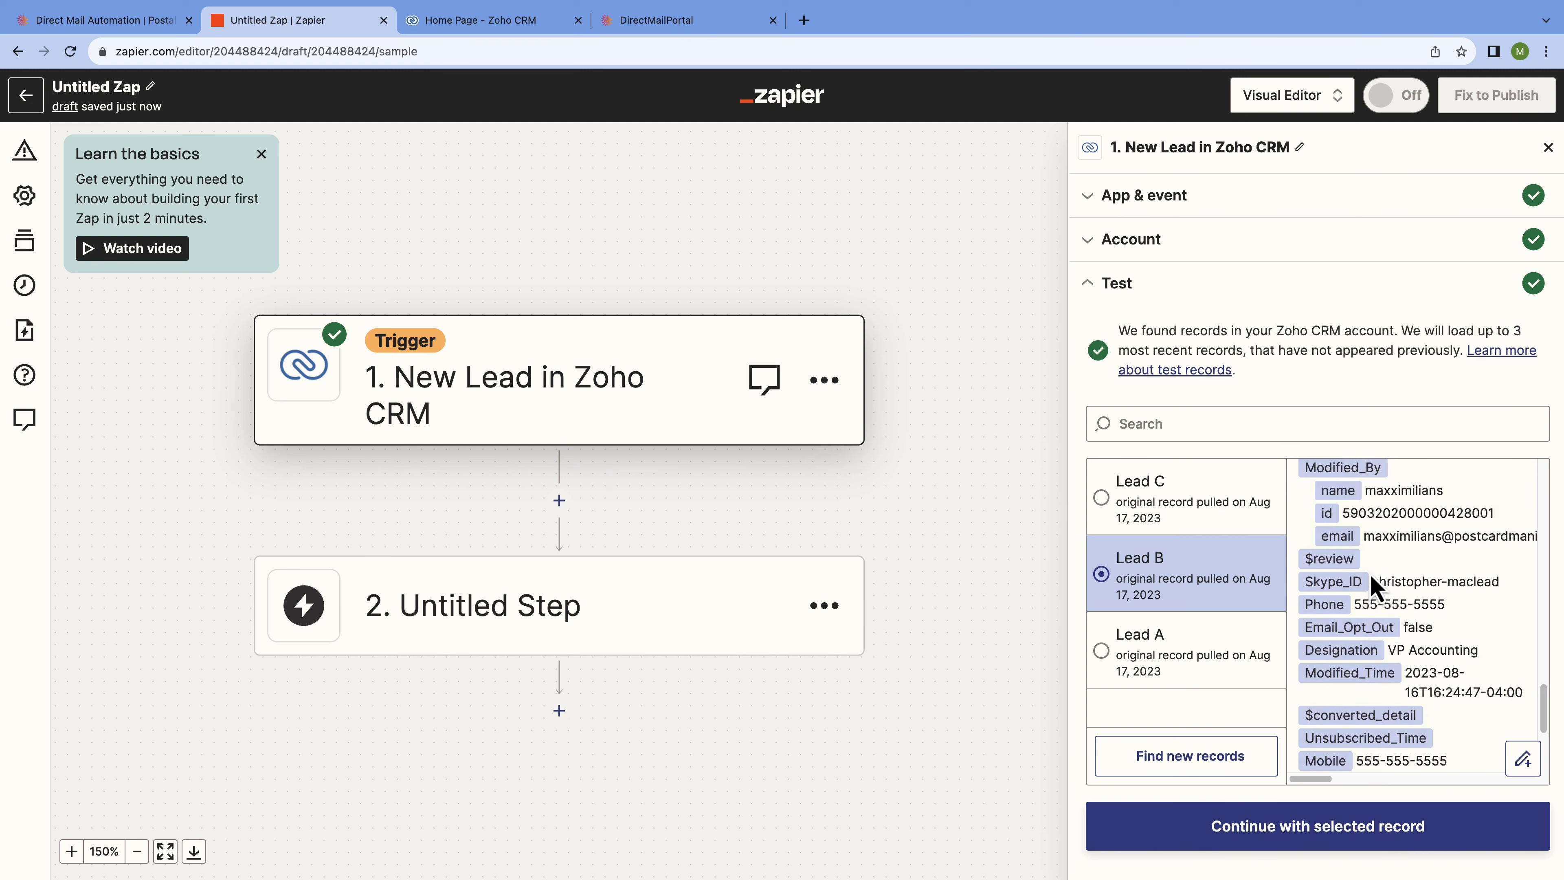
{"action": "scroll", "coordinate": [1369, 574], "scroll_direction": "up", "scroll_amount": 10}
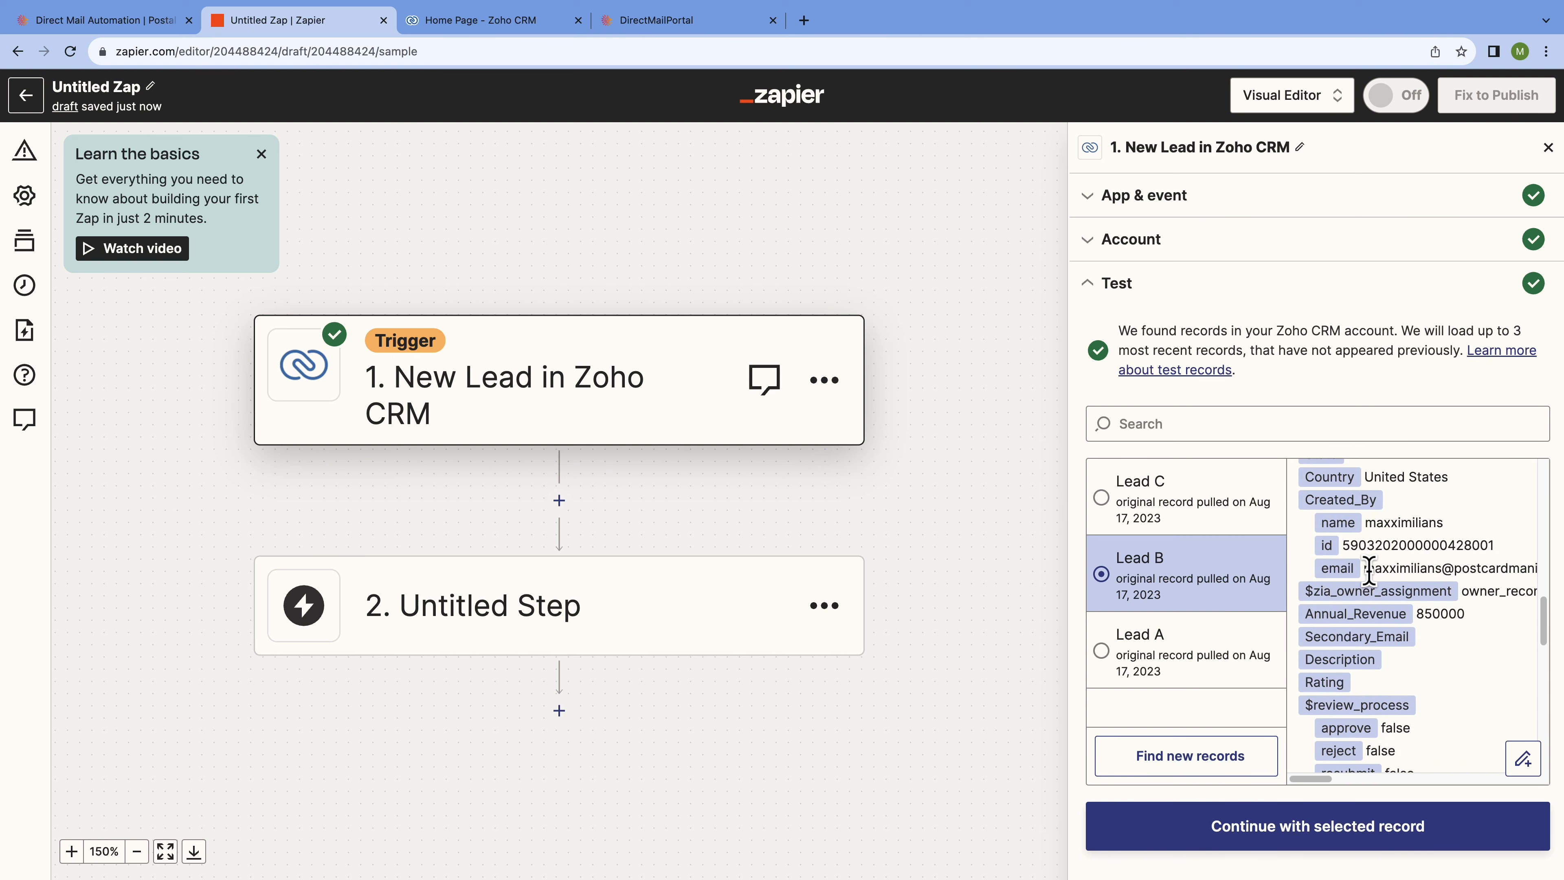
{"action": "scroll", "coordinate": [1374, 590], "scroll_direction": "up", "scroll_amount": 2}
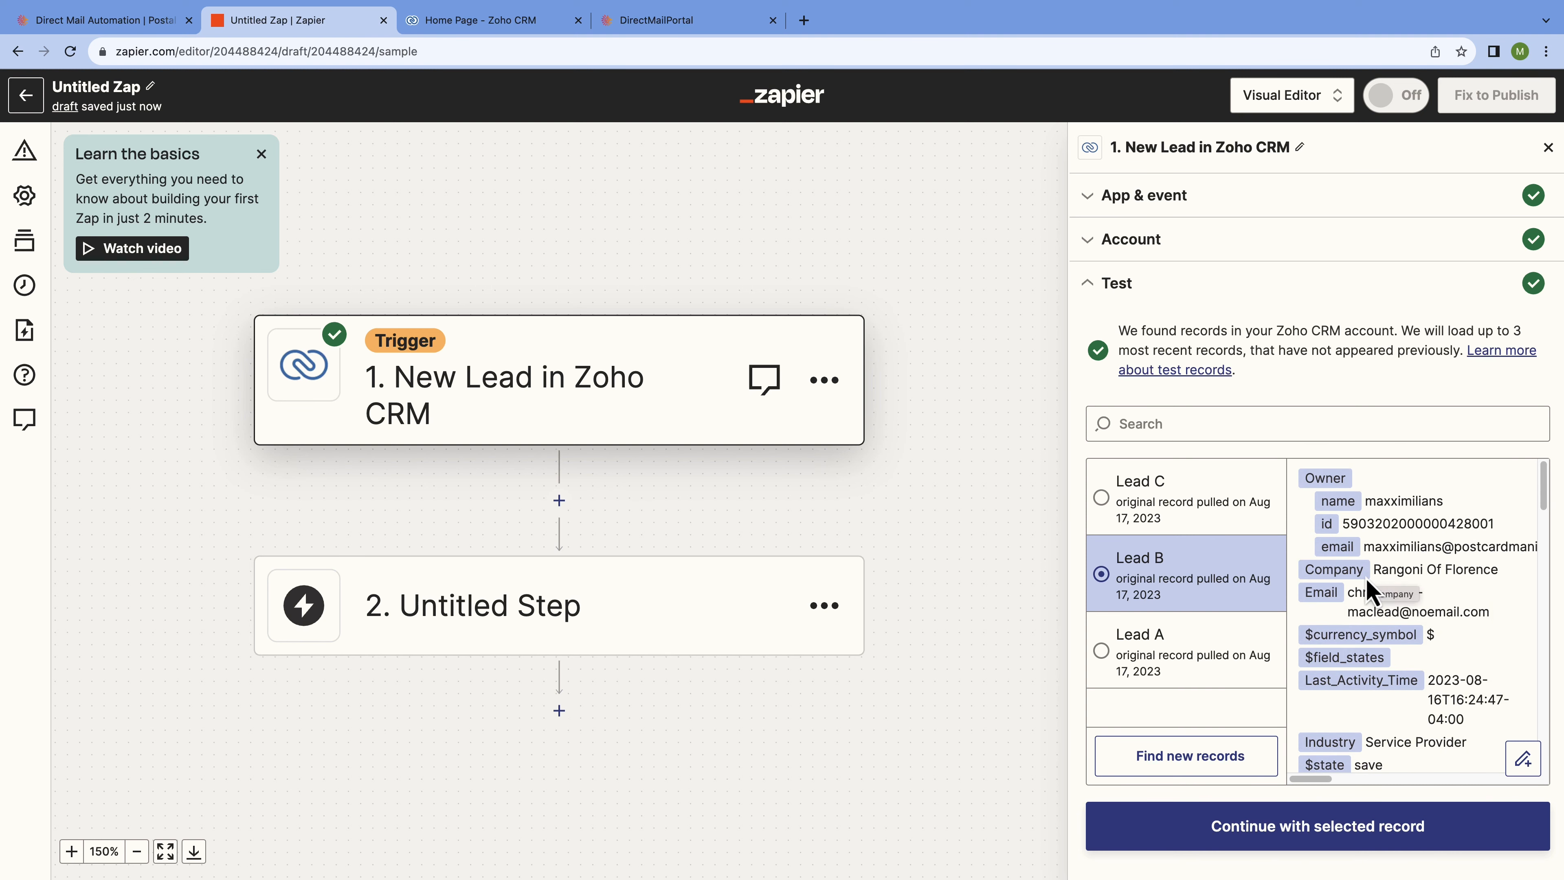
{"action": "left_click", "coordinate": [1286, 839]}
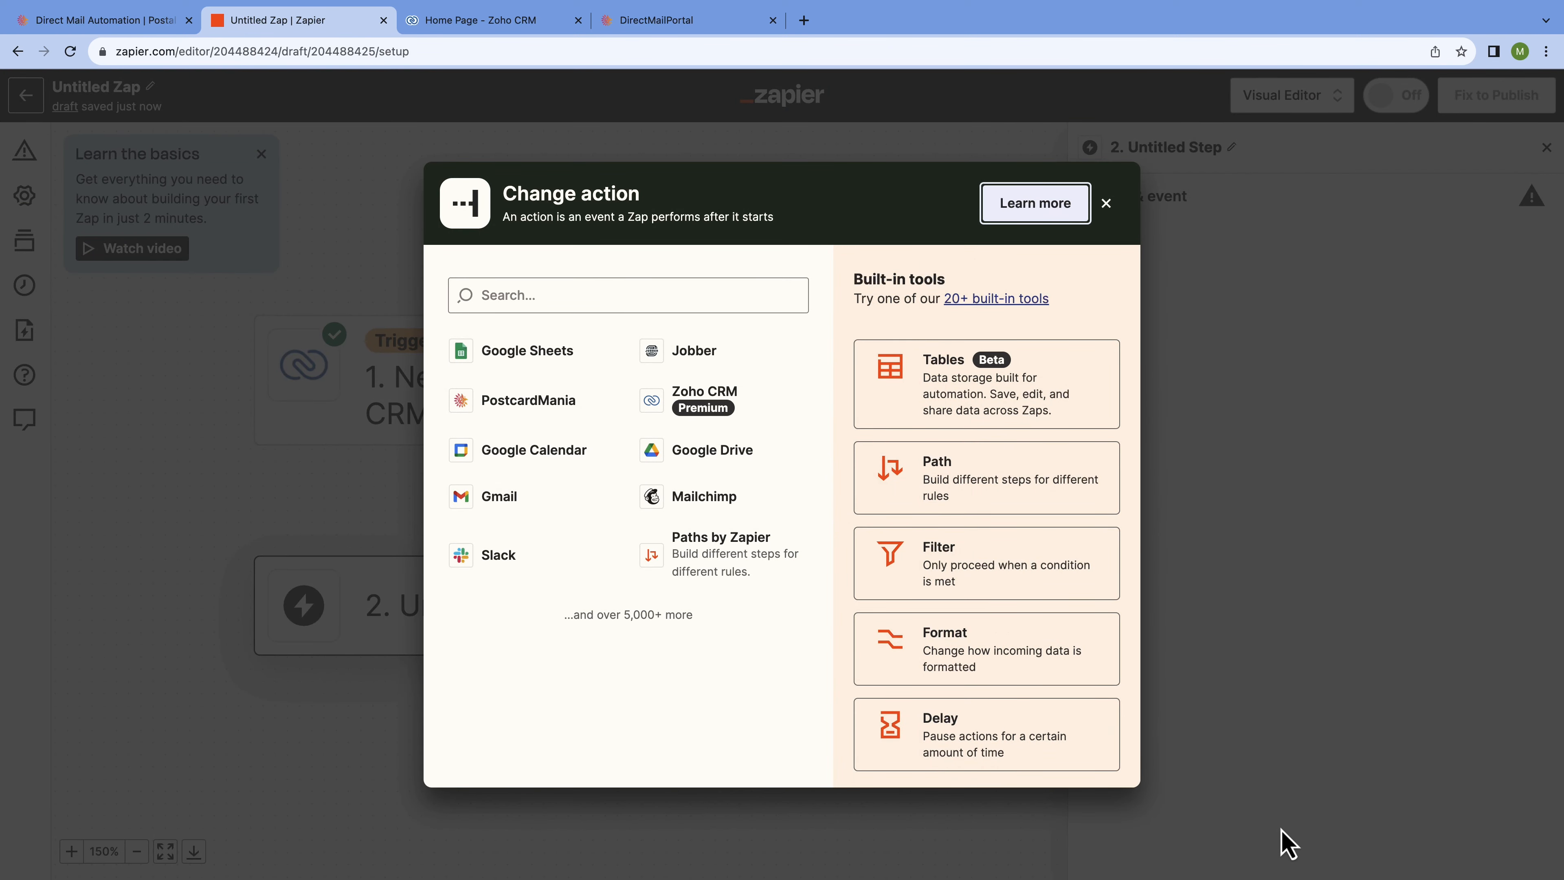
Search 'Postcard' and pick PostcardMania as the action app.
{"action": "left_click", "coordinate": [708, 291]}
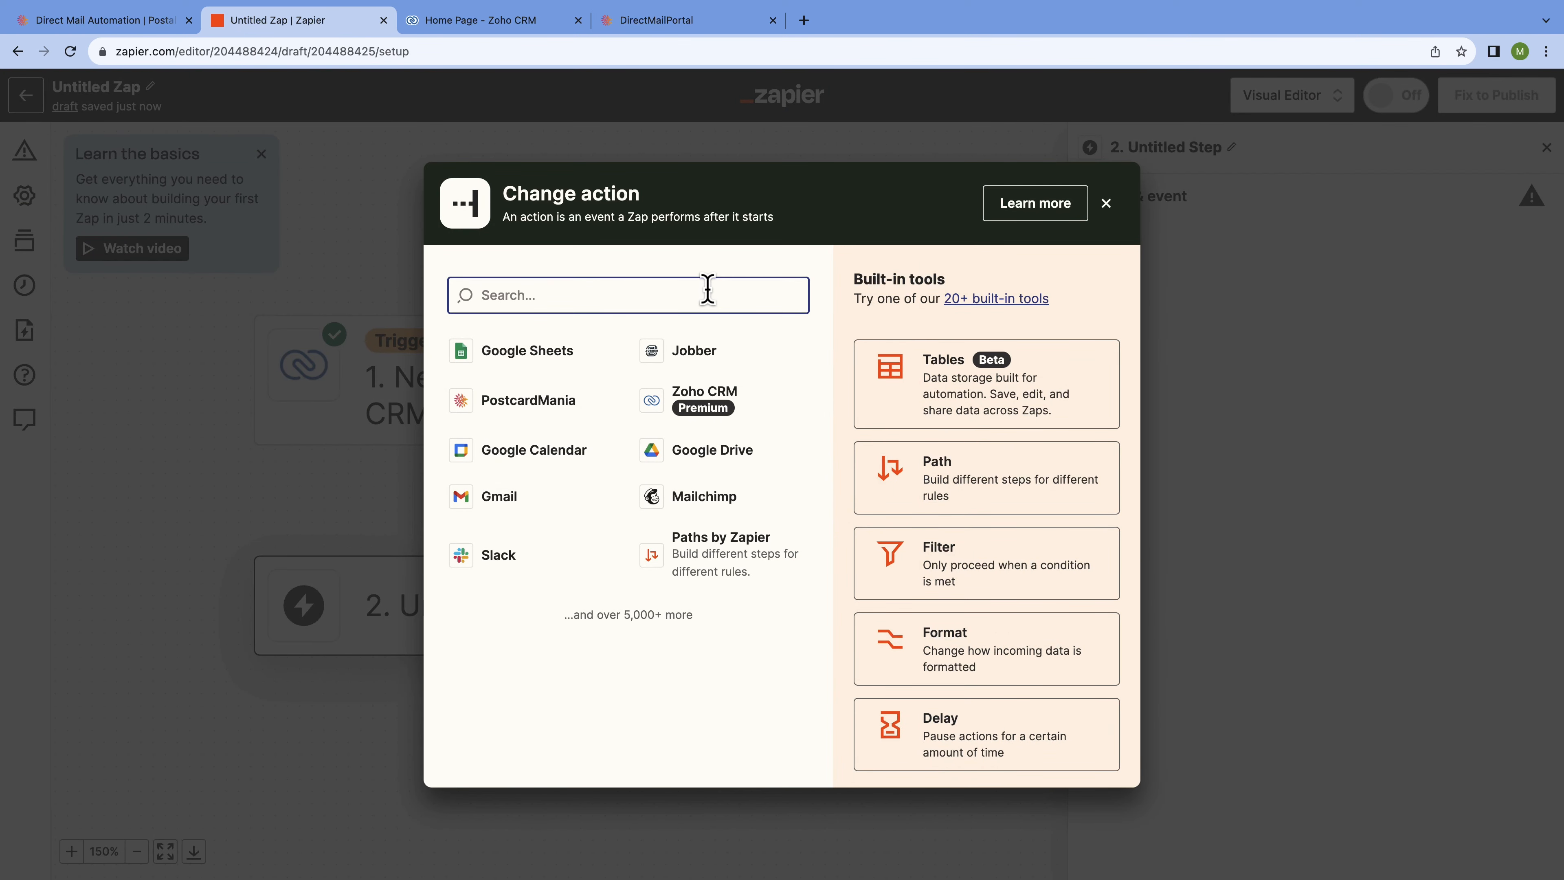
{"action": "type", "text": "Postcar"}
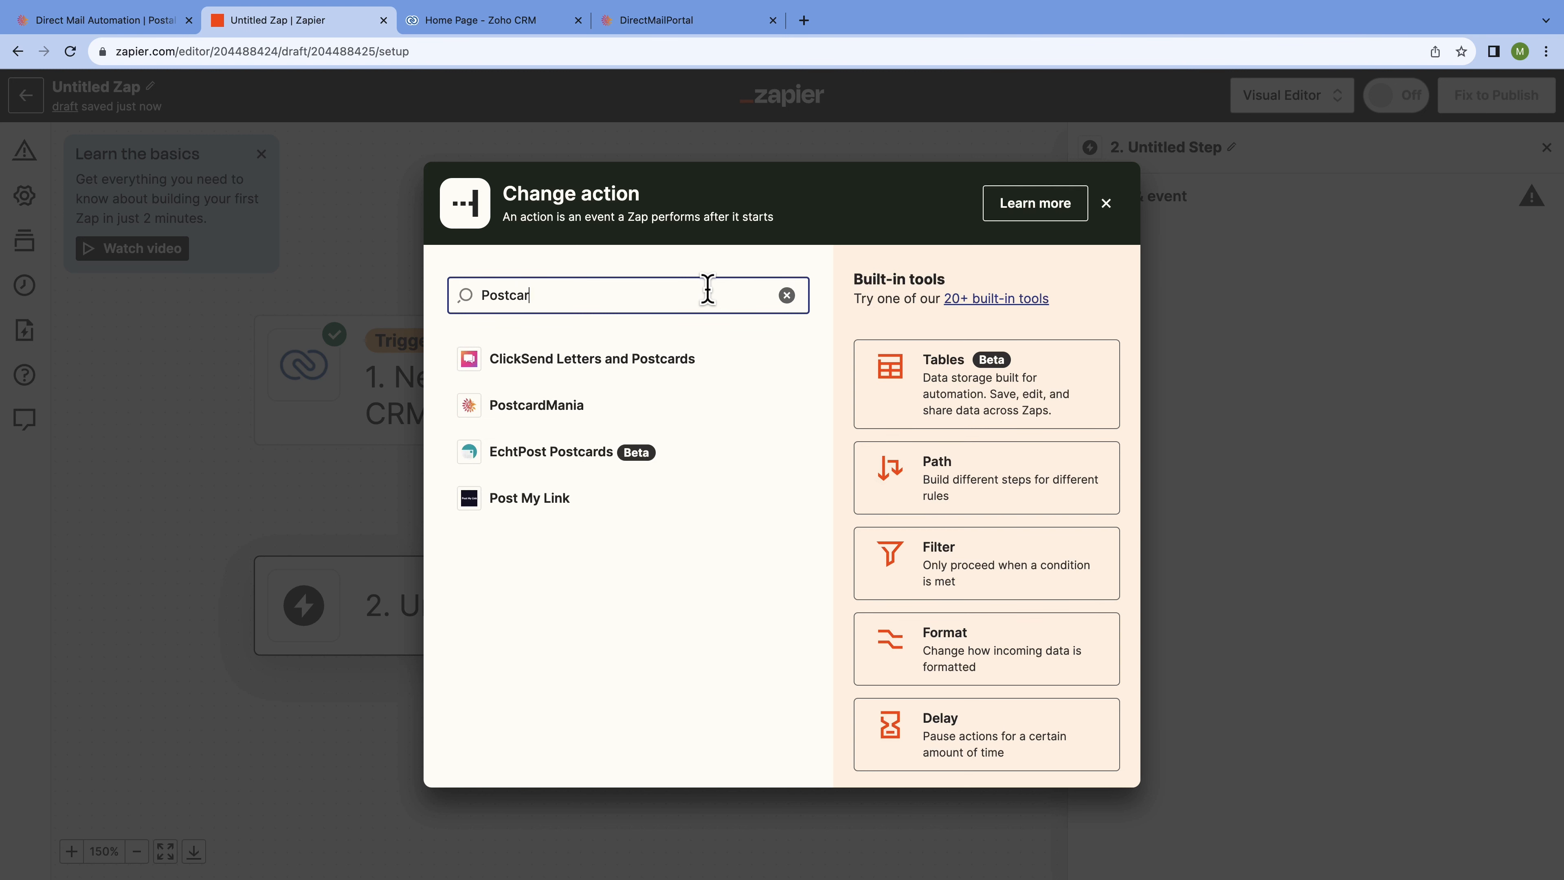
{"action": "type", "text": "d mania"}
{"action": "key", "text": "BackSpace"}
{"action": "key", "text": "BackSpace"}
{"action": "key", "text": "BackSpace"}
{"action": "key", "text": "BackSpace"}
{"action": "type", "text": "mania"}
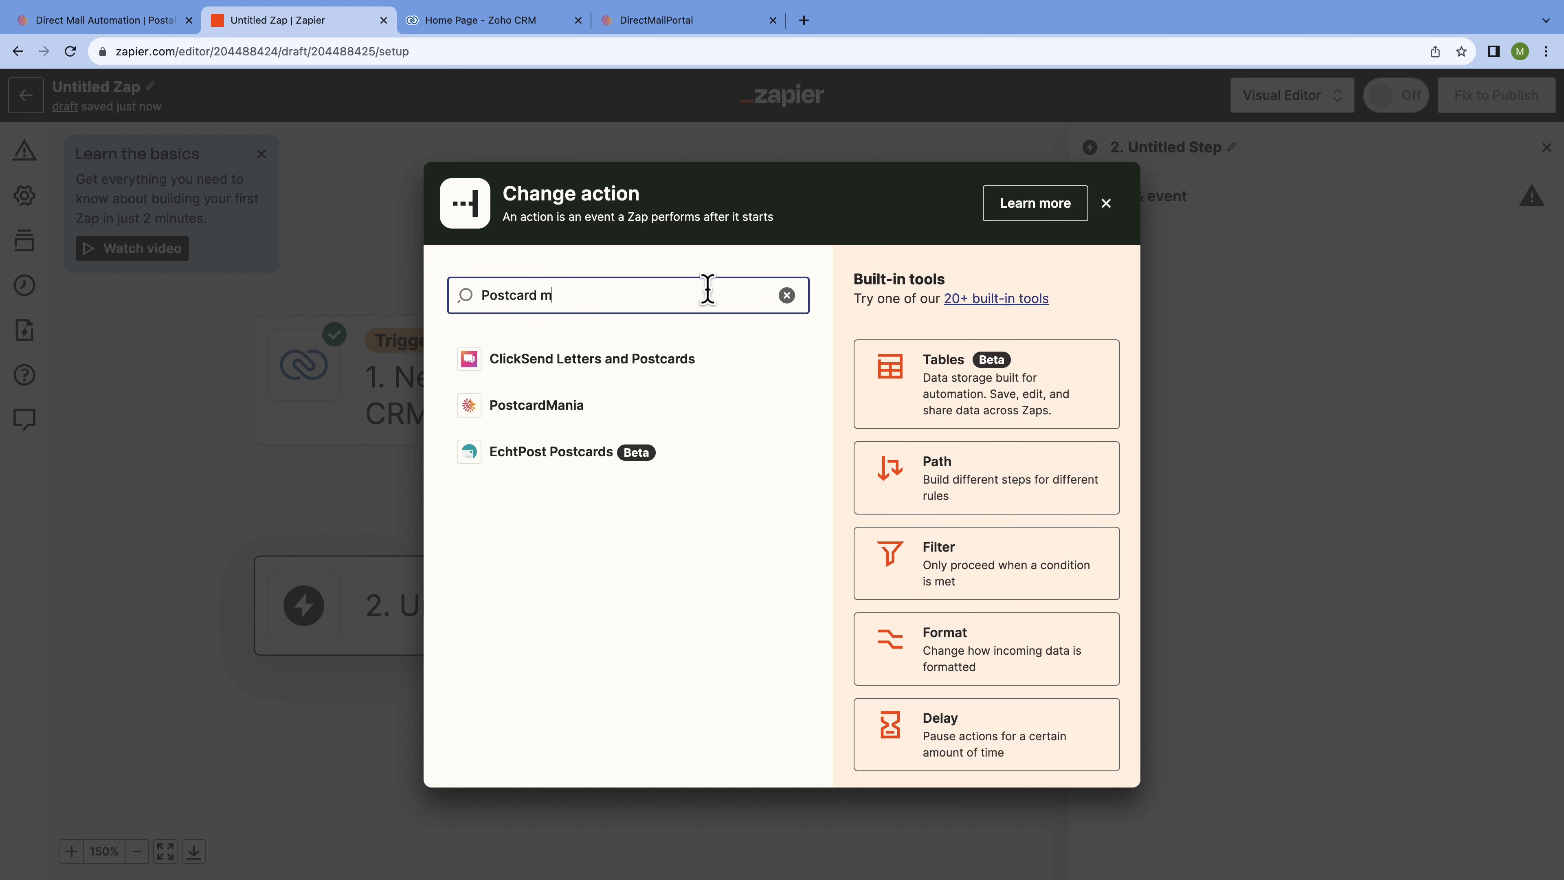
{"action": "key", "text": "BackSpace"}
{"action": "key", "text": "BackSpace"}
{"action": "key", "text": "BackSpace"}
{"action": "key", "text": "BackSpace"}
{"action": "left_click", "coordinate": [678, 368]}
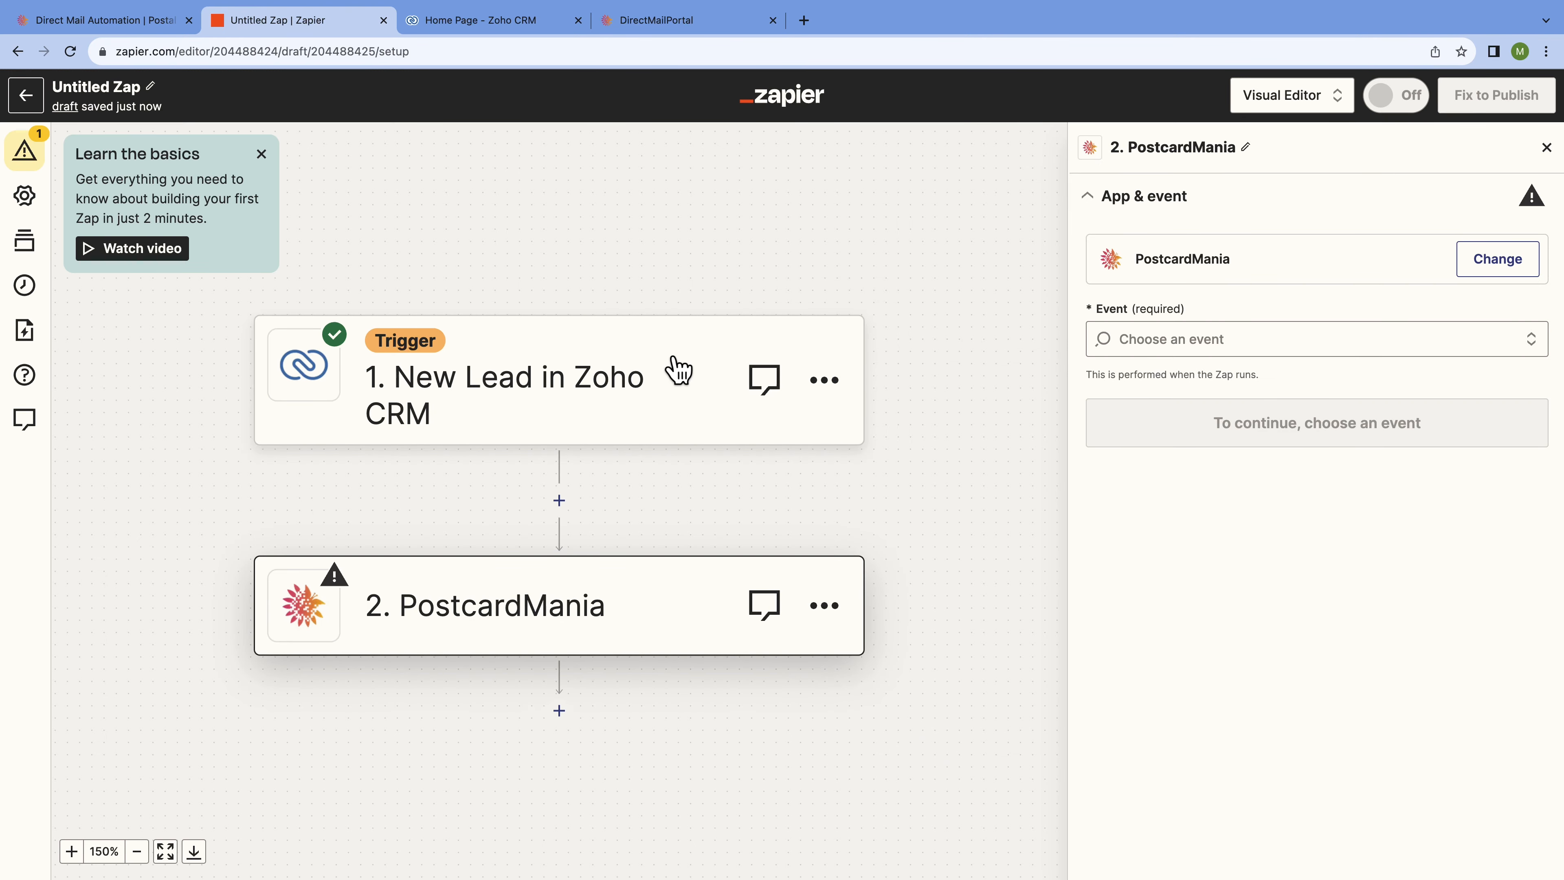
Set the PostcardMania event to Send a Postcard and continue.
{"action": "left_click", "coordinate": [1349, 339]}
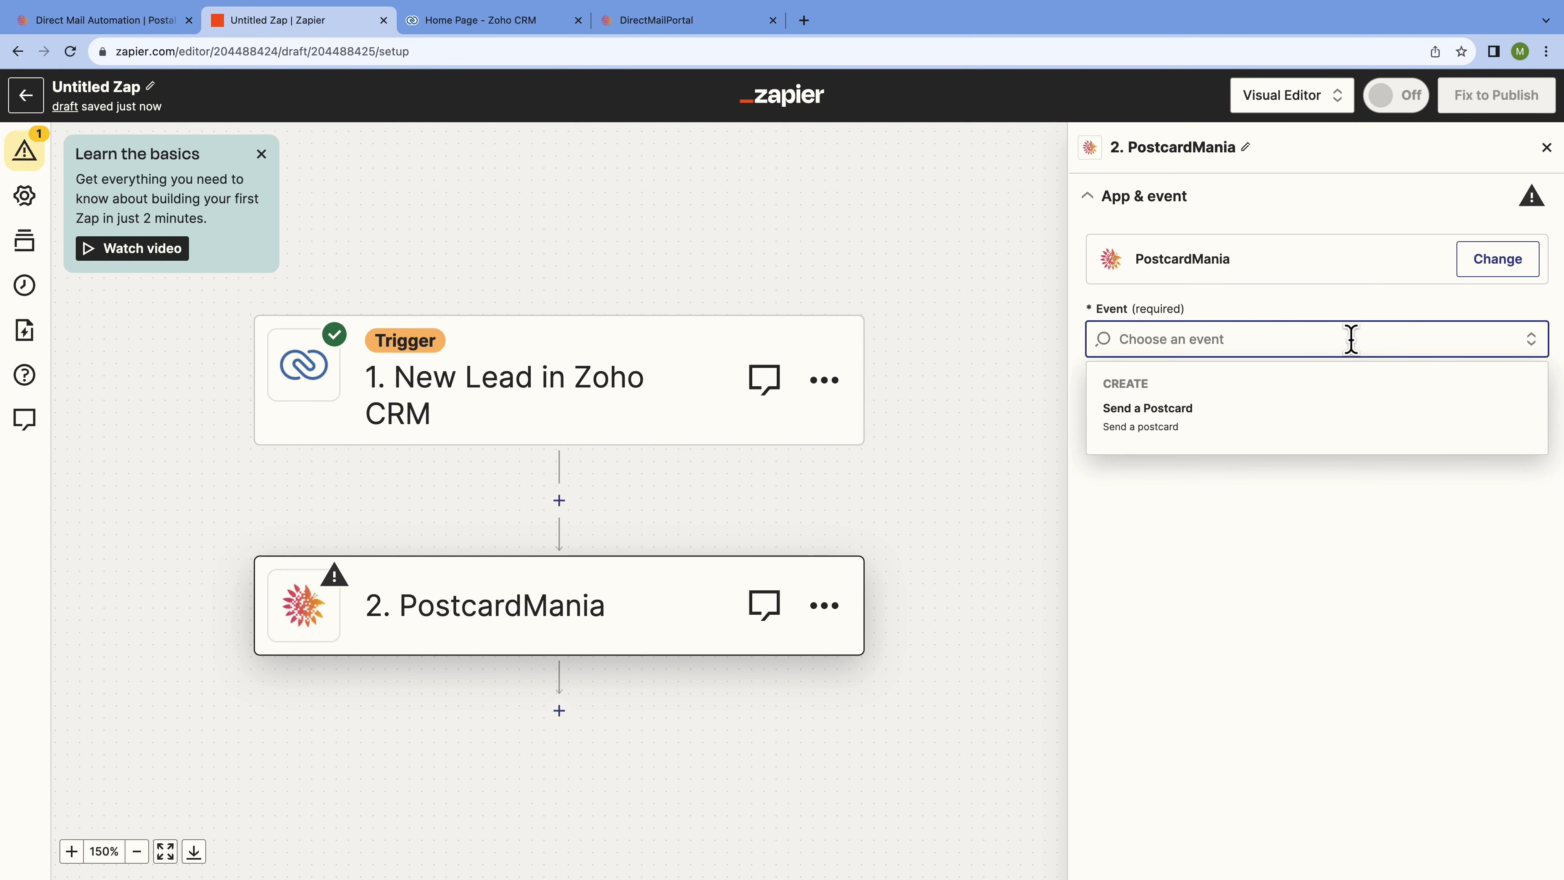
{"action": "left_click", "coordinate": [1331, 419]}
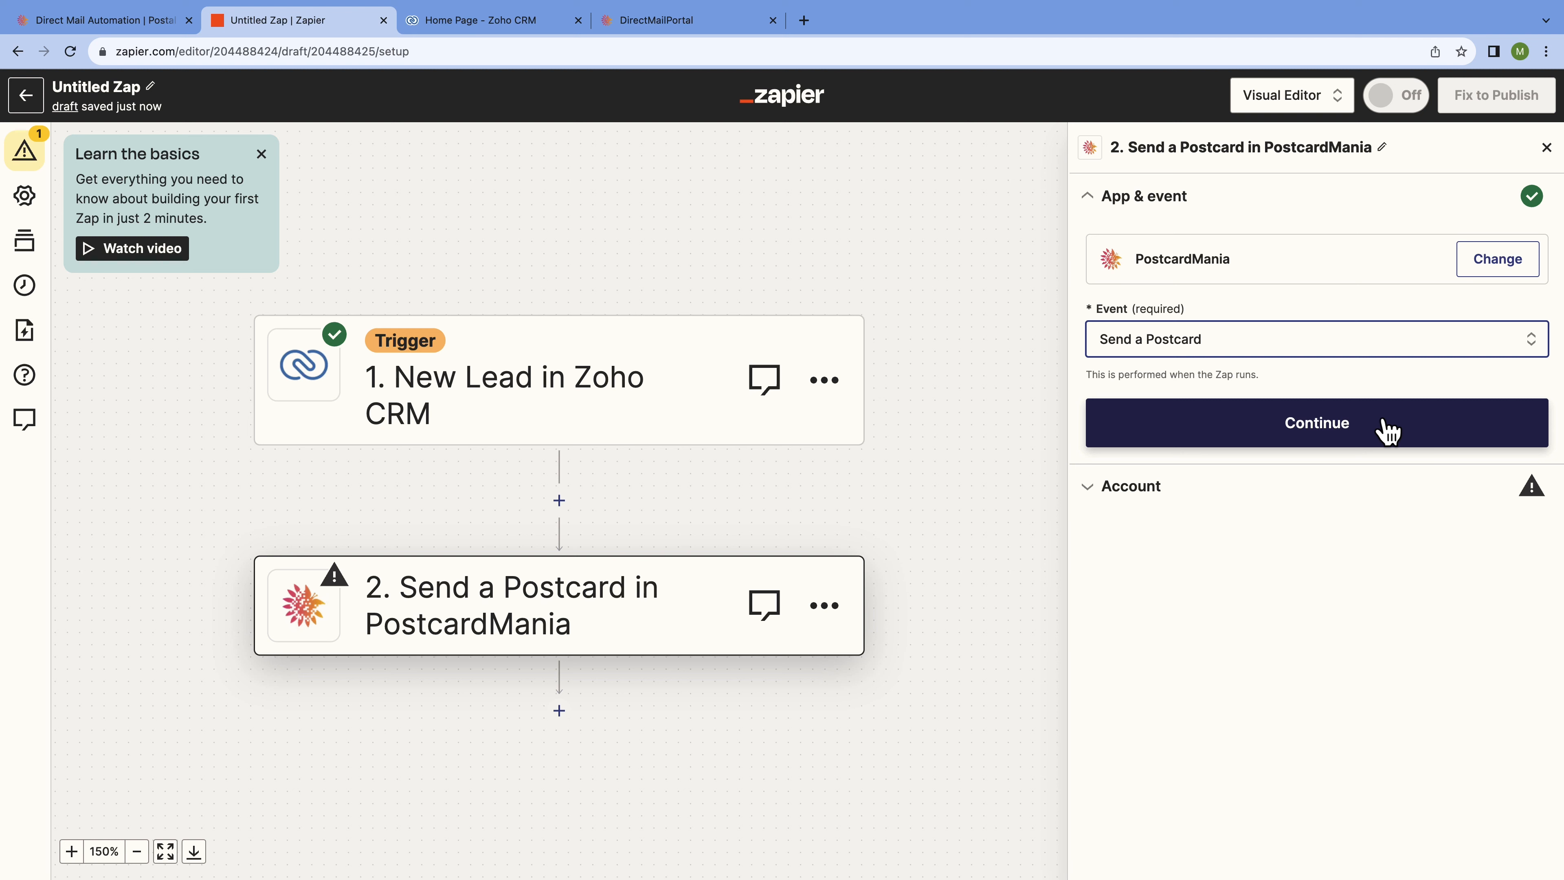
{"action": "left_click", "coordinate": [1385, 428]}
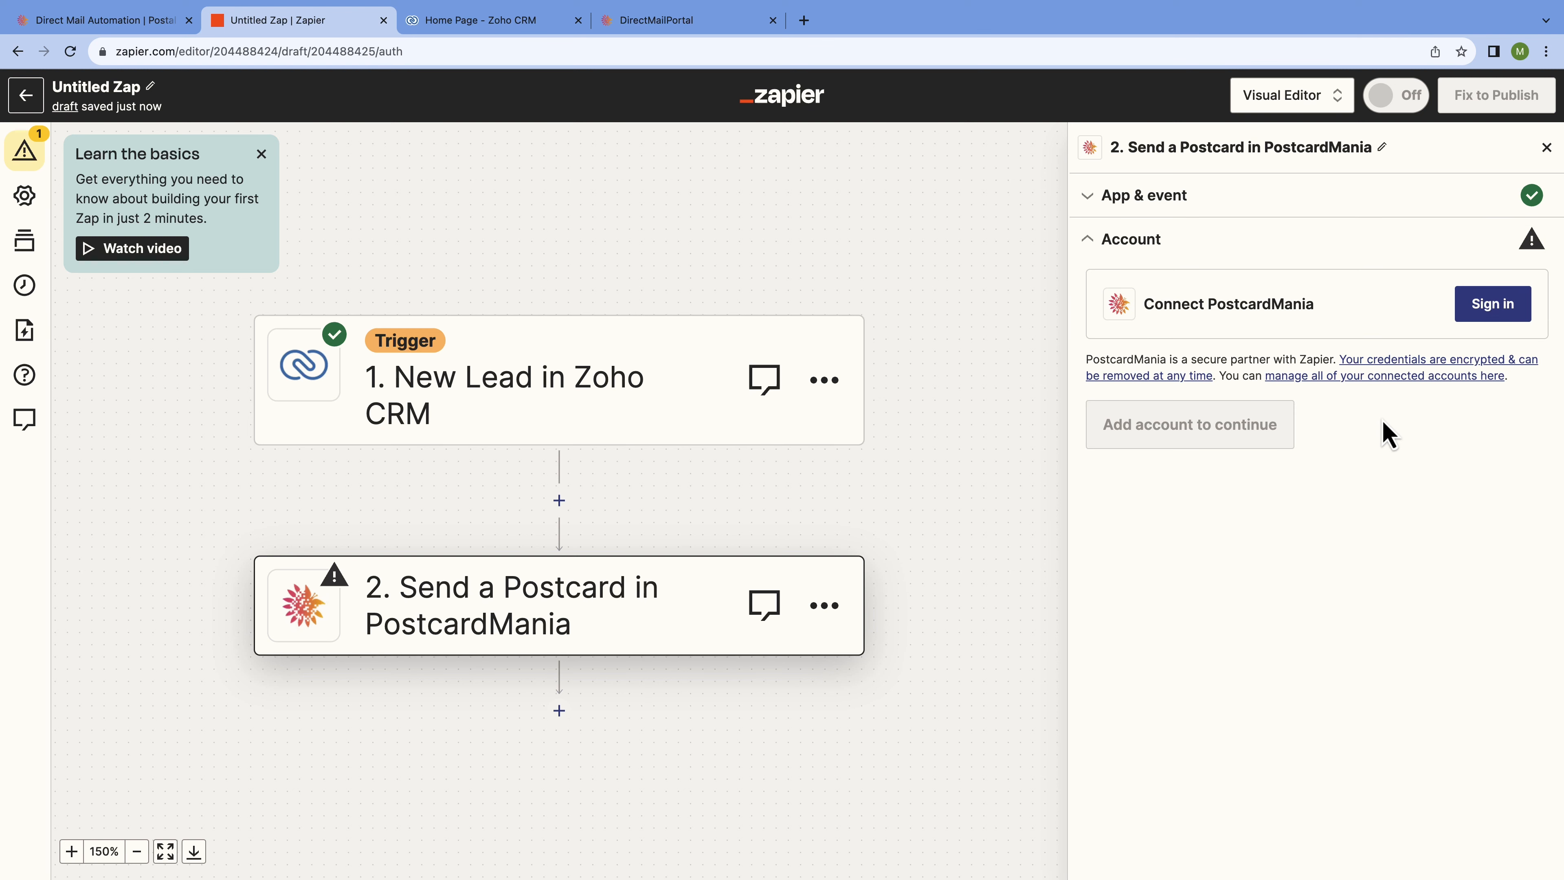
Start the PostcardMania sign-in and enter the account username and password.
{"action": "left_click", "coordinate": [1488, 316]}
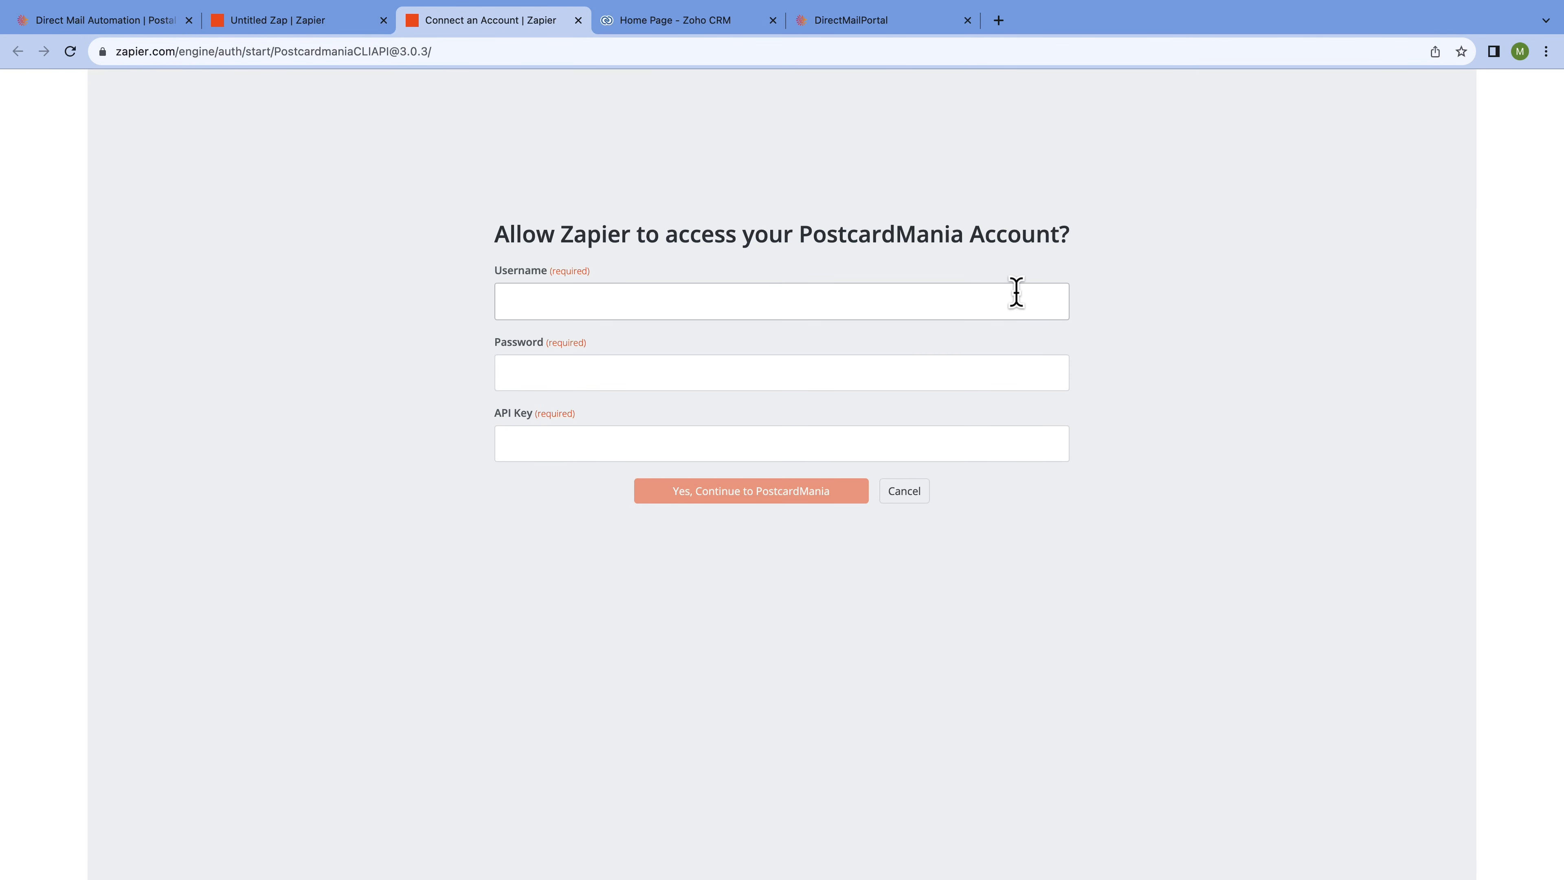
{"action": "left_click", "coordinate": [1016, 293]}
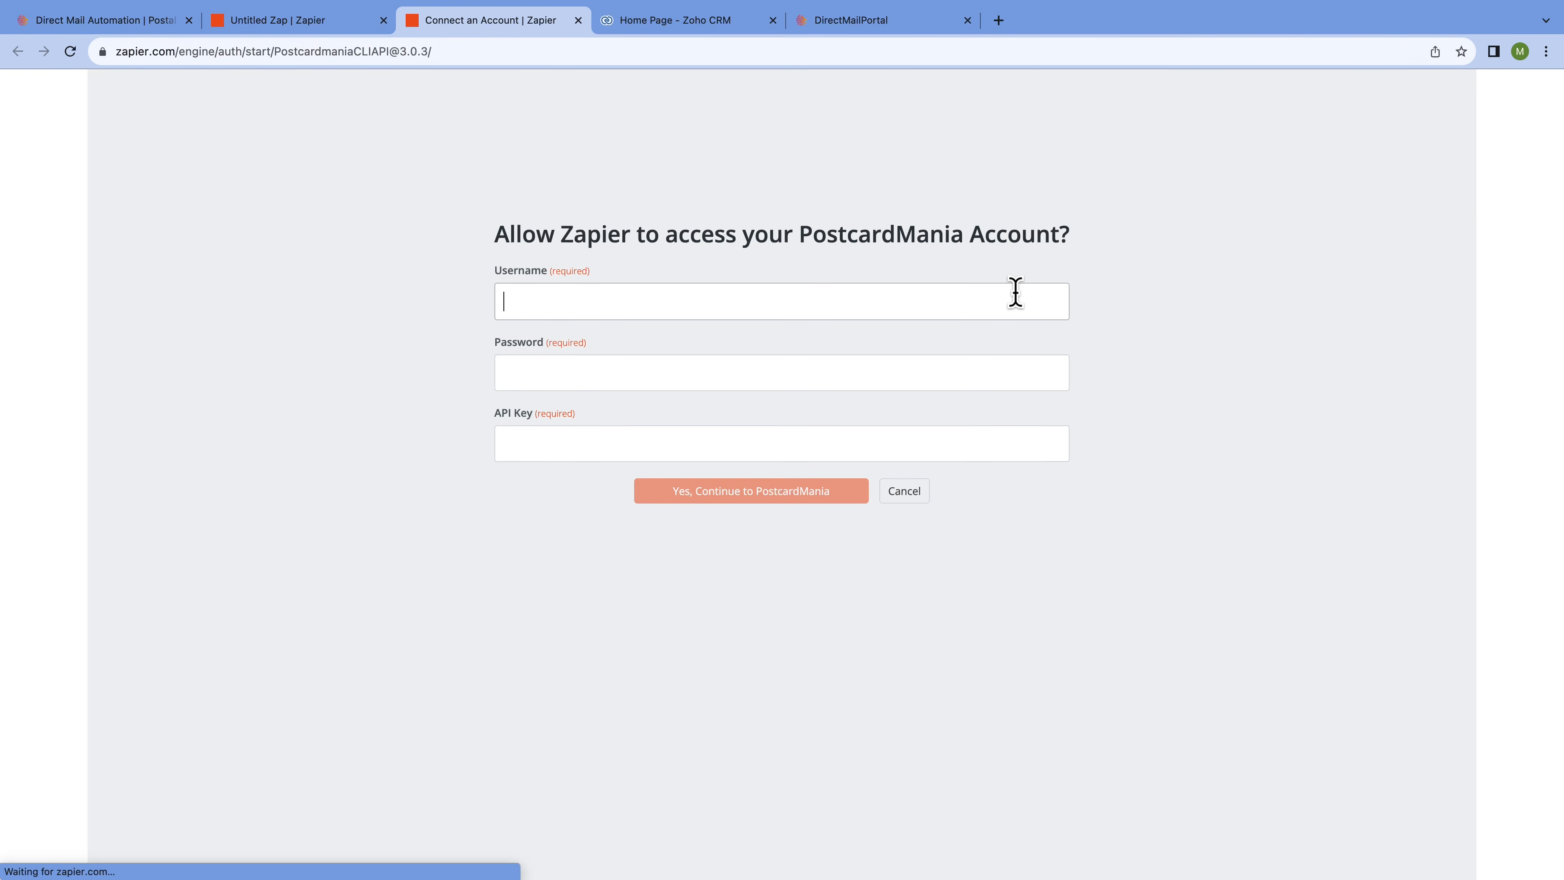
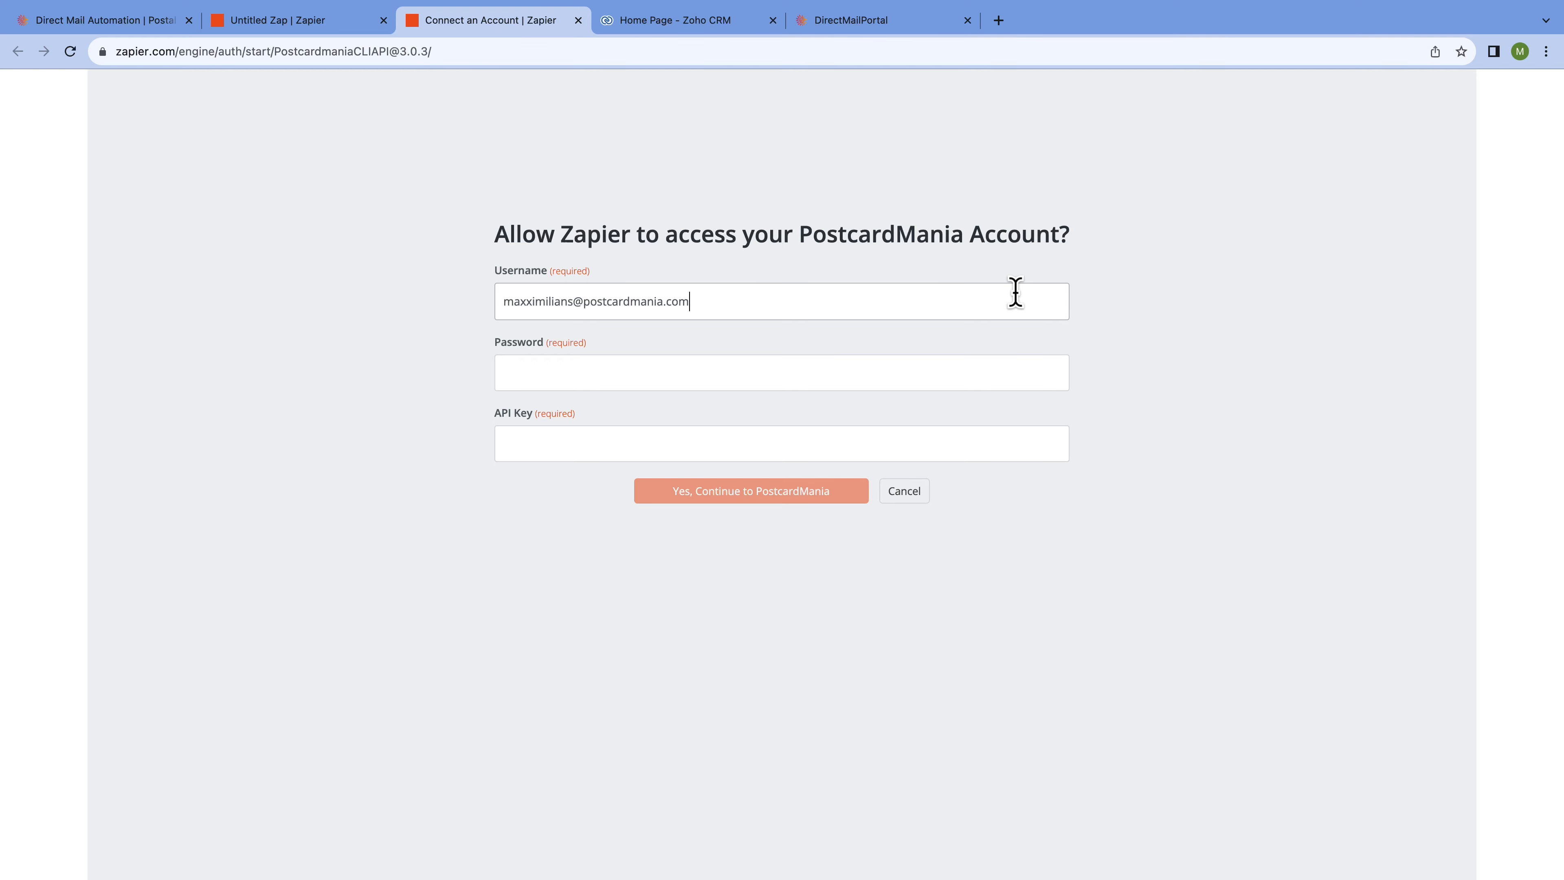
{"action": "key", "text": "Tab"}
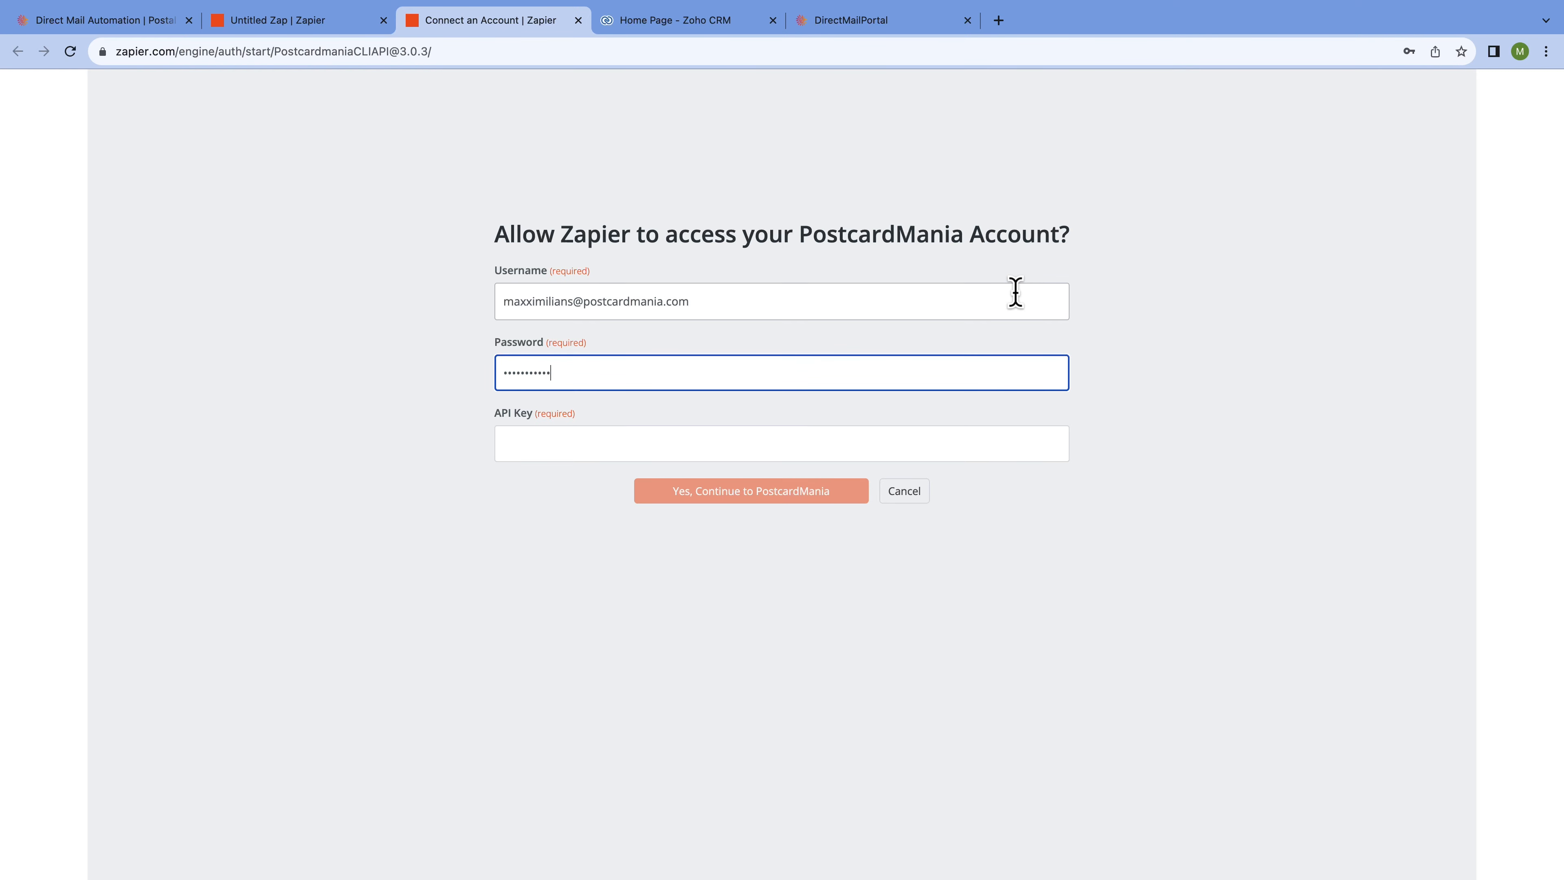
Move to the API Key field and open the PCM Integrations portal's API Keys page.
{"action": "key", "text": "Tab"}
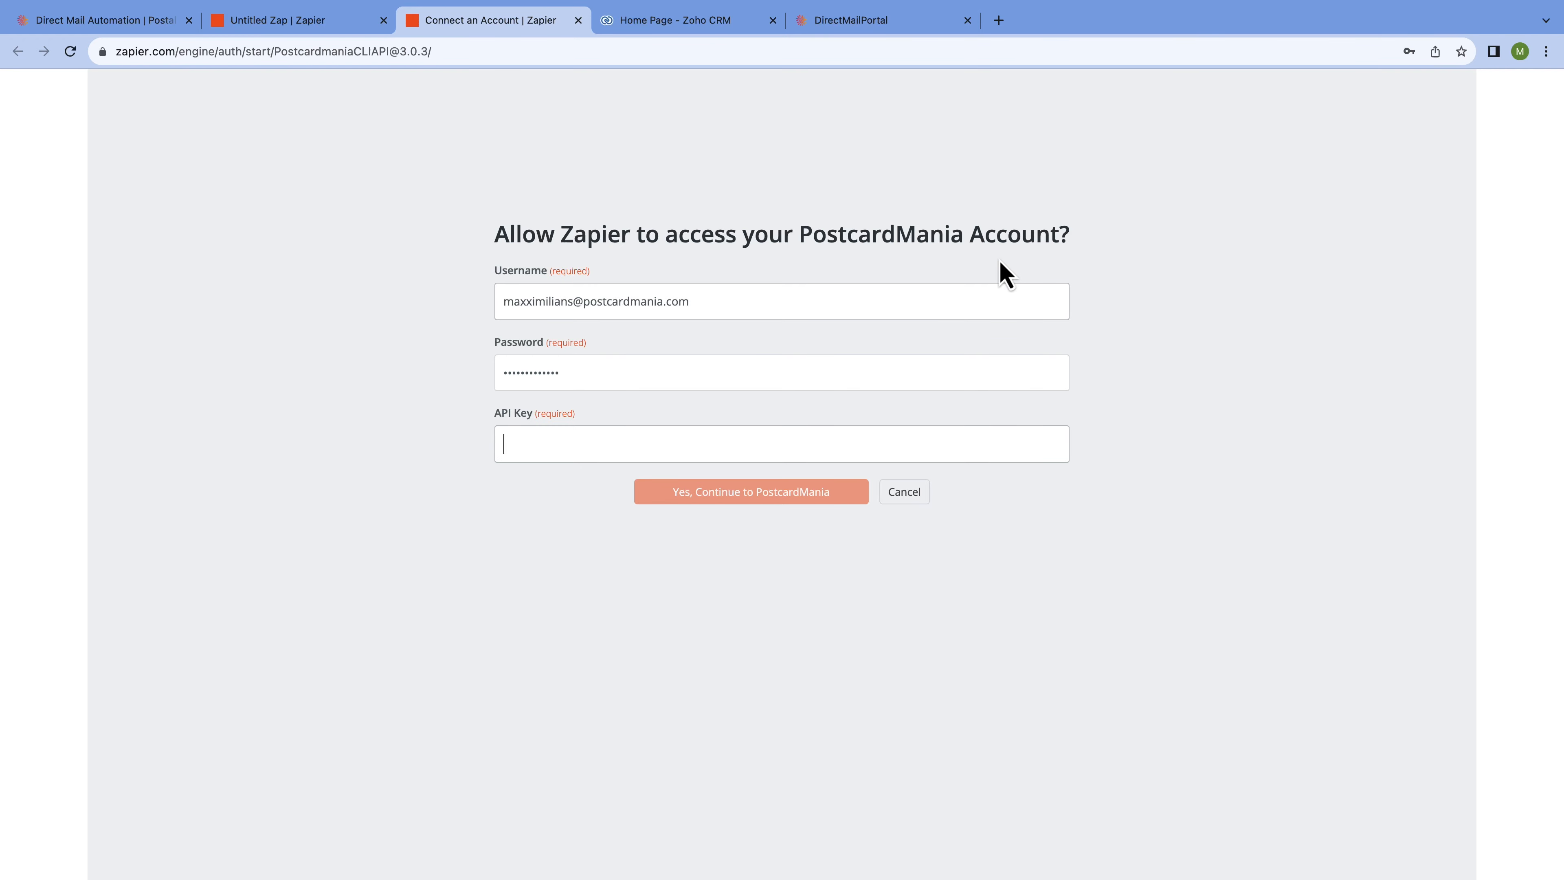
{"action": "left_click", "coordinate": [930, 23]}
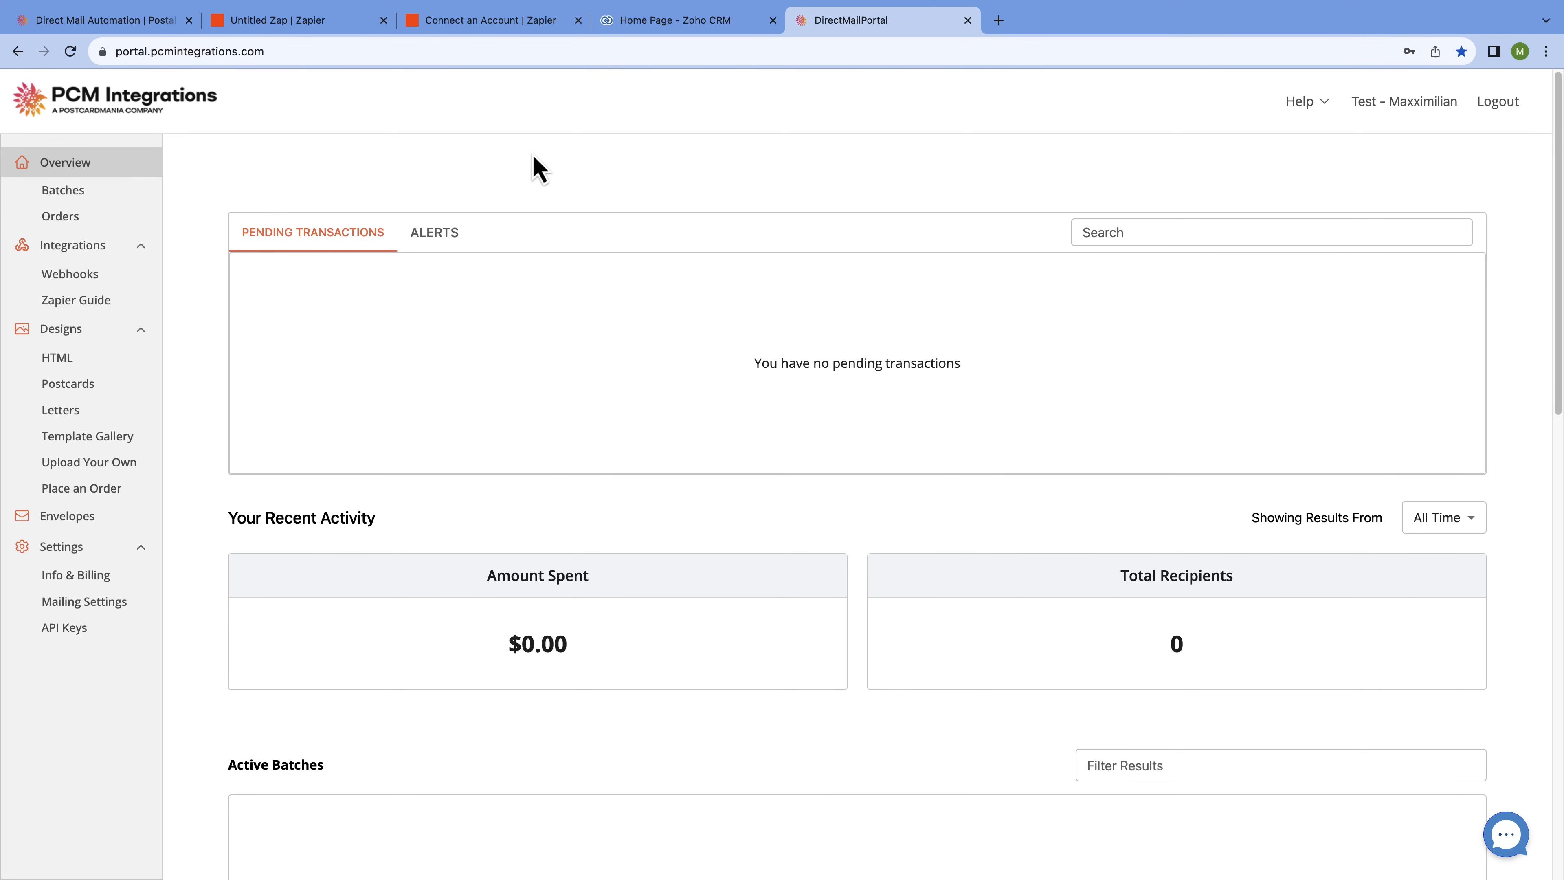
{"action": "left_click", "coordinate": [130, 632]}
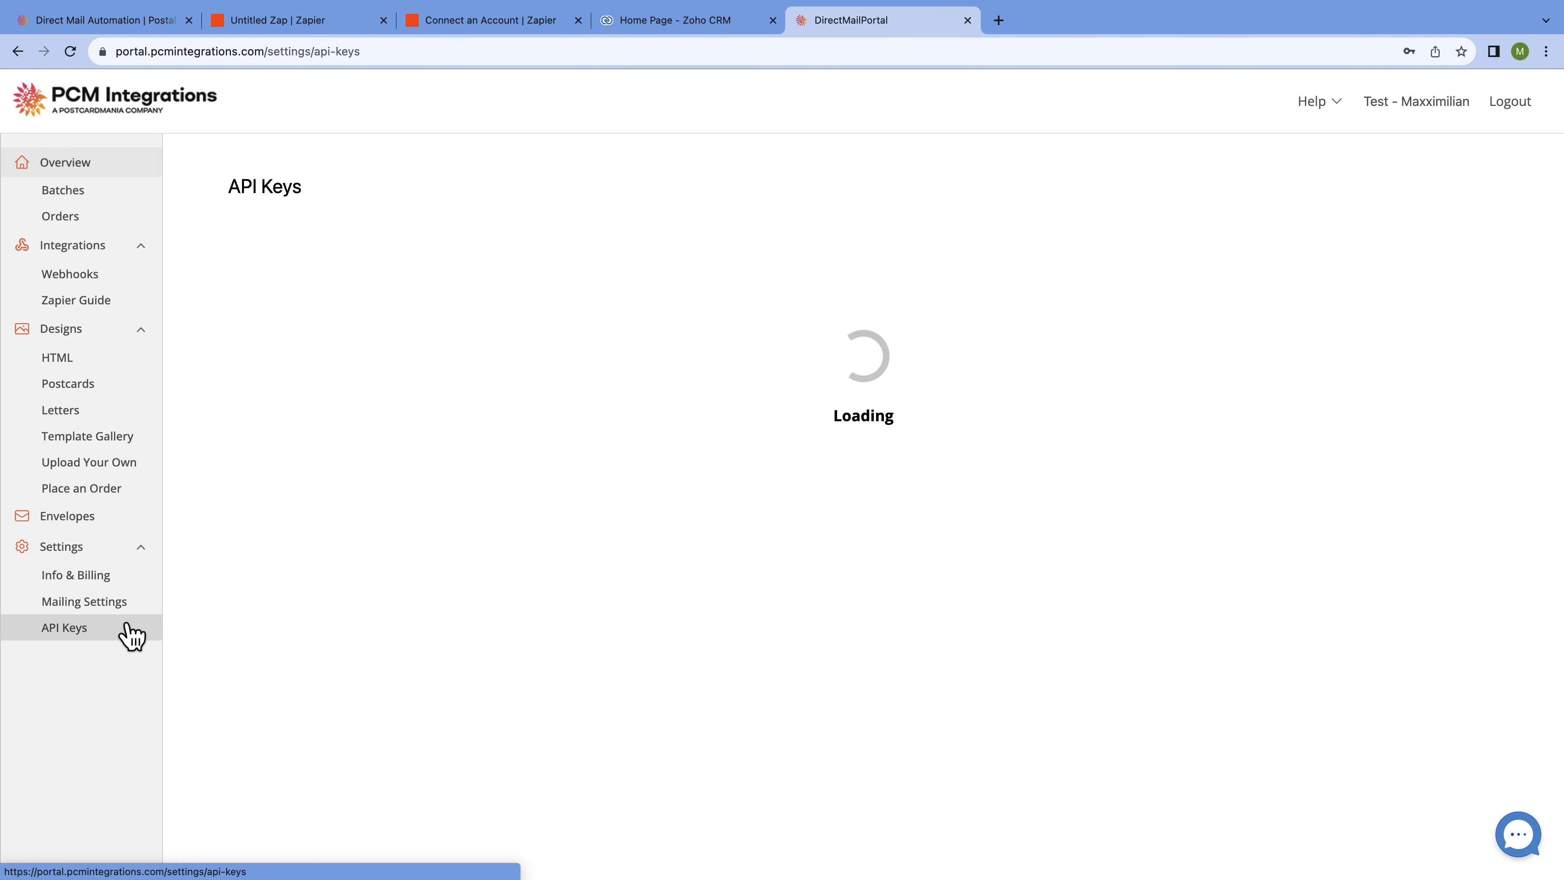
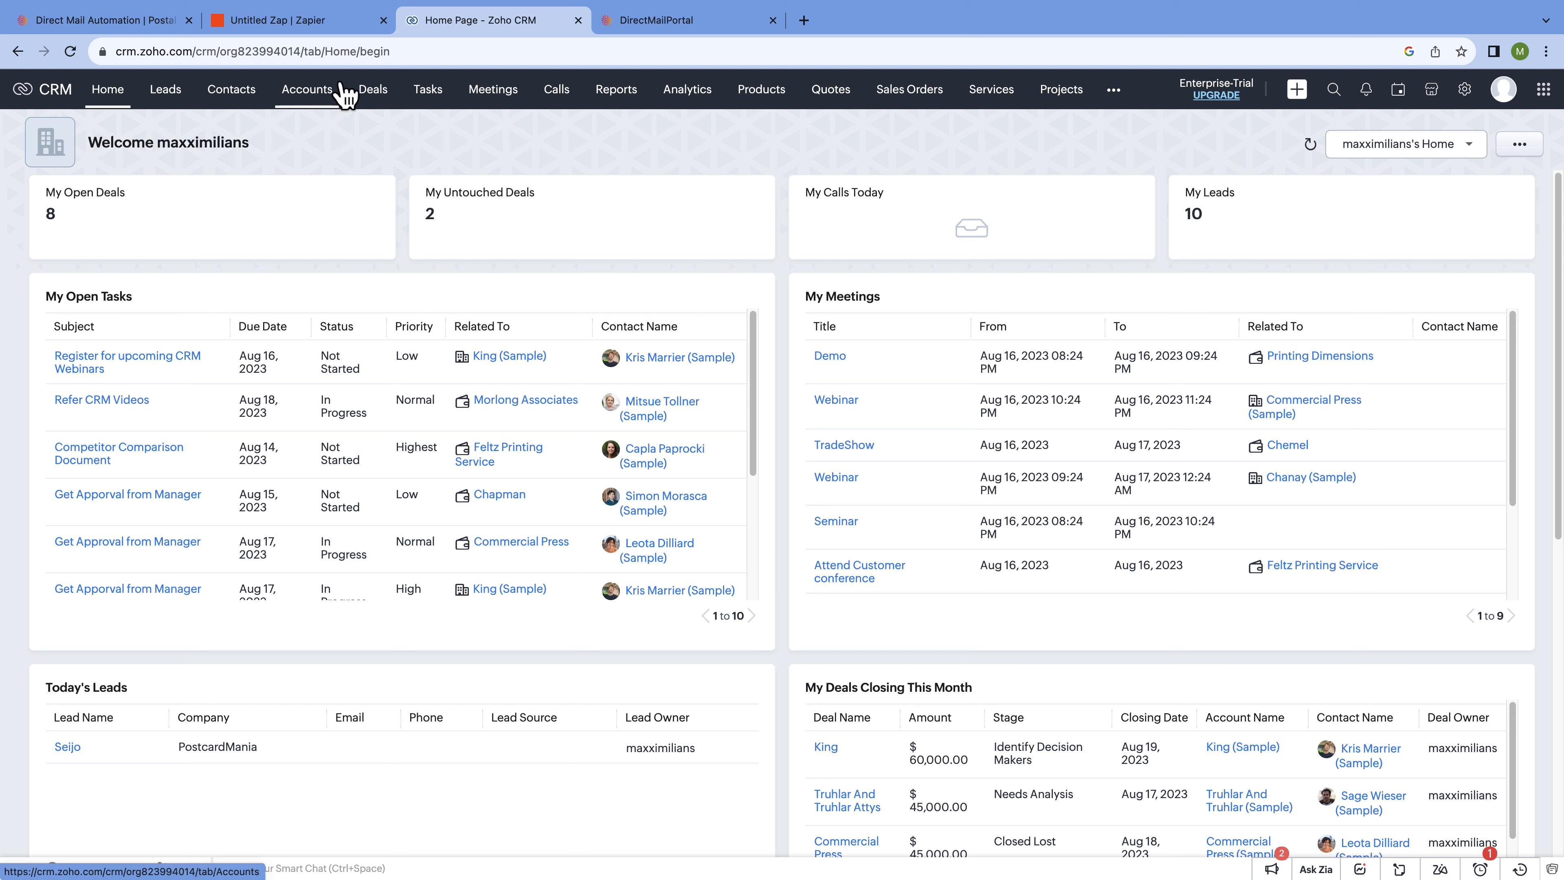
Back in the Zap, confirm the connected PostcardMania account to reach the Send a Postcard action settings.
{"action": "left_click", "coordinate": [346, 32]}
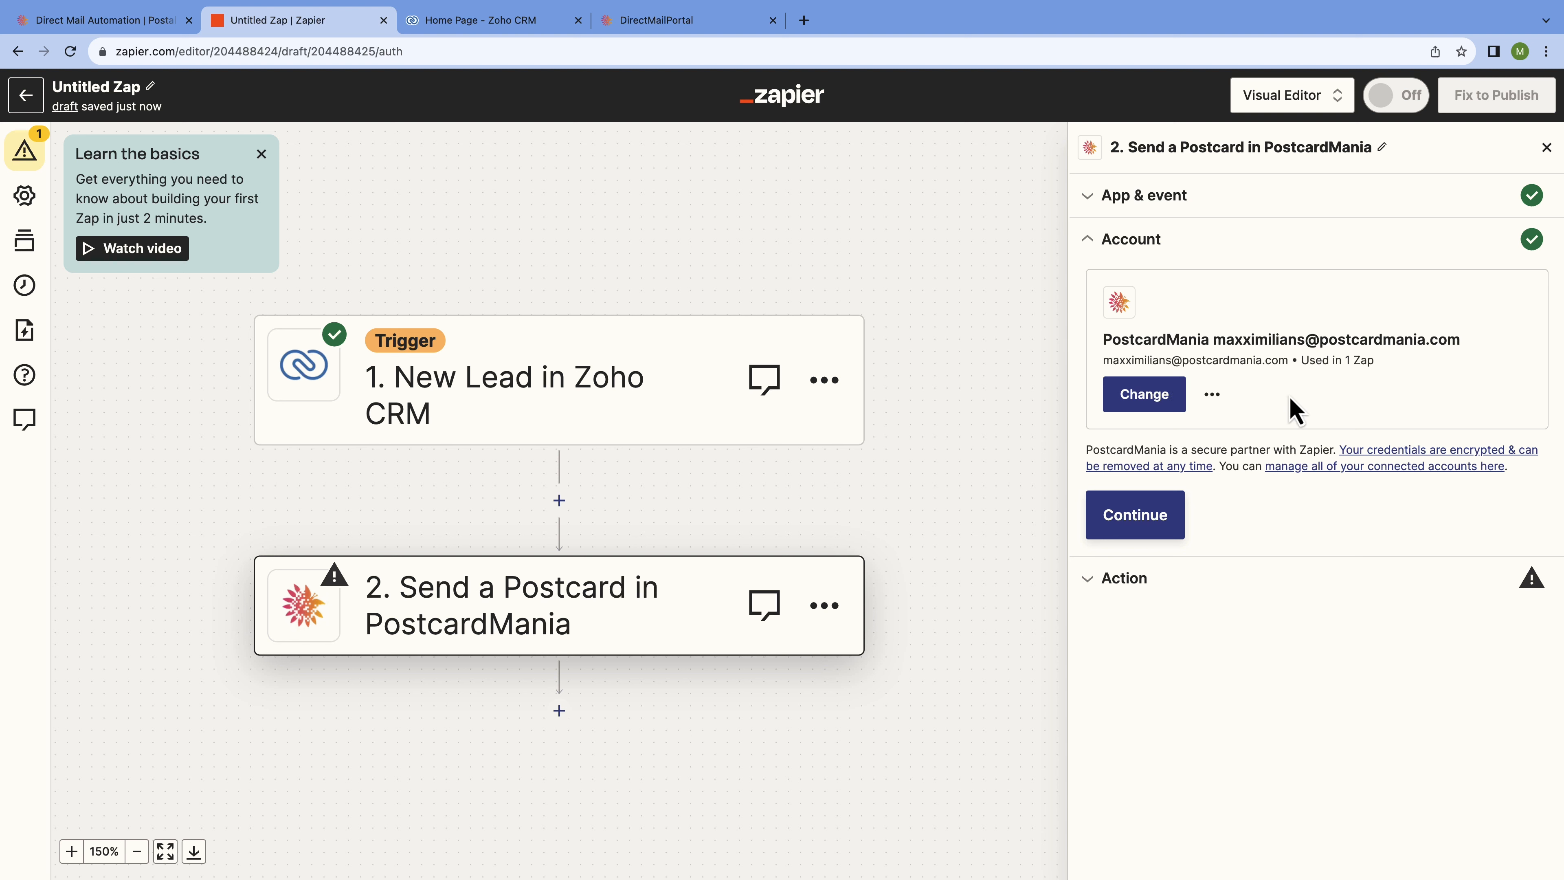
{"action": "left_click", "coordinate": [1145, 512]}
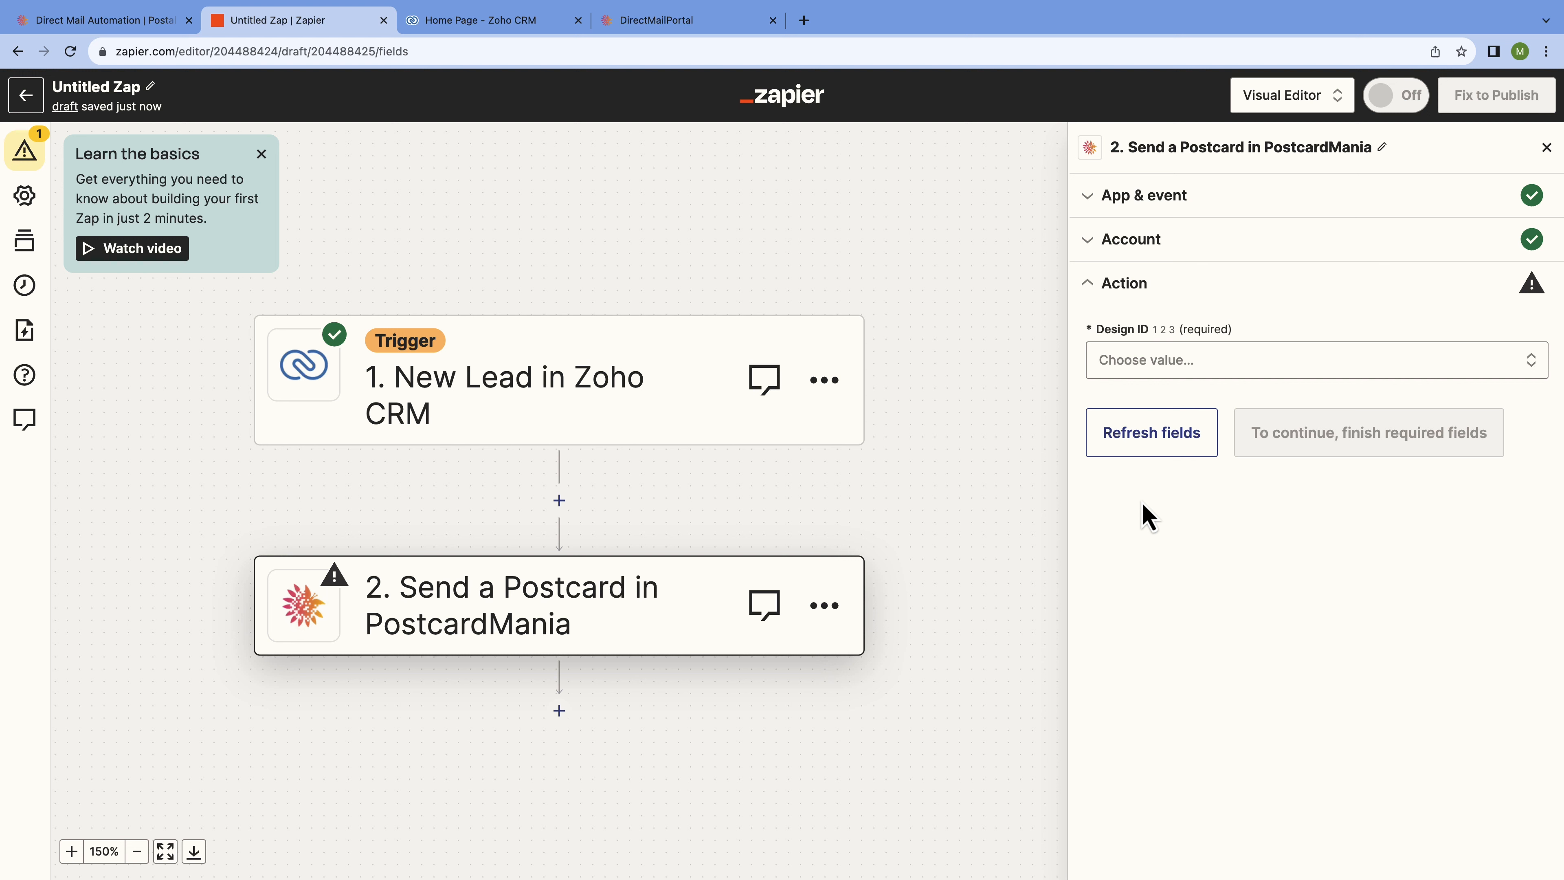
{"action": "left_click", "coordinate": [719, 29]}
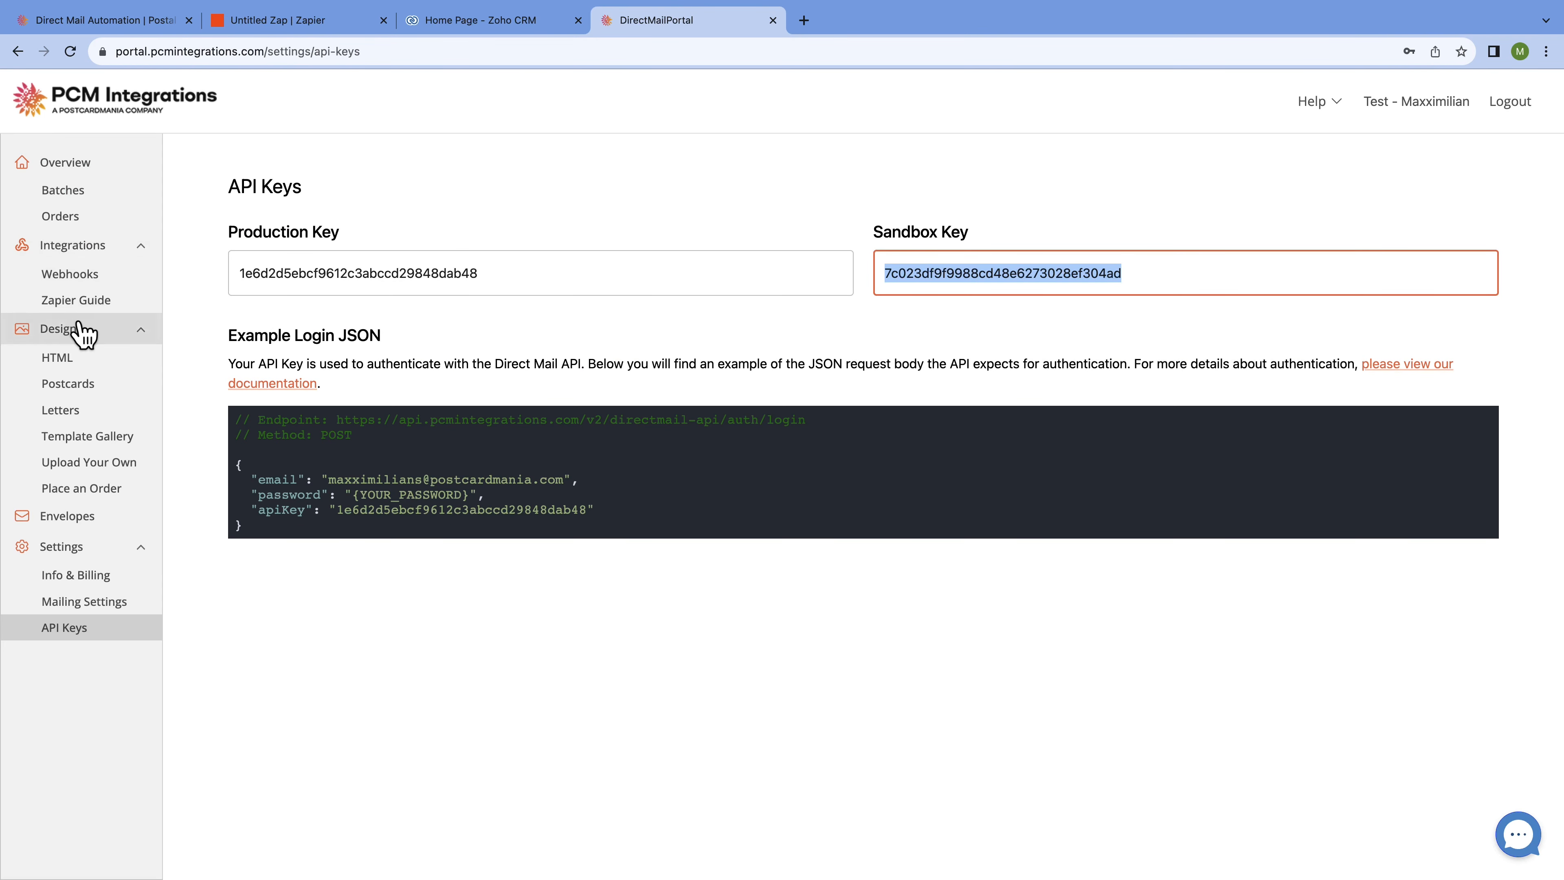
{"action": "left_click", "coordinate": [90, 393]}
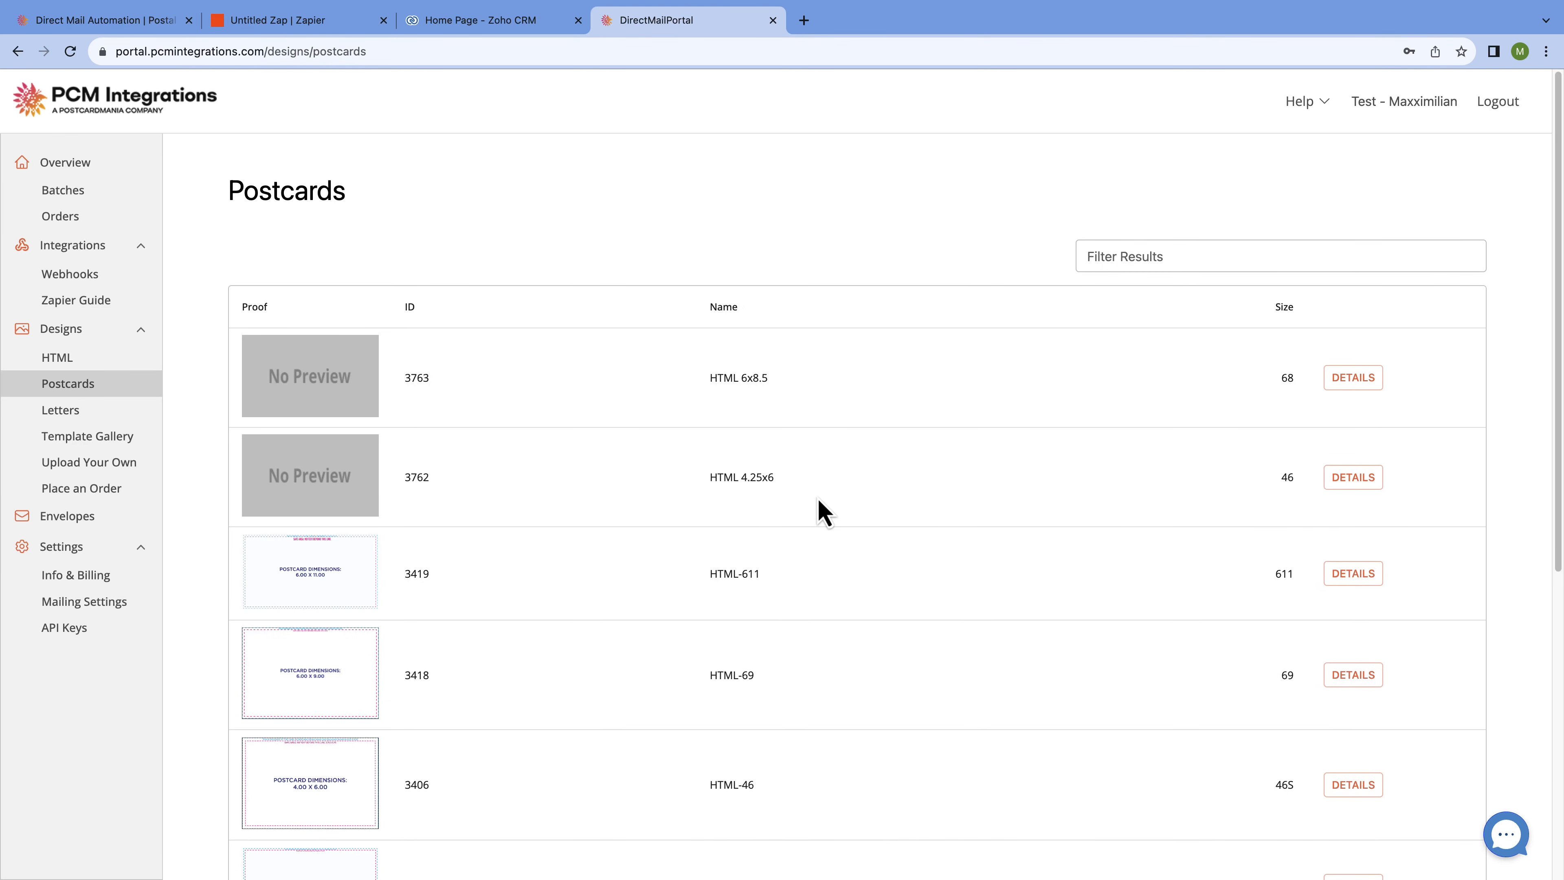
{"action": "scroll", "coordinate": [825, 512], "scroll_direction": "down", "scroll_amount": 5}
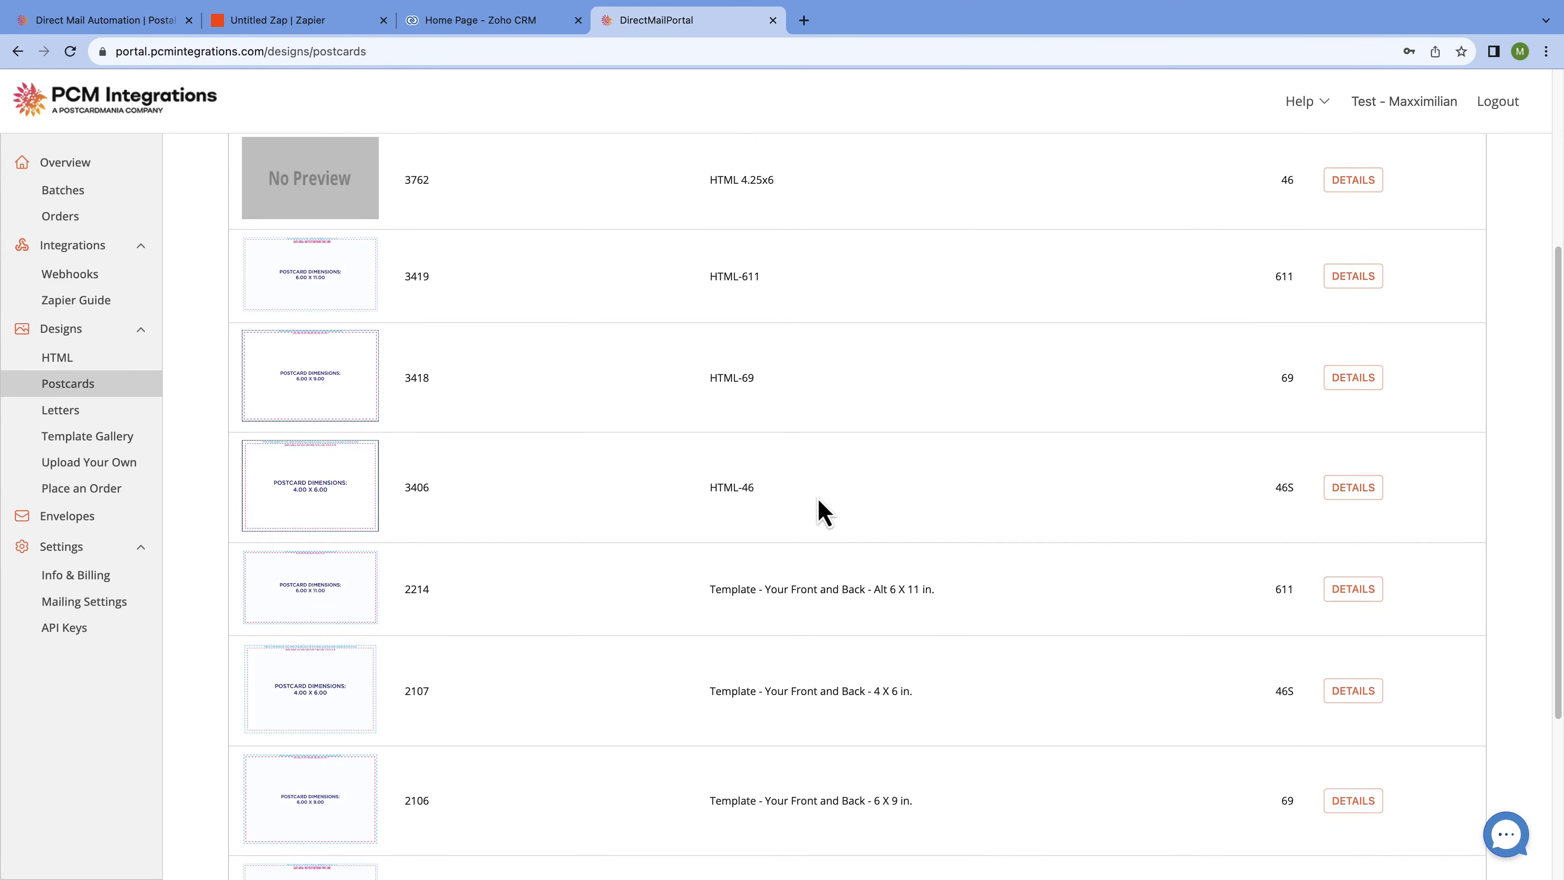
{"action": "scroll", "coordinate": [824, 511], "scroll_direction": "down", "scroll_amount": 2}
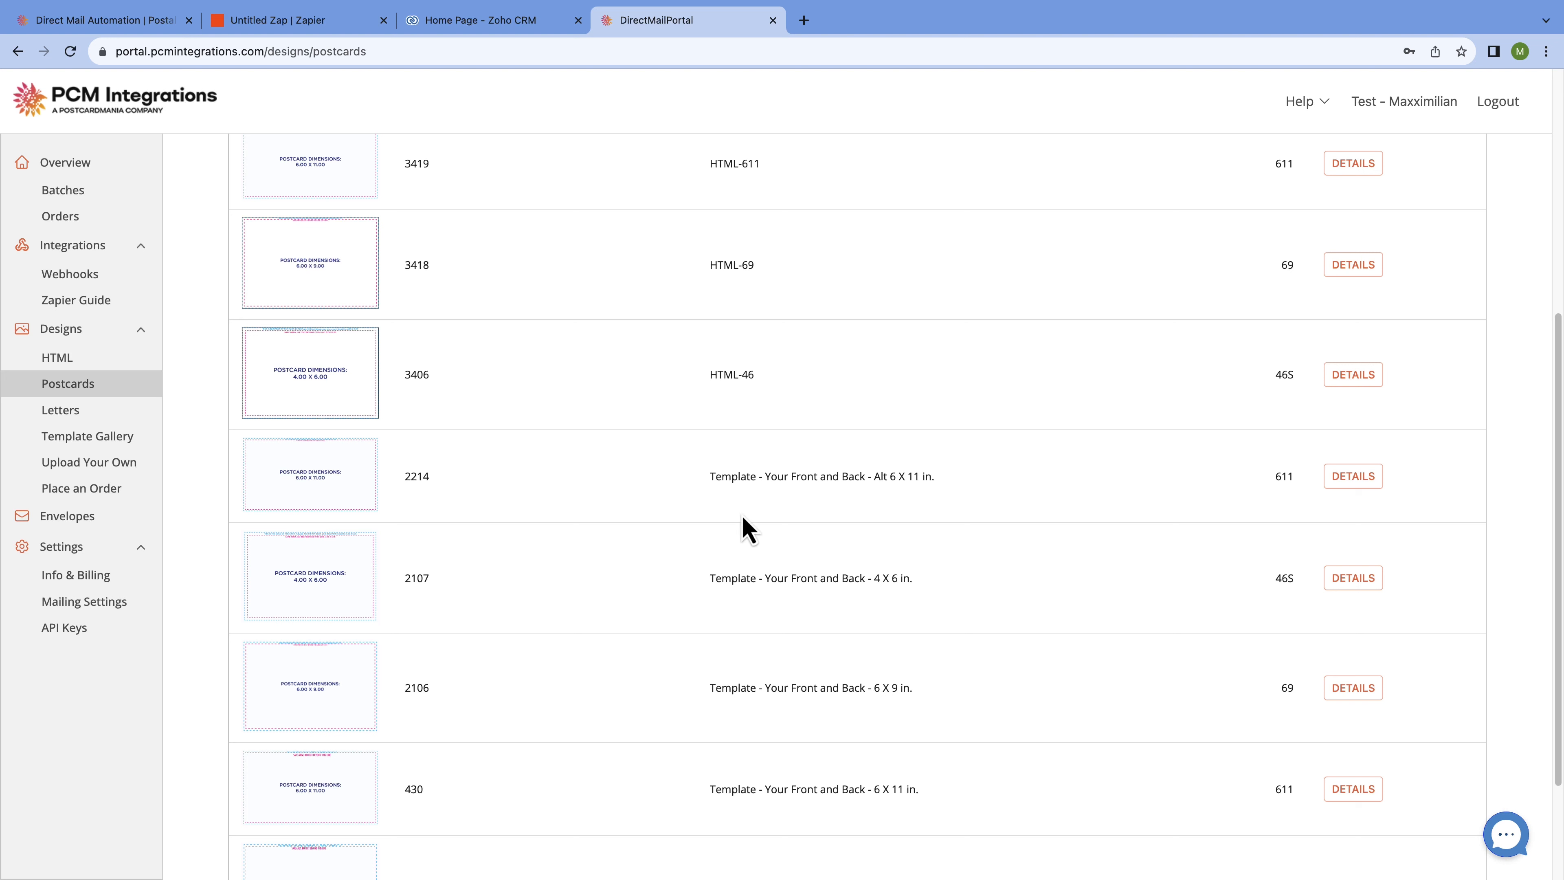
{"action": "left_click", "coordinate": [1353, 476]}
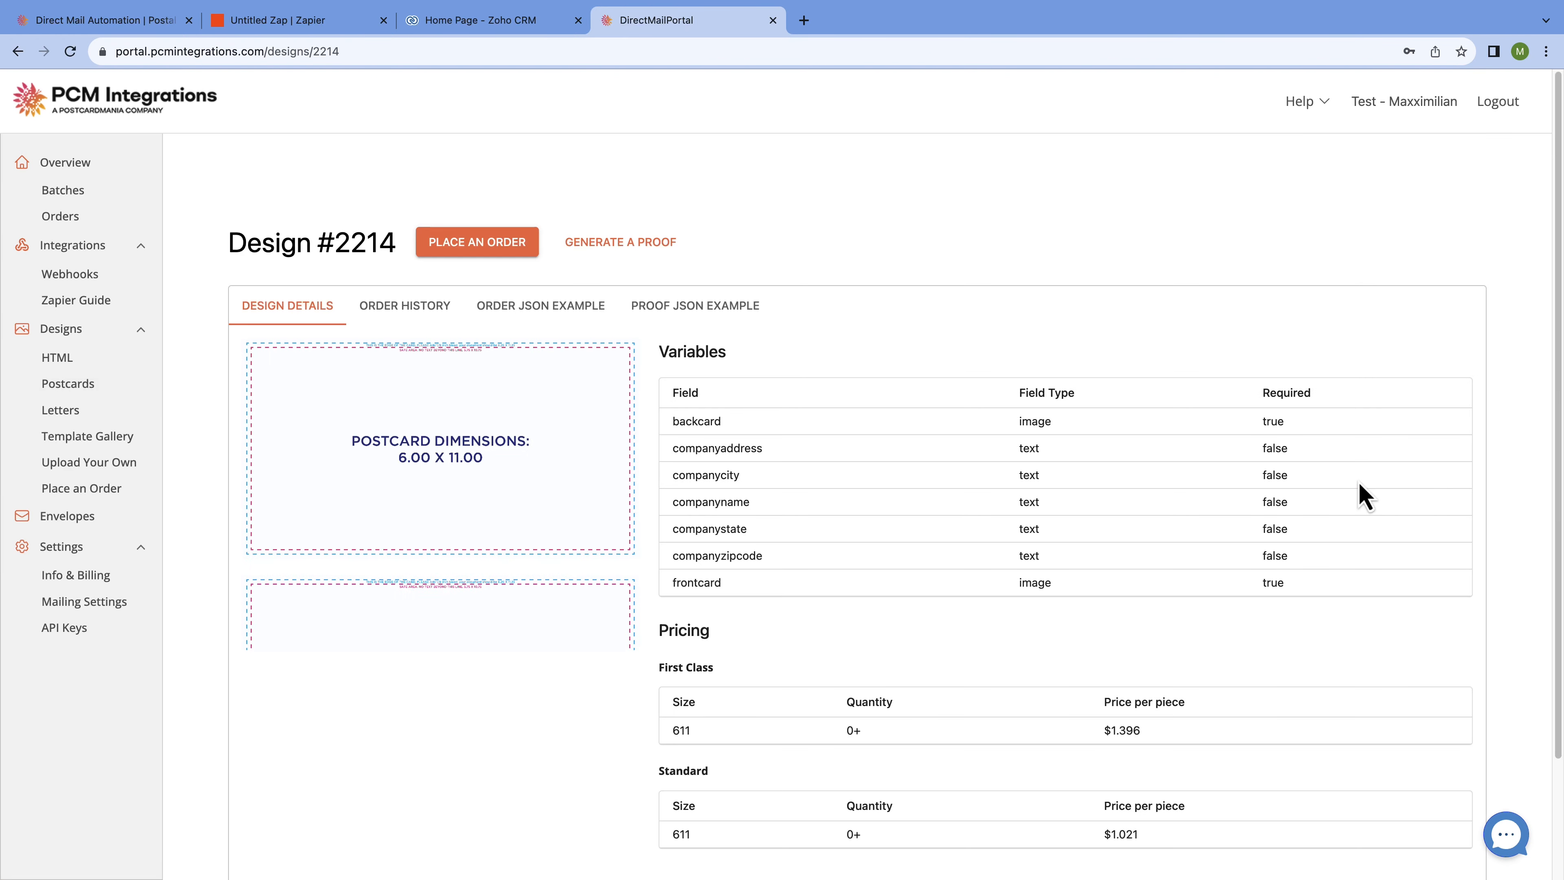
{"action": "scroll", "coordinate": [1509, 487], "scroll_direction": "down", "scroll_amount": 1}
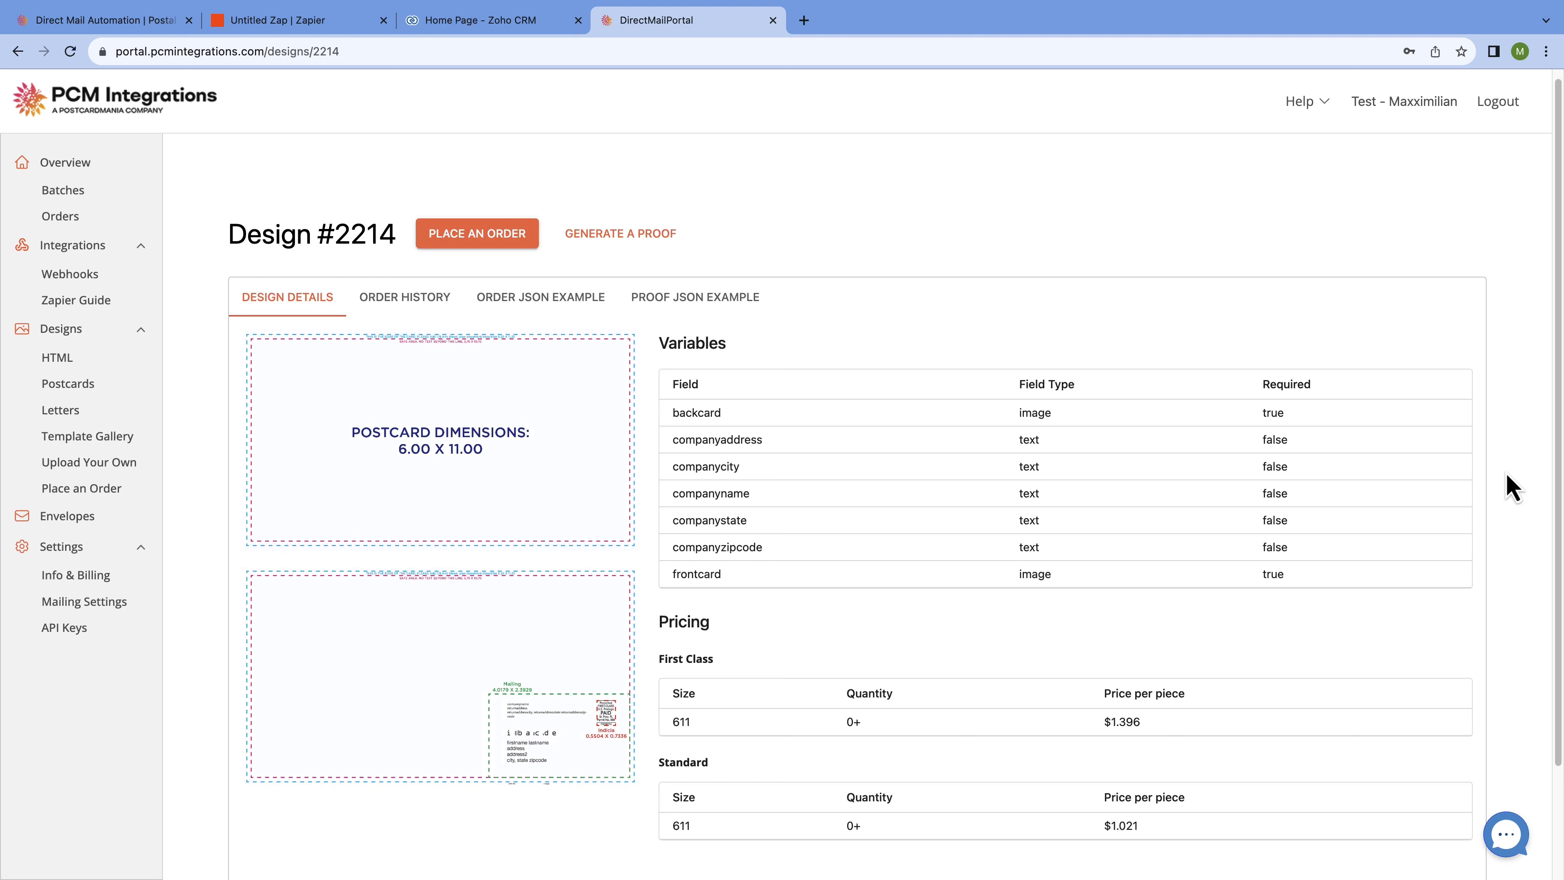
{"action": "scroll", "coordinate": [1512, 488], "scroll_direction": "down", "scroll_amount": 1}
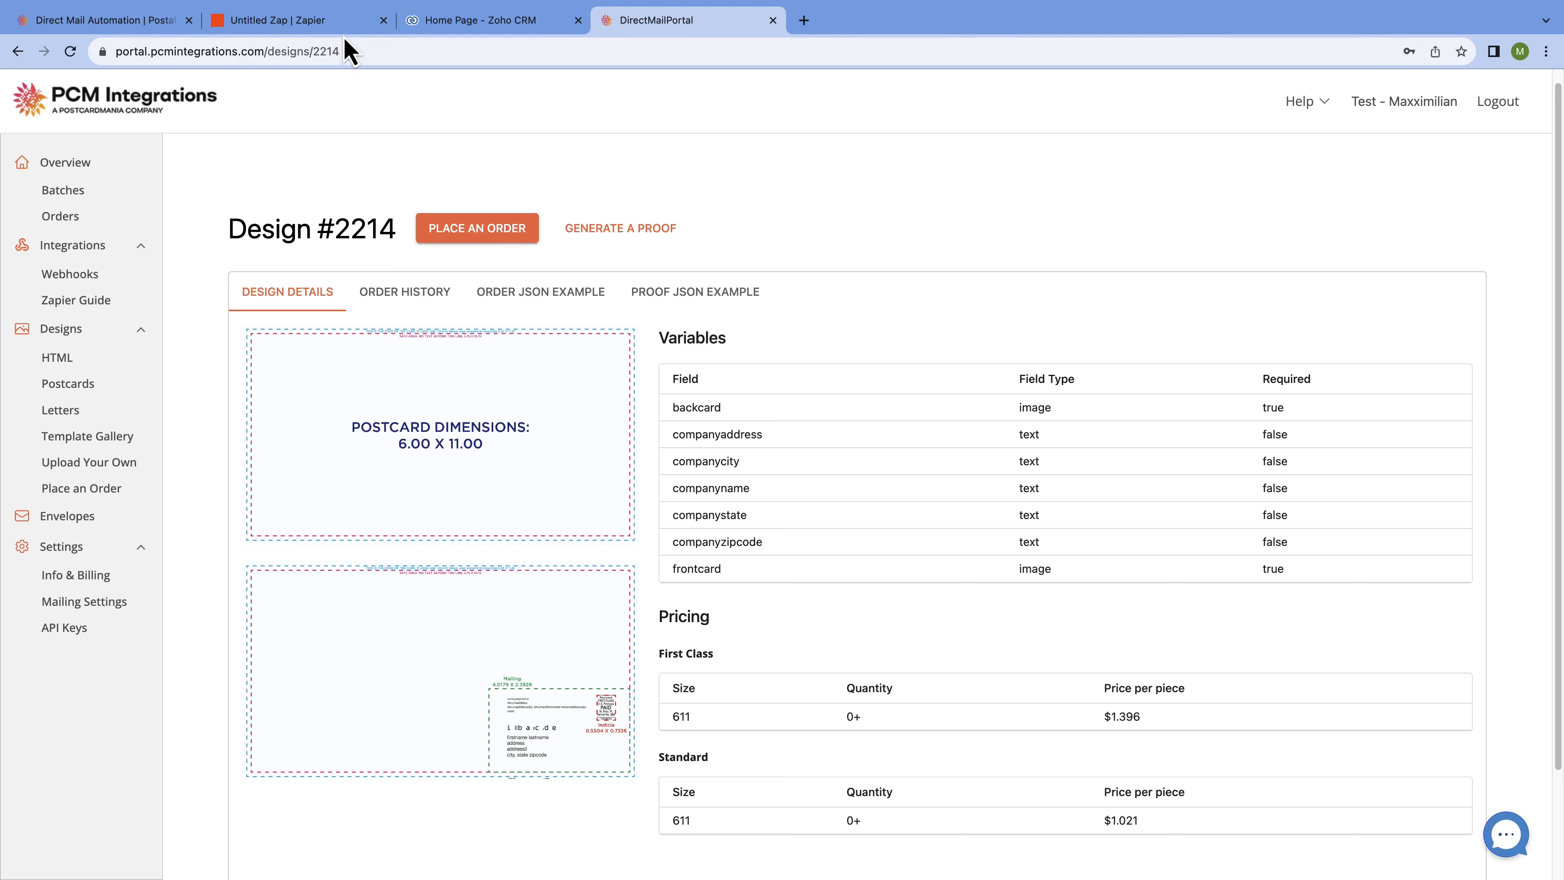
{"action": "left_click", "coordinate": [352, 27]}
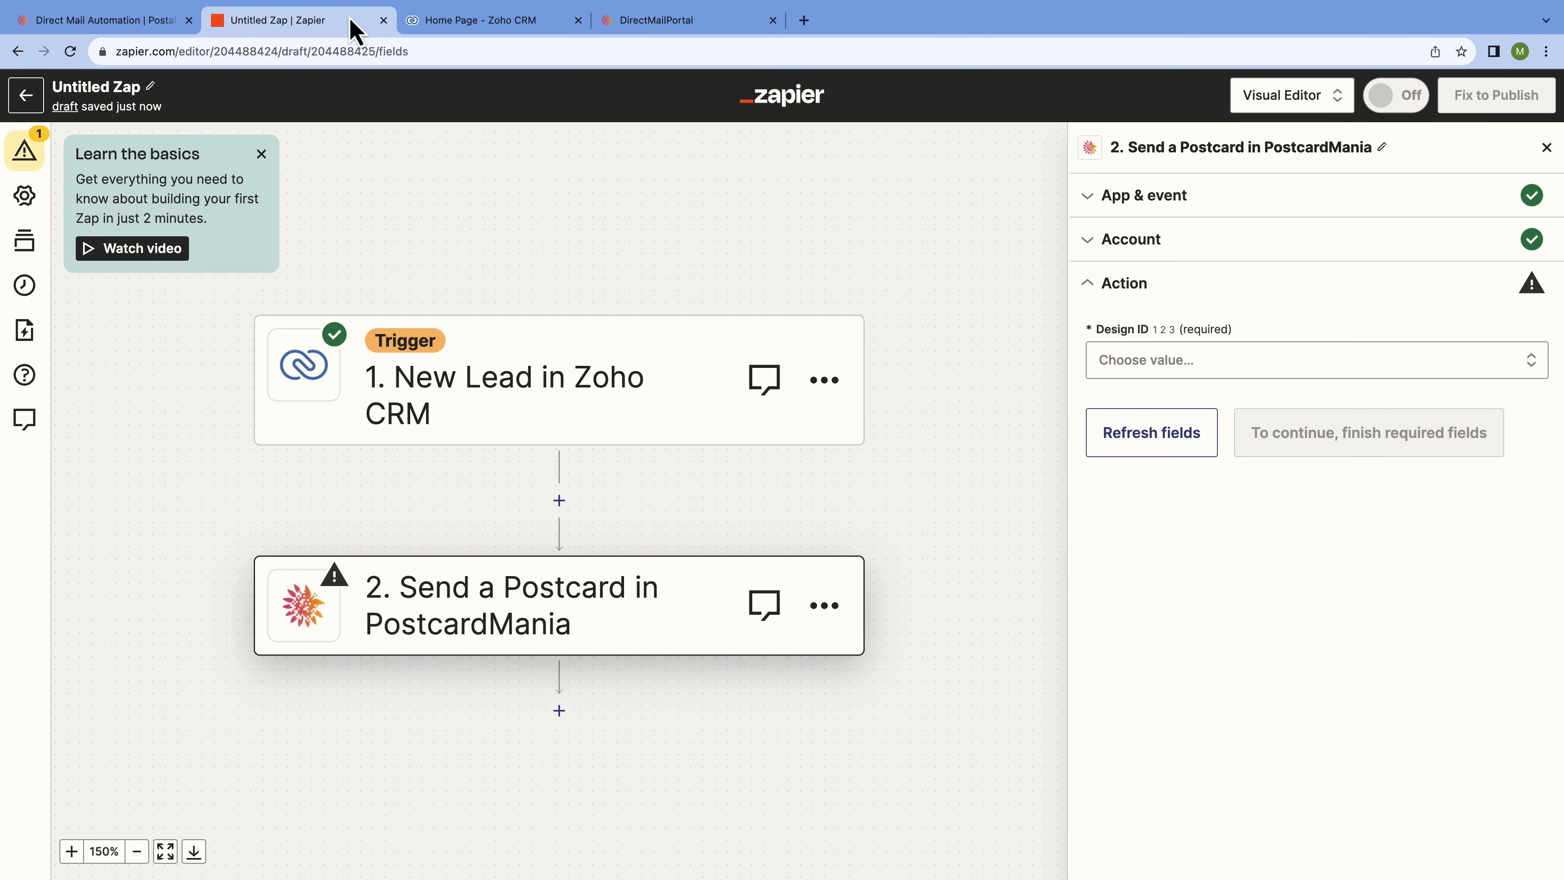
Choose the 'Template - Your Front and Back - Alt 6 X 11 in.' design and FirstClass mail class.
{"action": "left_click", "coordinate": [1345, 368]}
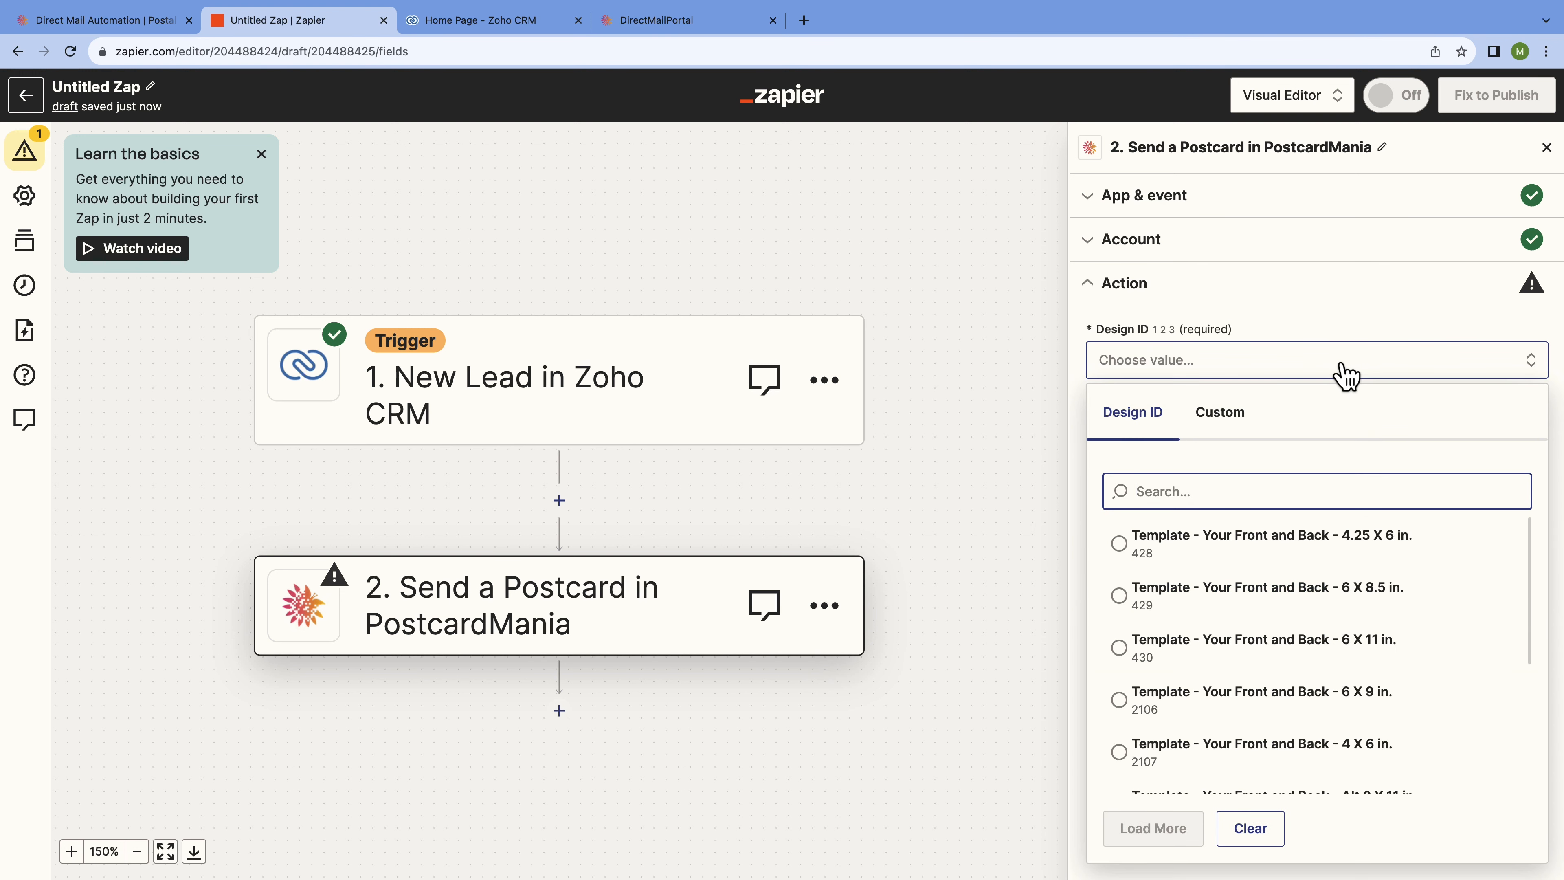
{"action": "scroll", "coordinate": [1328, 681], "scroll_direction": "down", "scroll_amount": 3}
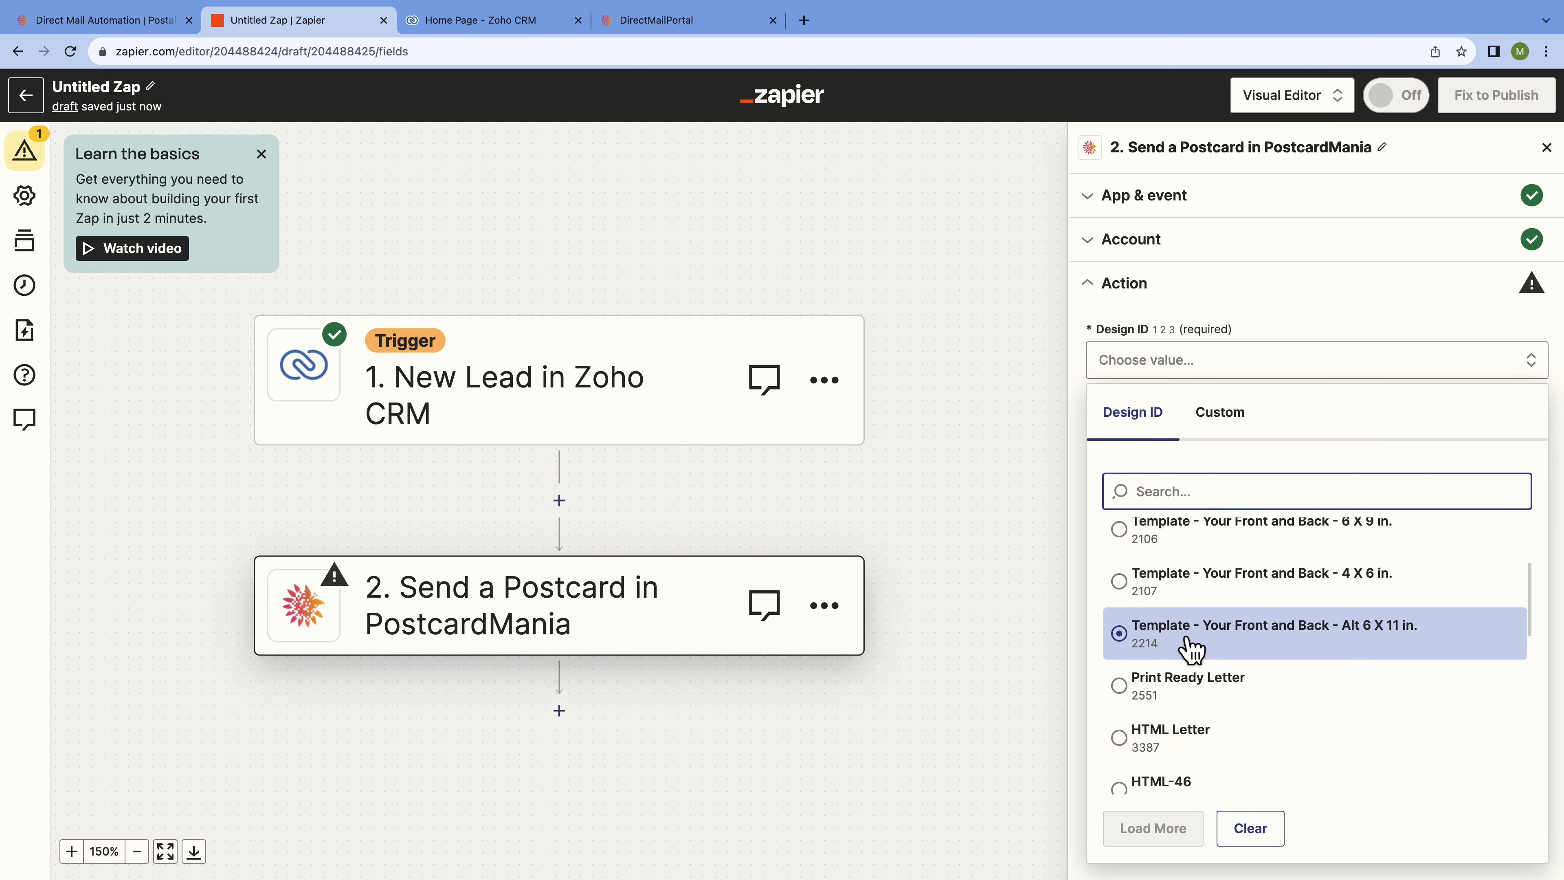
{"action": "left_click", "coordinate": [1191, 648]}
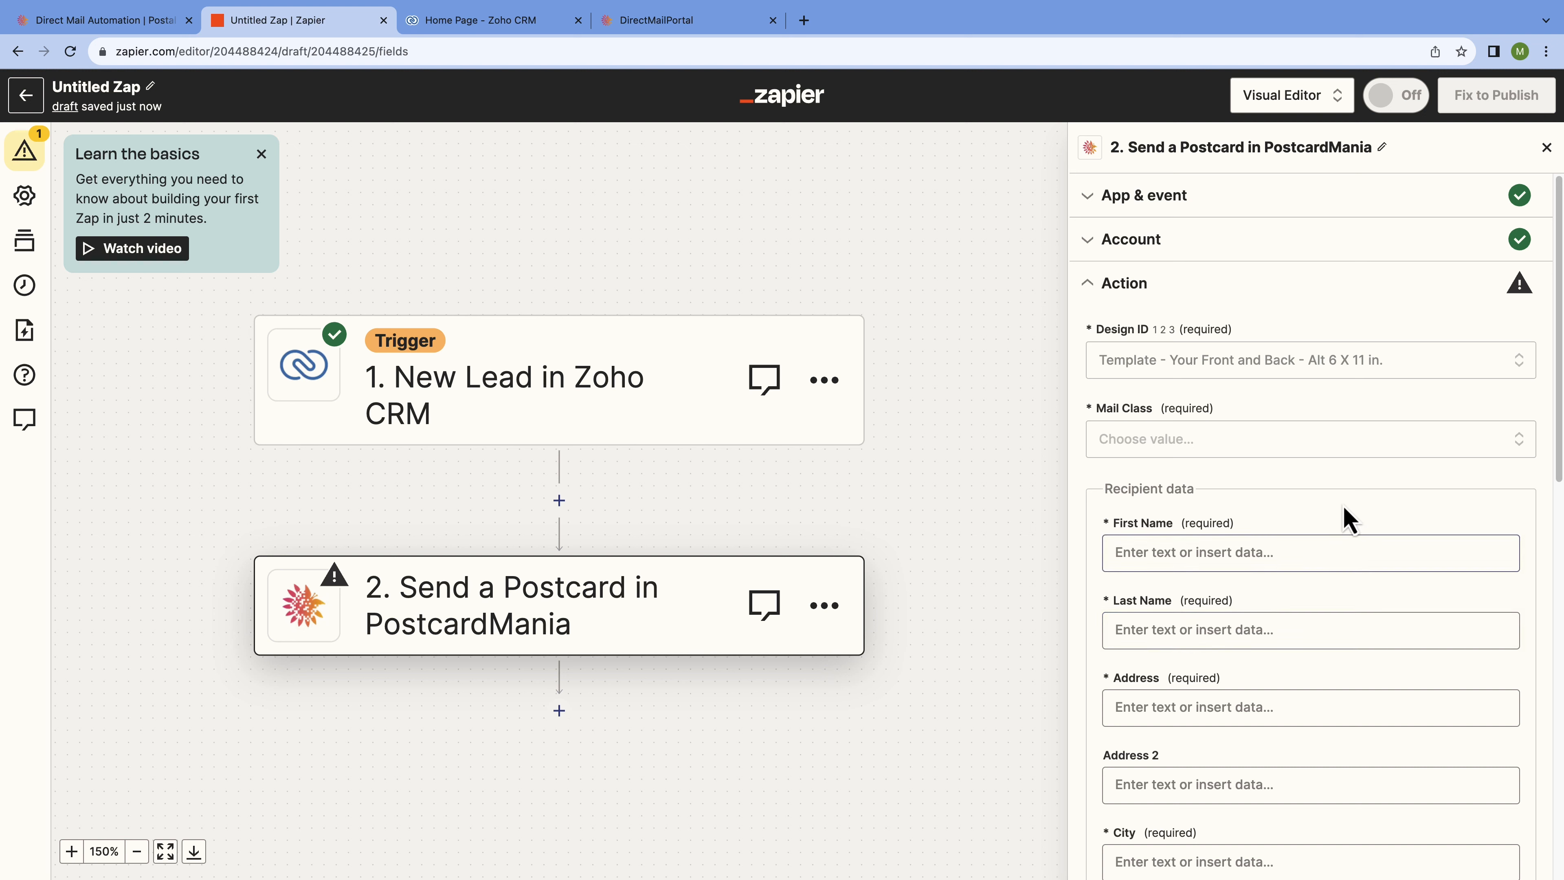
{"action": "left_click", "coordinate": [1394, 445]}
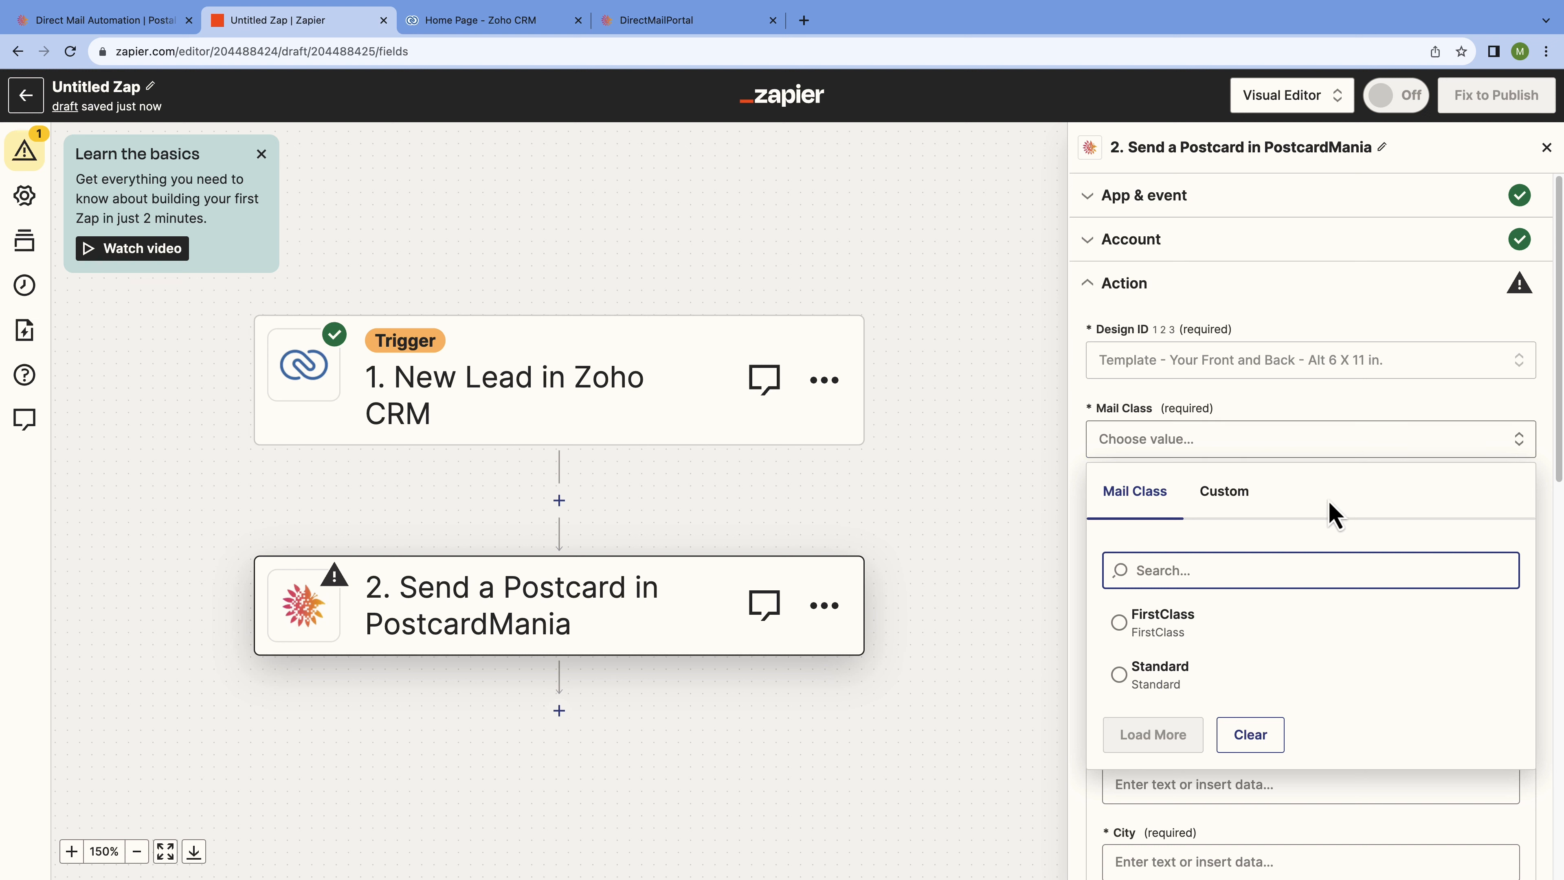
{"action": "left_click", "coordinate": [1296, 644]}
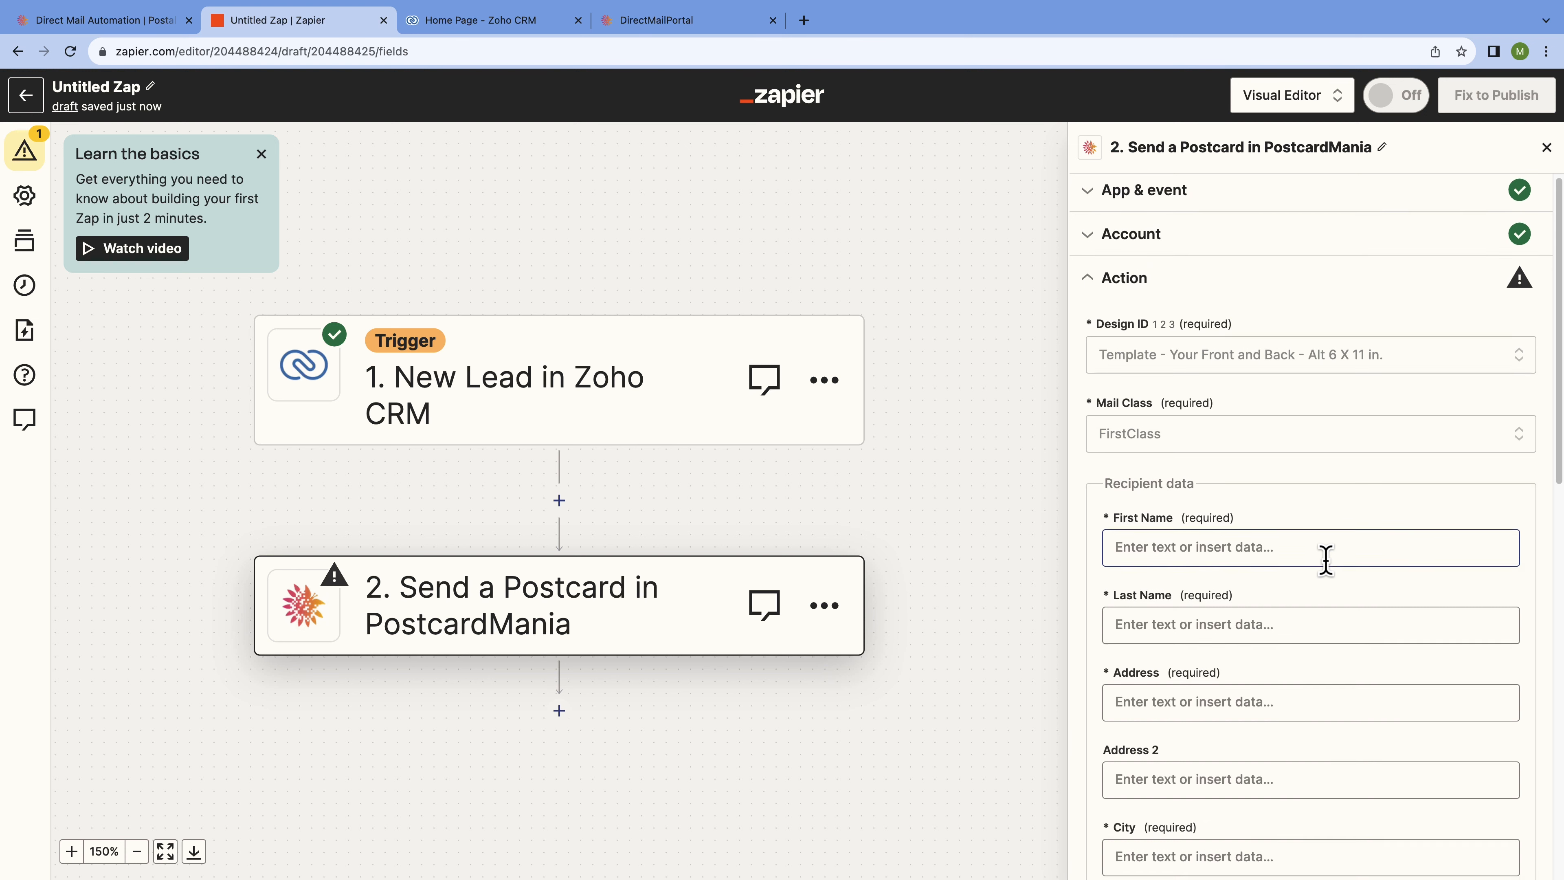
Map the Zoho lead's First Name and Last Name into the postcard recipient's name fields.
{"action": "scroll", "coordinate": [1325, 559], "scroll_direction": "down", "scroll_amount": 3}
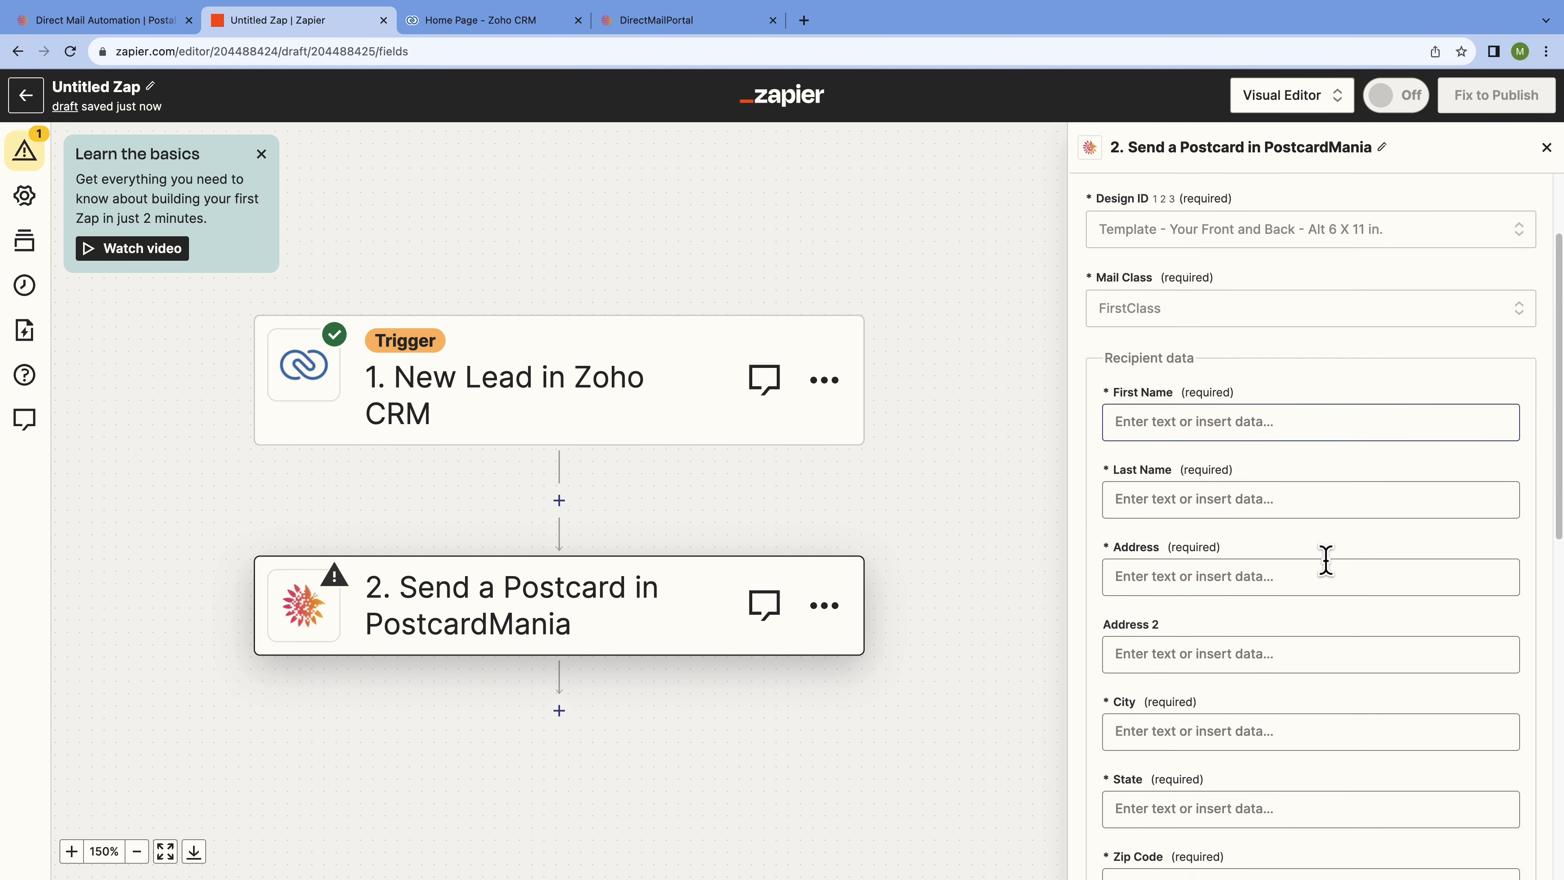
{"action": "left_click", "coordinate": [1334, 425]}
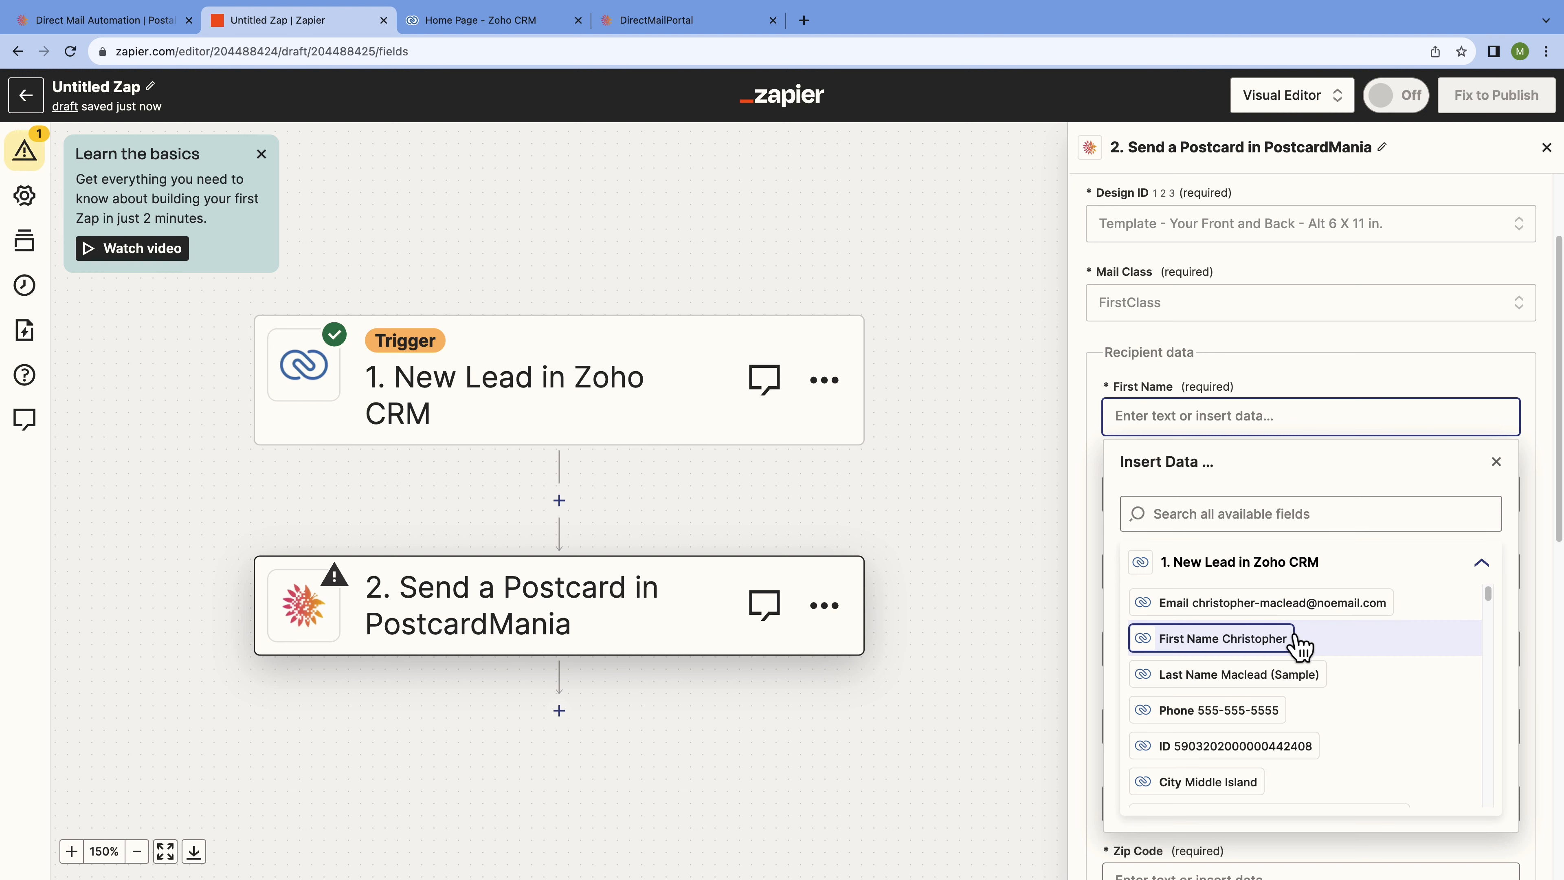
{"action": "left_click", "coordinate": [1307, 646]}
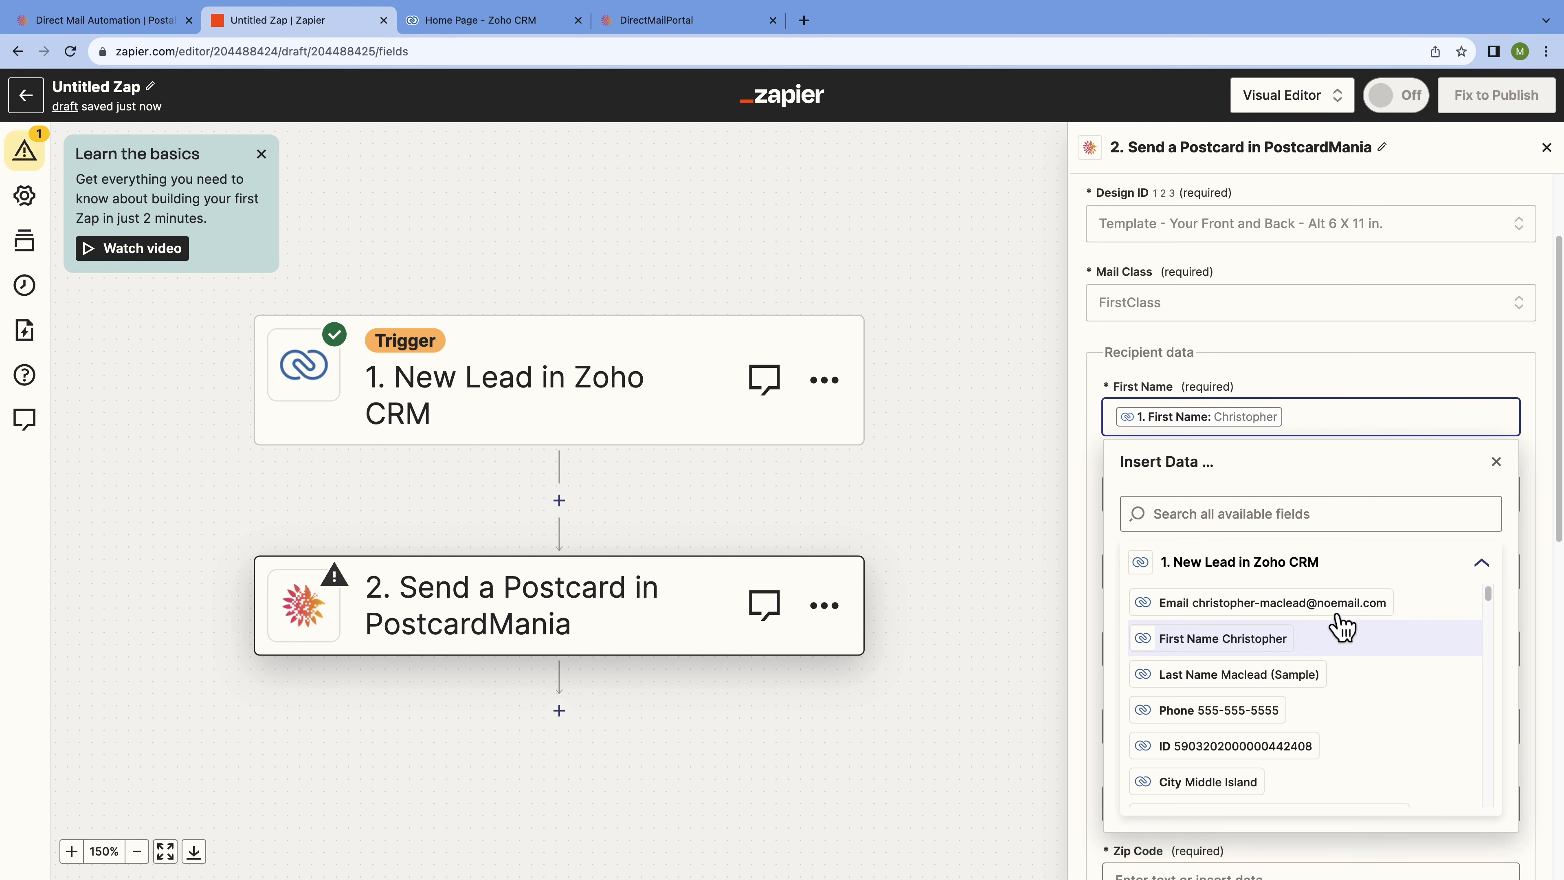
{"action": "left_click", "coordinate": [1497, 463]}
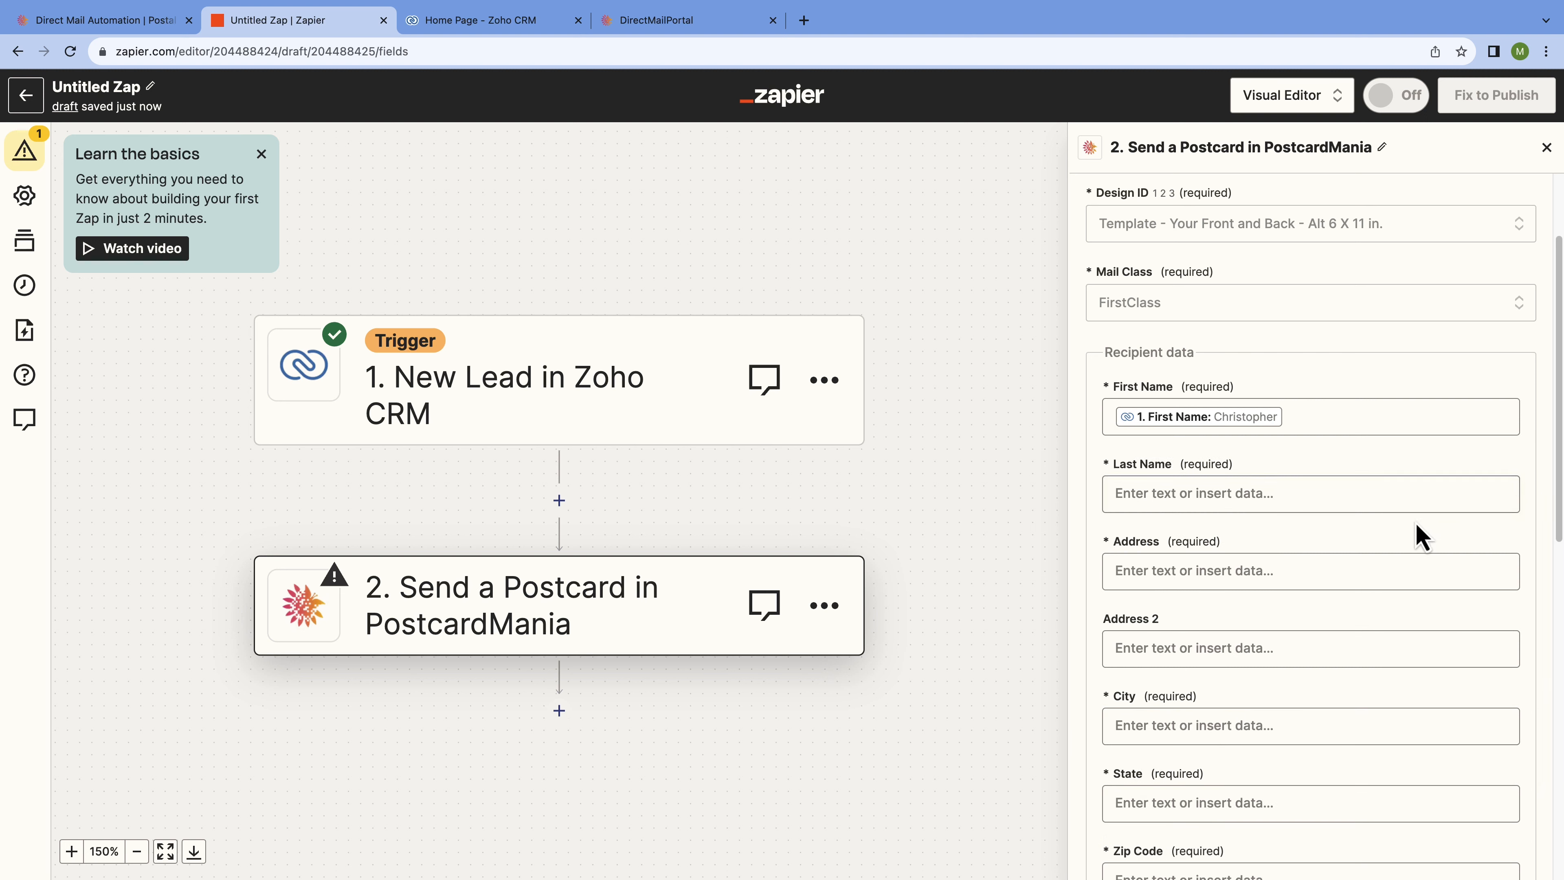
{"action": "left_click", "coordinate": [1412, 501]}
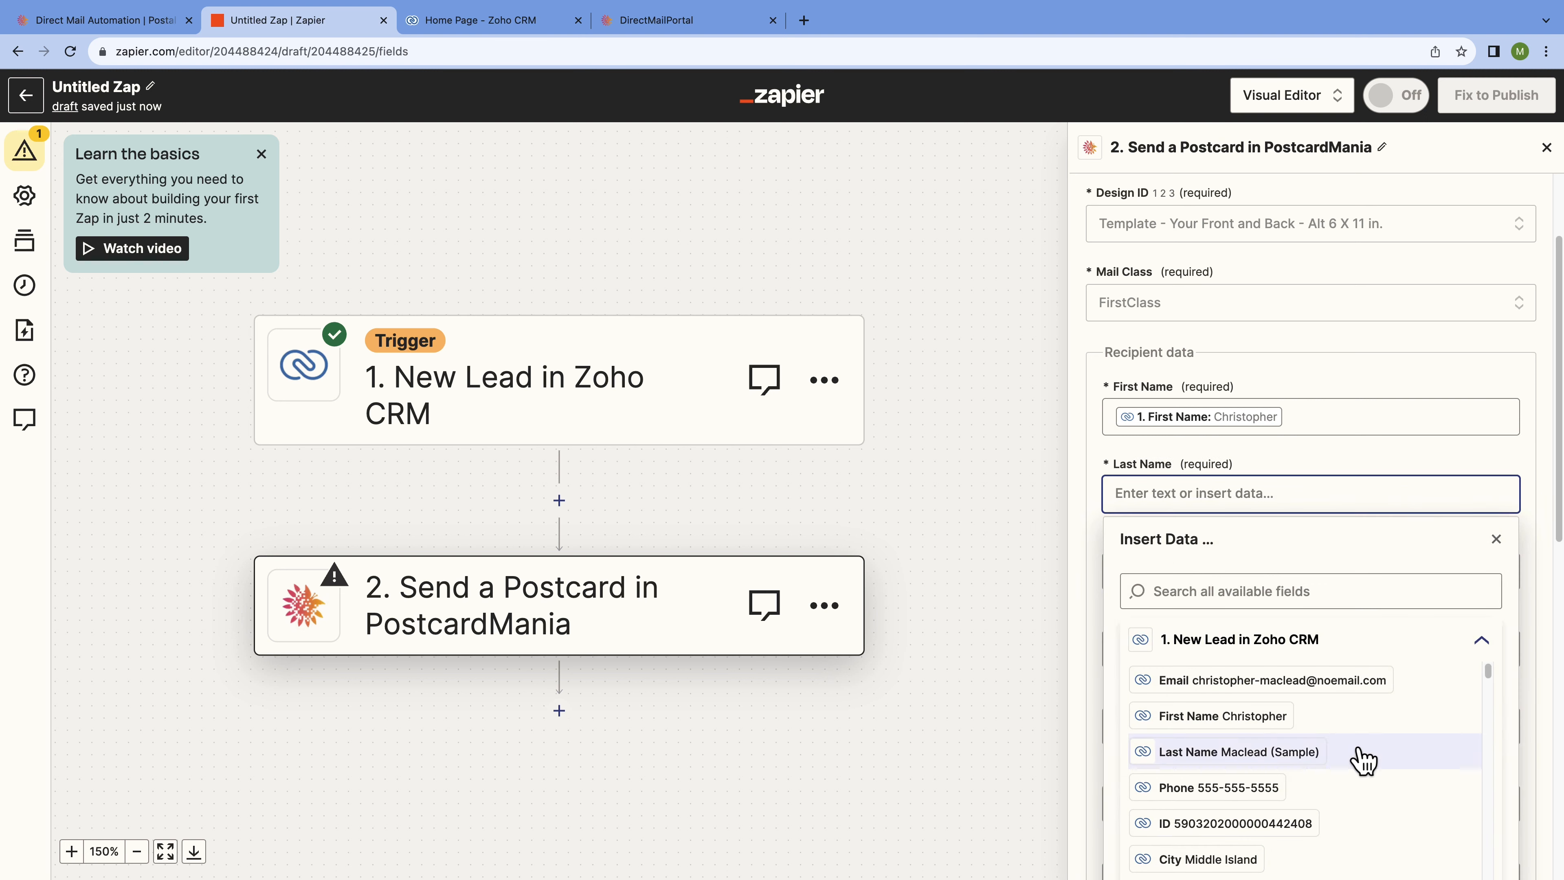
{"action": "left_click", "coordinate": [1364, 763]}
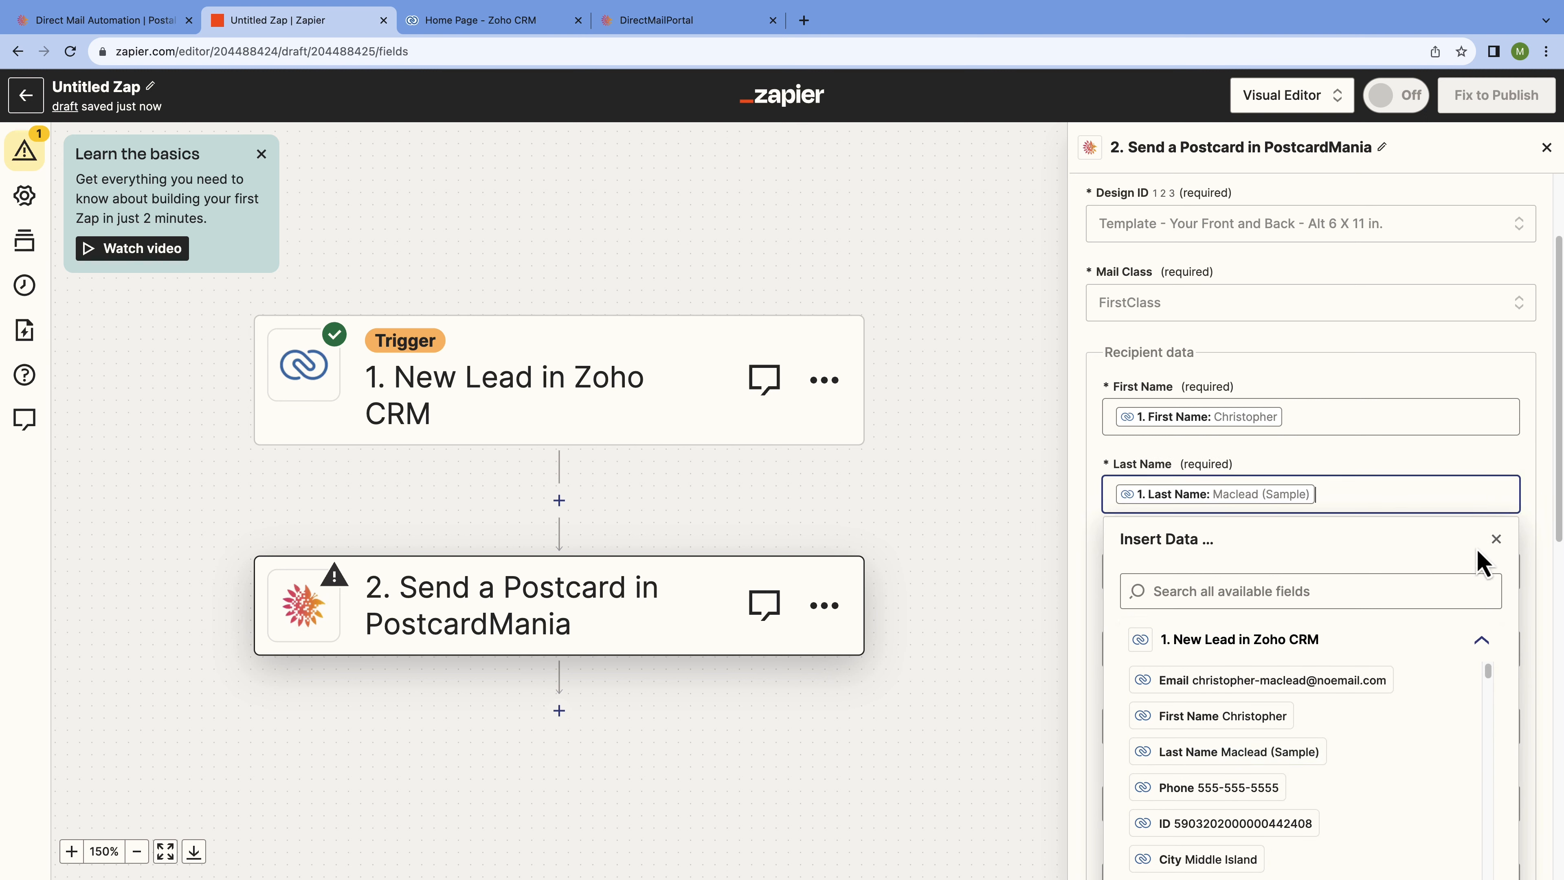
{"action": "left_click", "coordinate": [1498, 542]}
Map the lead's Street into Address and the lead's City into City.
{"action": "left_click", "coordinate": [1348, 582]}
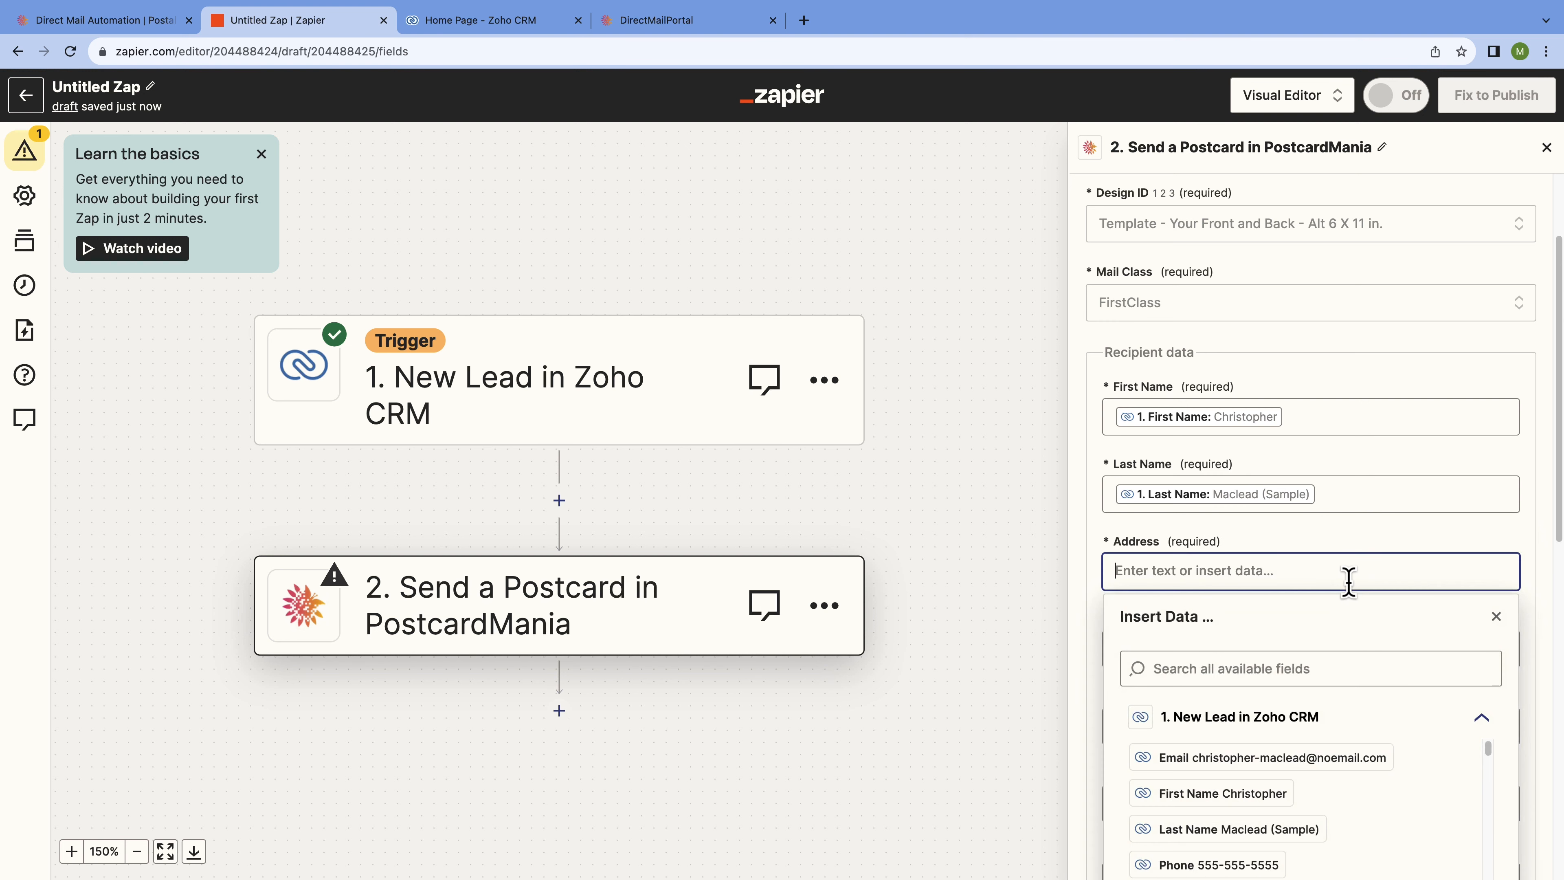
{"action": "scroll", "coordinate": [1324, 737], "scroll_direction": "down", "scroll_amount": 5}
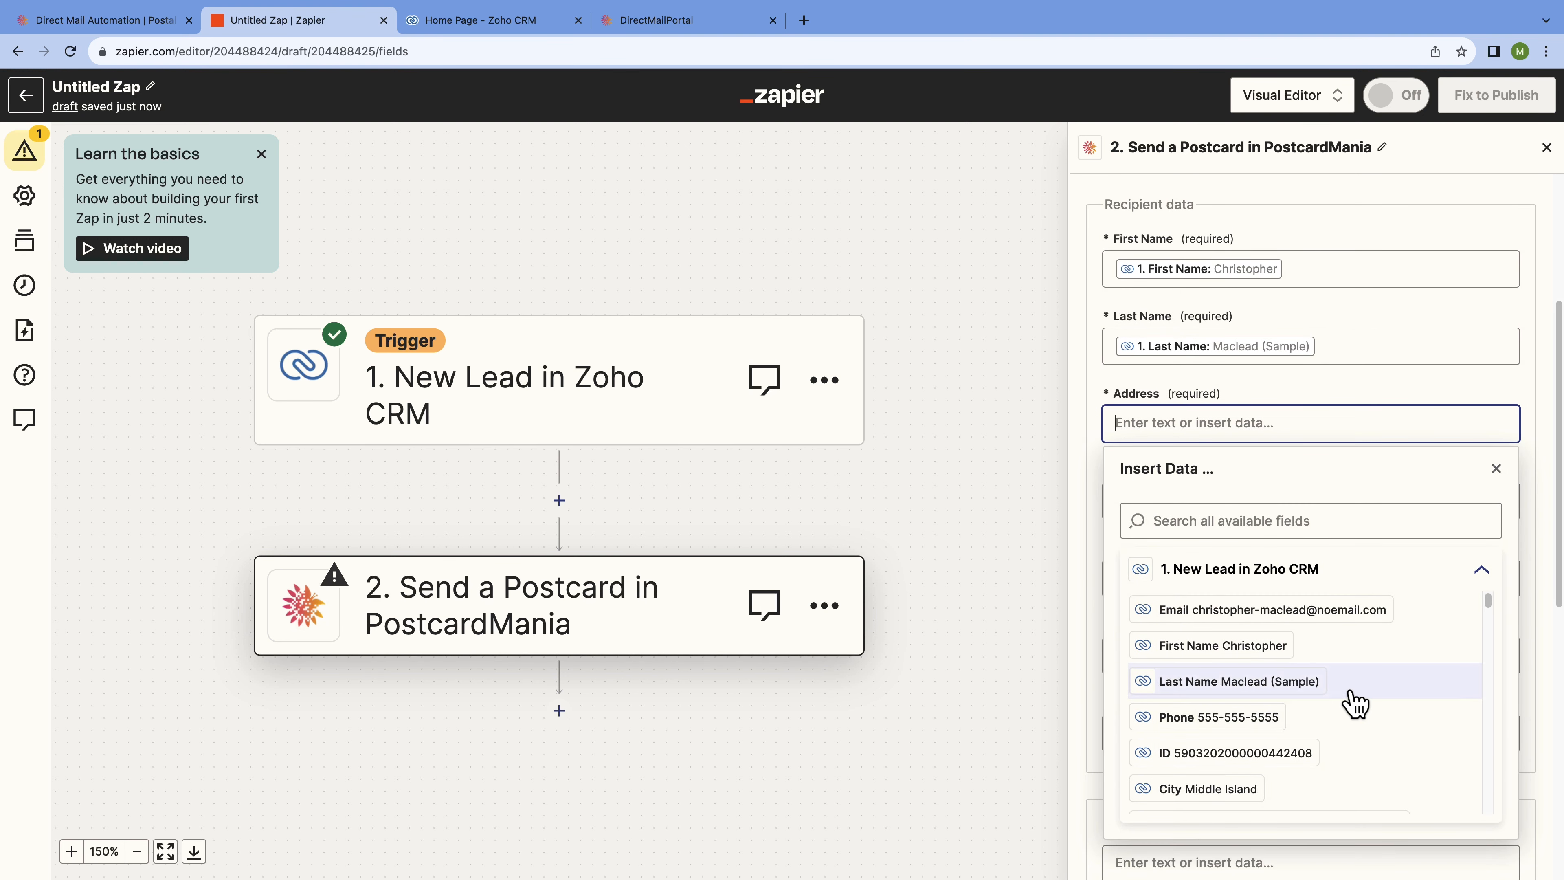
{"action": "scroll", "coordinate": [1355, 703], "scroll_direction": "down", "scroll_amount": 3}
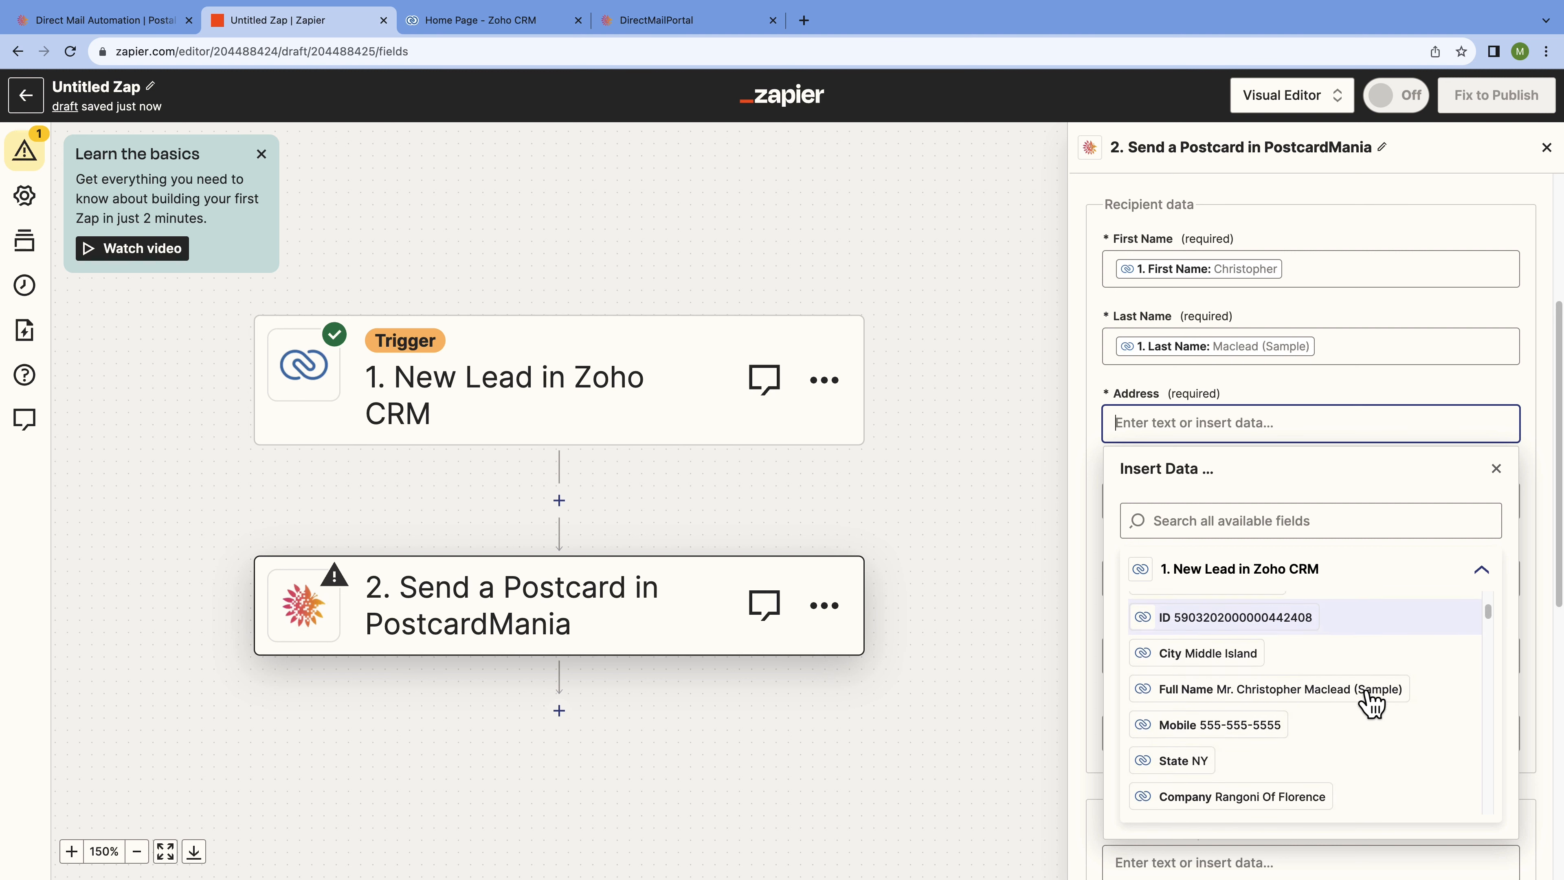
{"action": "scroll", "coordinate": [1372, 702], "scroll_direction": "down", "scroll_amount": 4}
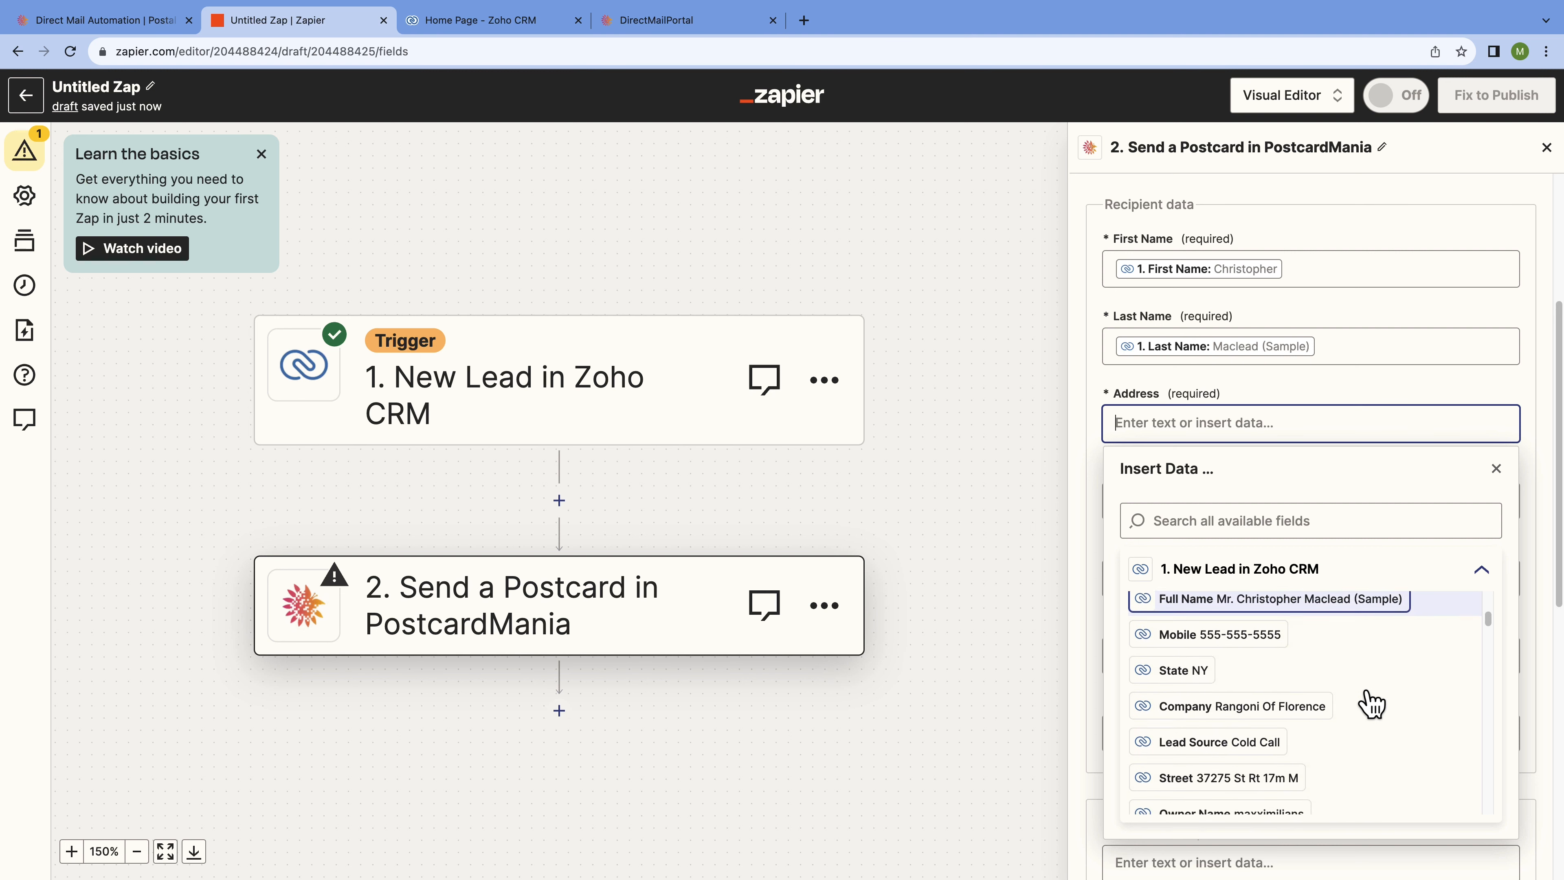
{"action": "left_click", "coordinate": [1310, 680]}
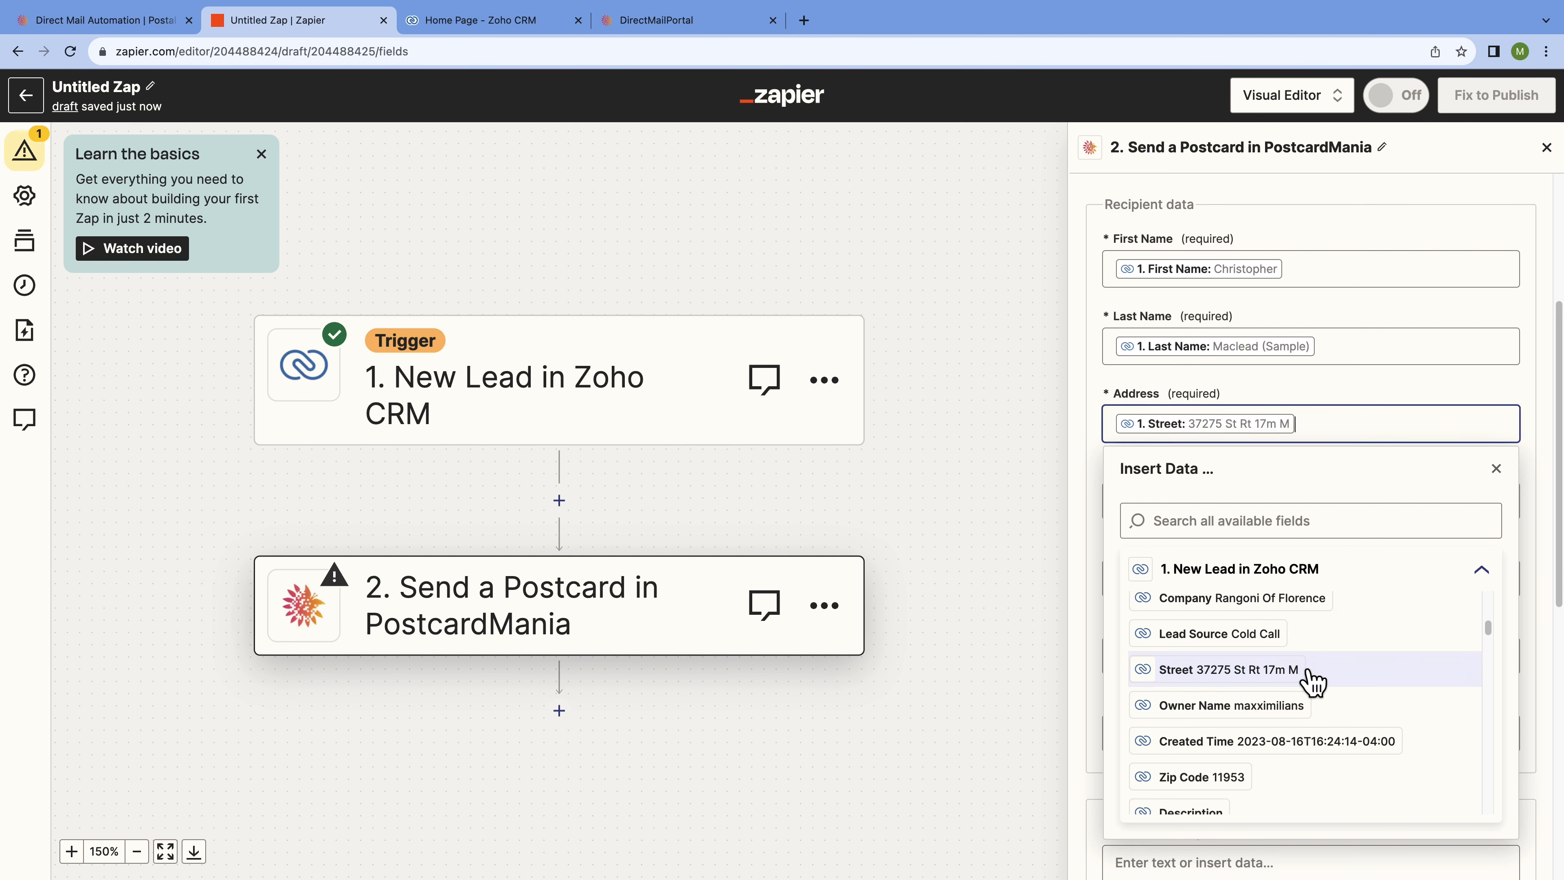
{"action": "left_click", "coordinate": [1497, 469]}
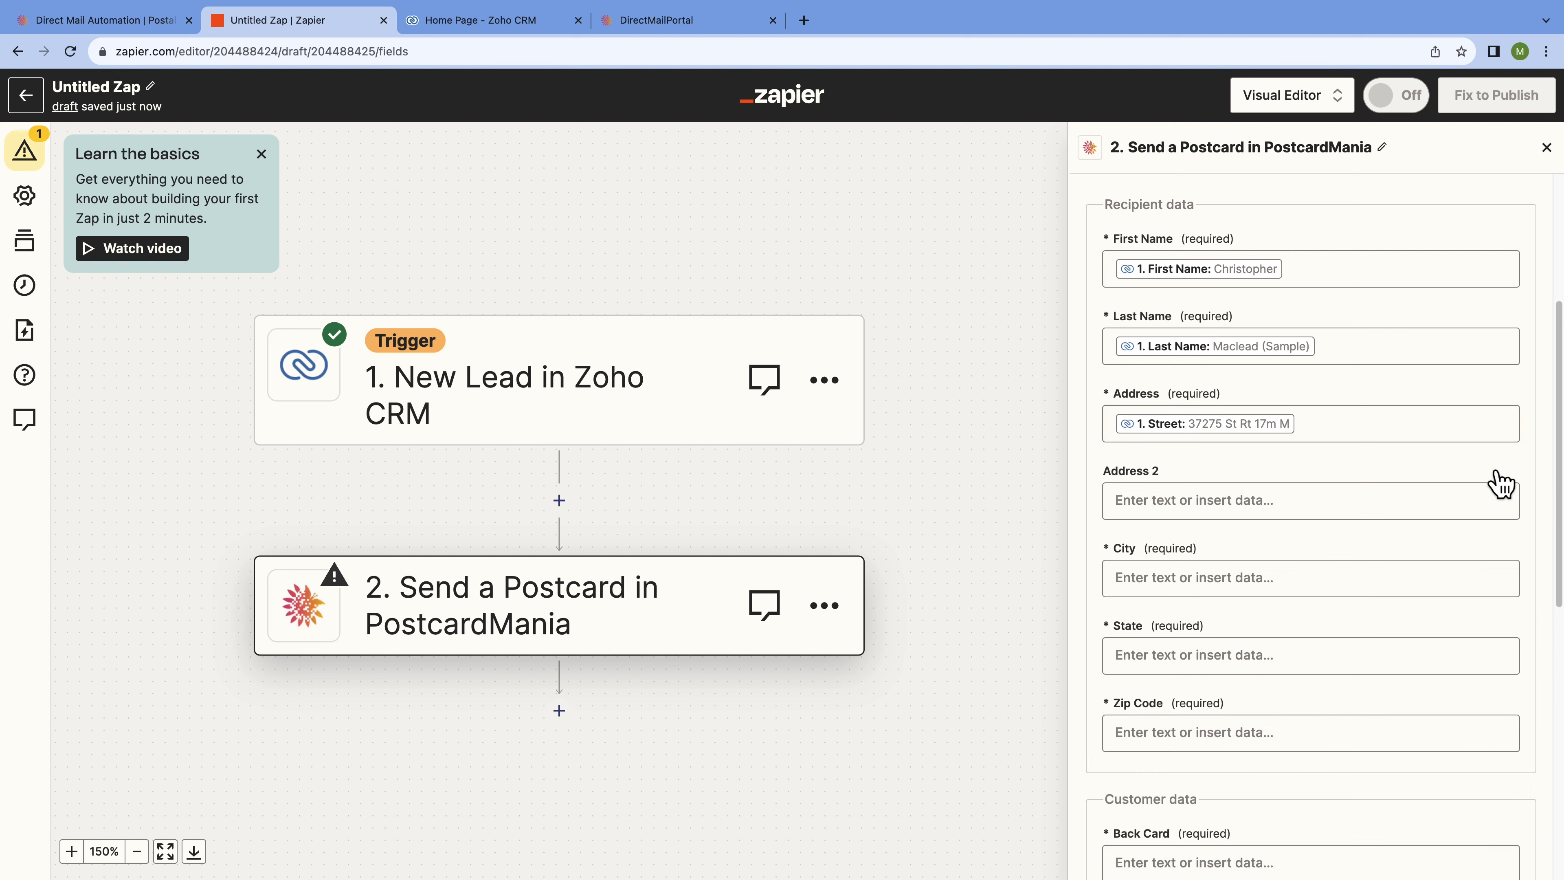
{"action": "left_click", "coordinate": [1307, 582]}
{"action": "scroll", "coordinate": [1324, 767], "scroll_direction": "down", "scroll_amount": 3}
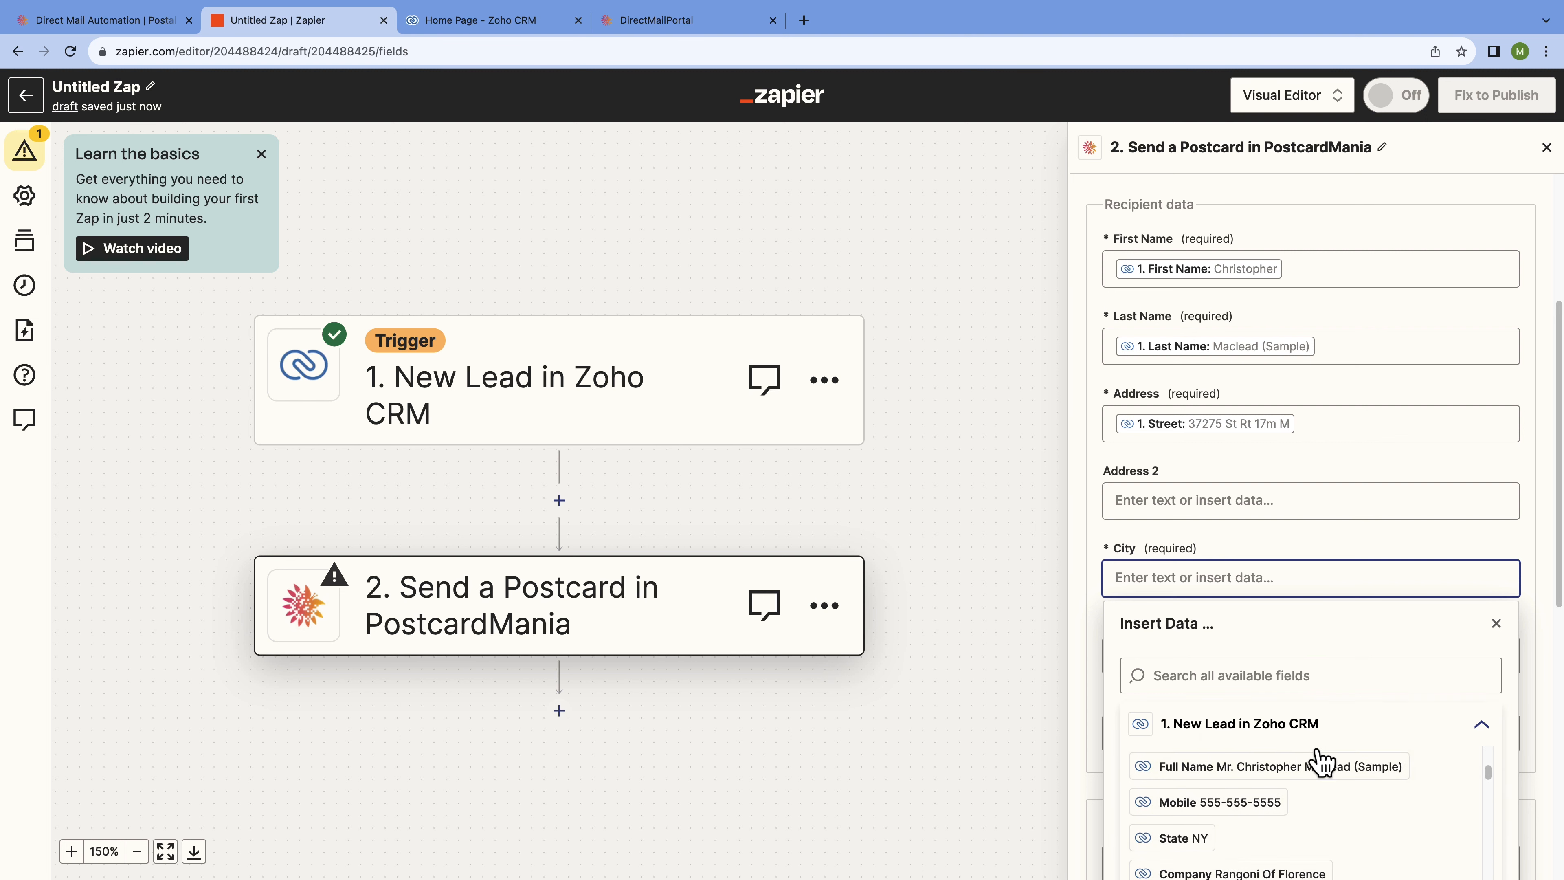
{"action": "scroll", "coordinate": [1327, 778], "scroll_direction": "up", "scroll_amount": 2}
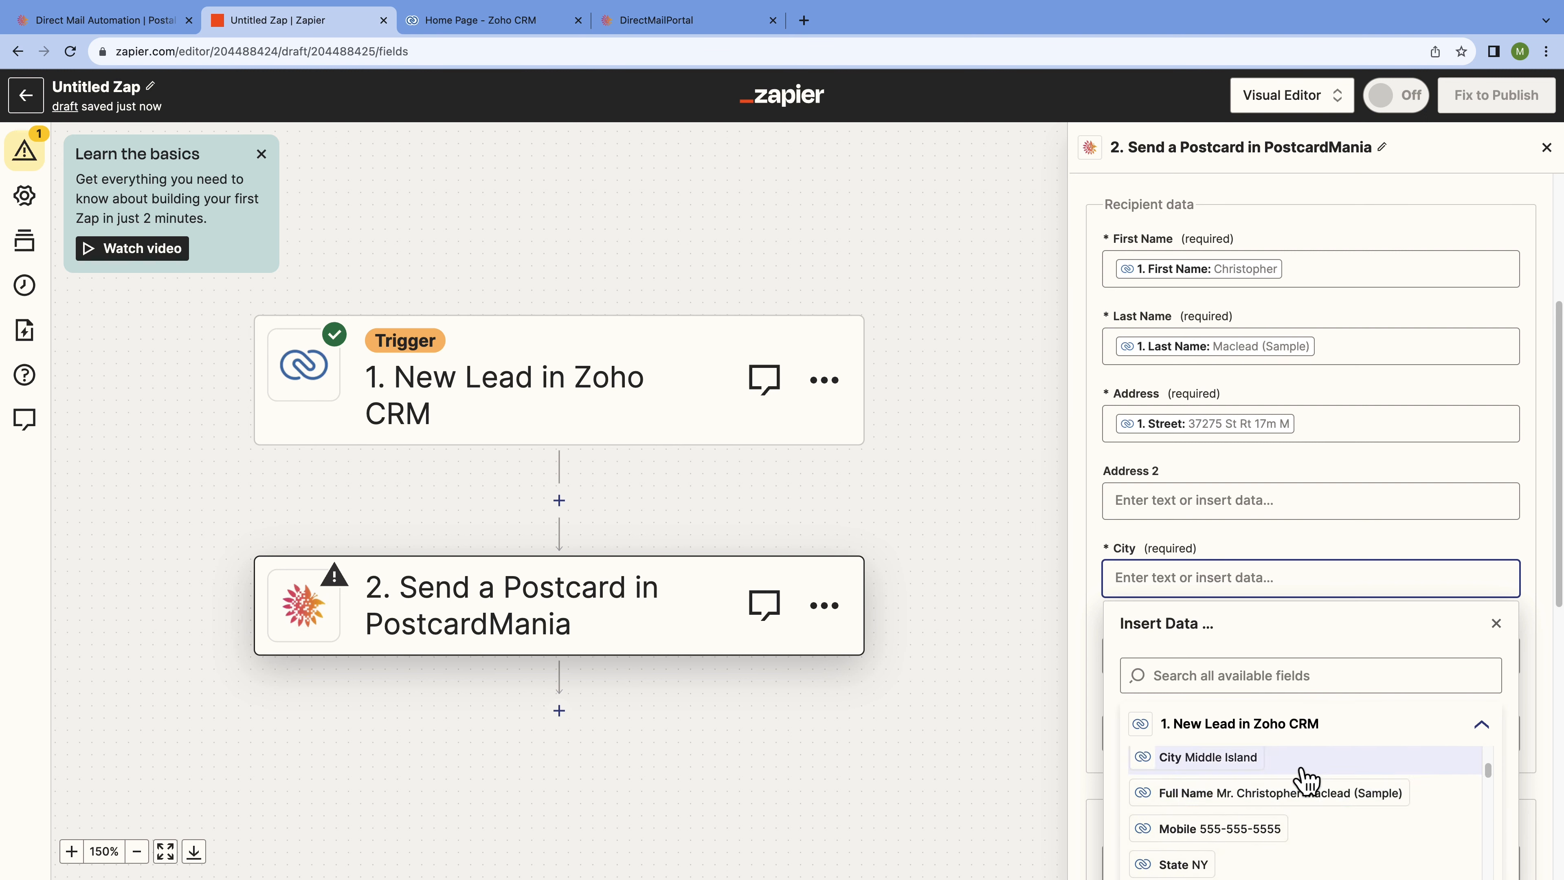
{"action": "left_click", "coordinate": [1288, 771]}
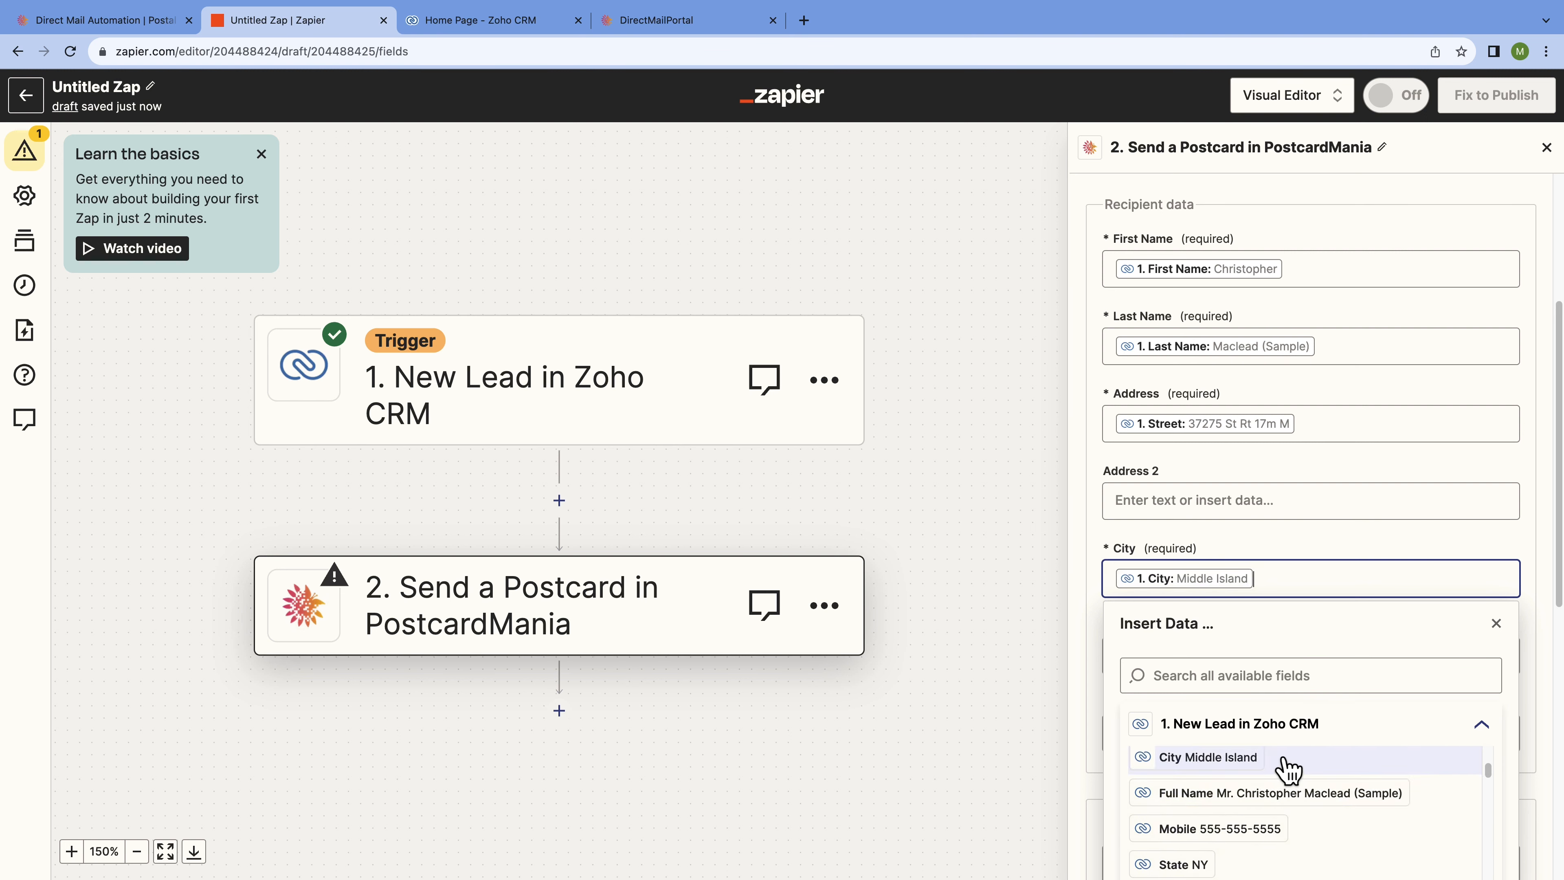
{"action": "left_click", "coordinate": [1498, 624]}
Map the lead's State and Zip Code into the recipient's State and Zip Code fields.
{"action": "scroll", "coordinate": [1524, 623], "scroll_direction": "down", "scroll_amount": 3}
{"action": "left_click", "coordinate": [1316, 502]}
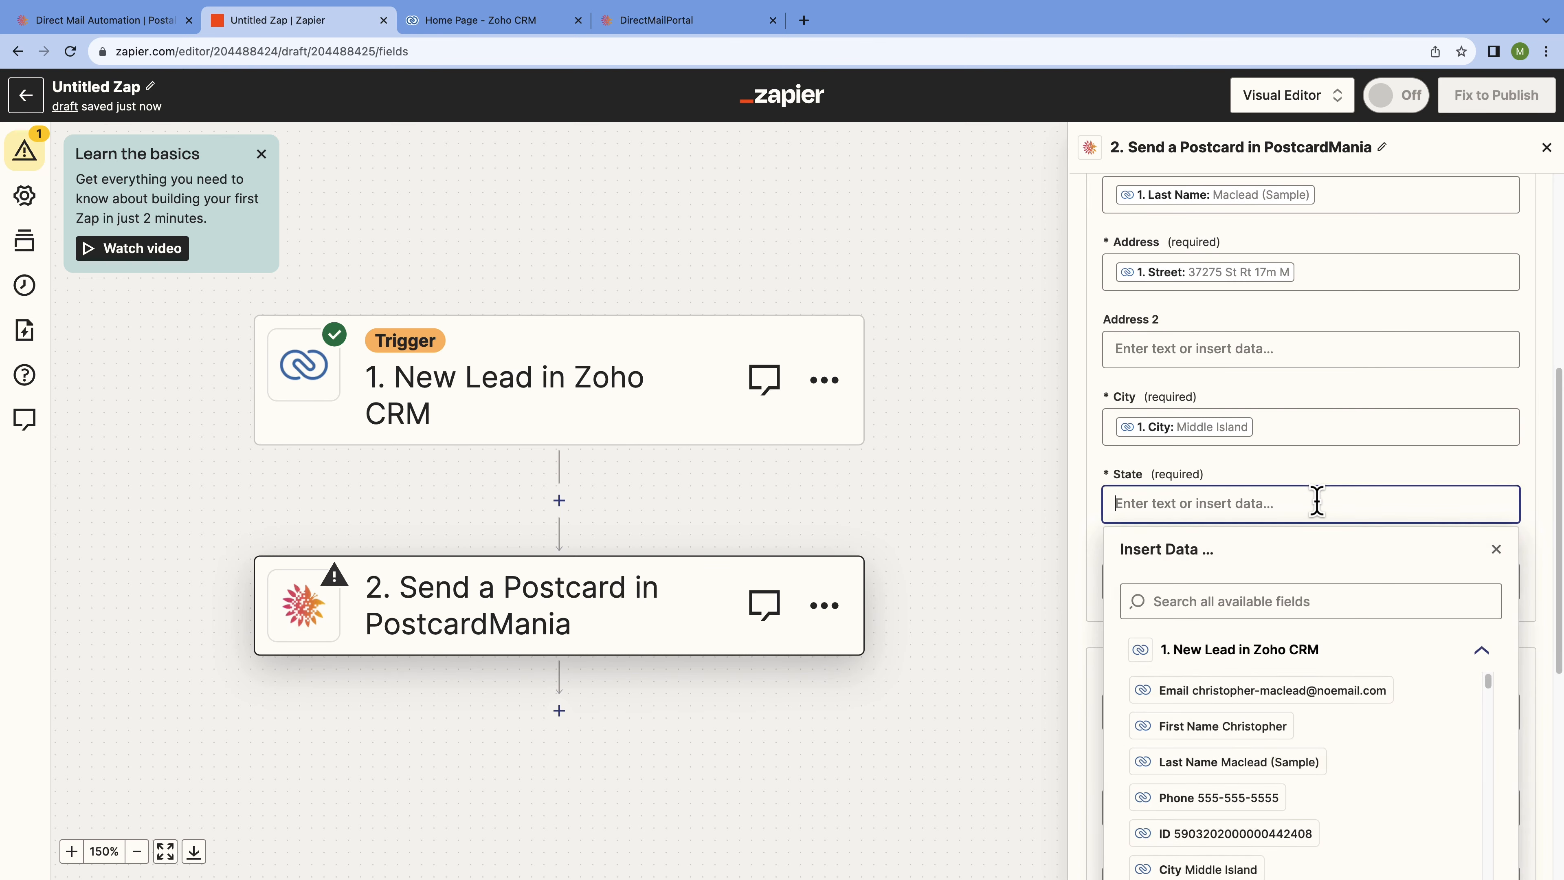
{"action": "scroll", "coordinate": [1321, 709], "scroll_direction": "down", "scroll_amount": 4}
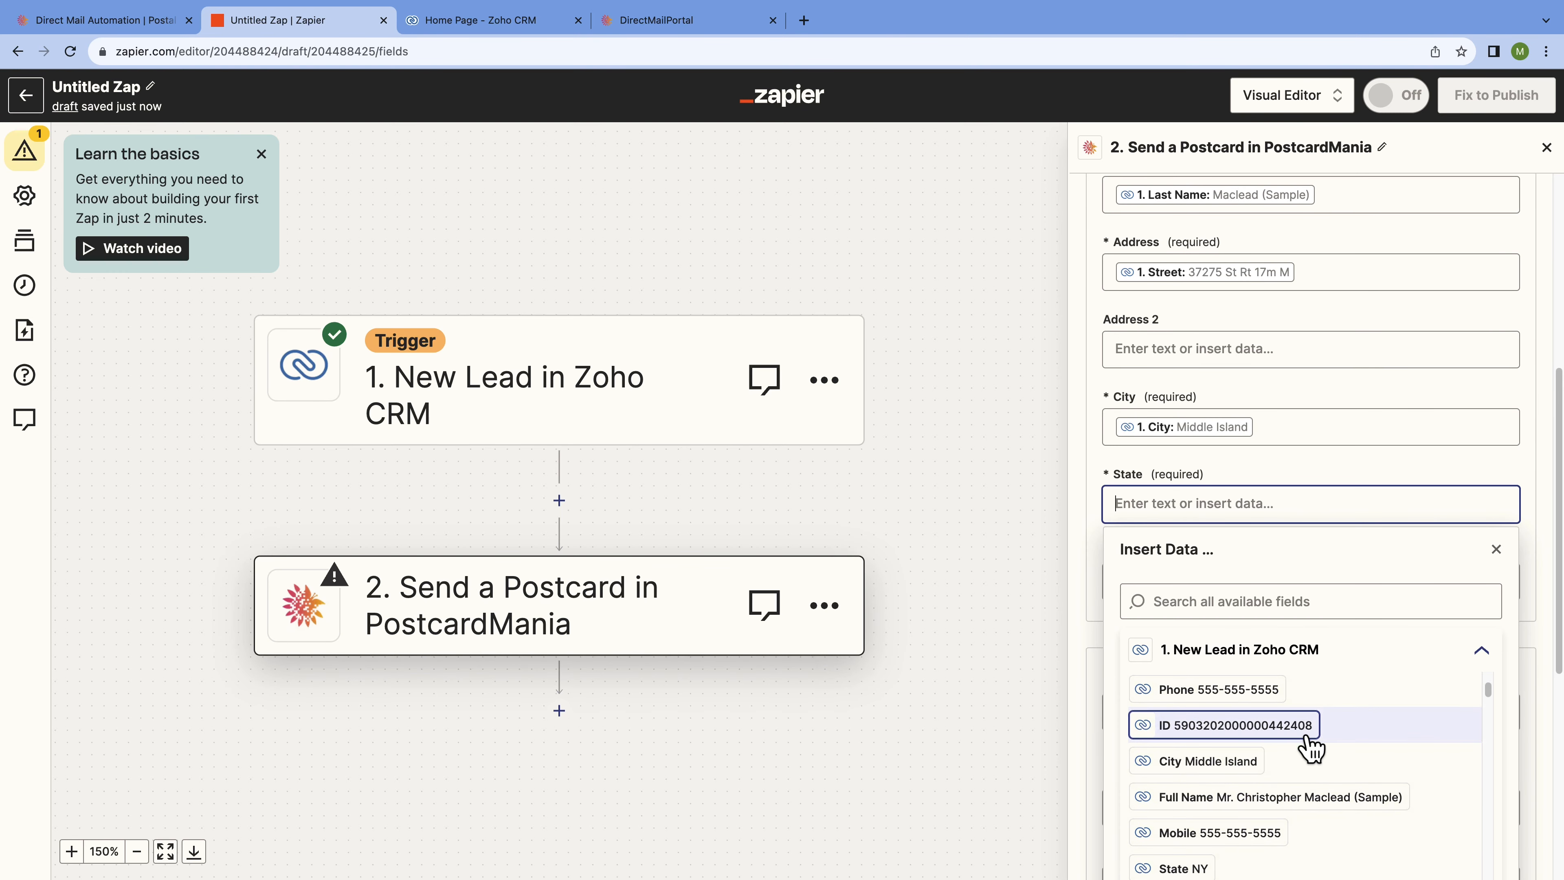
{"action": "left_click", "coordinate": [1241, 813]}
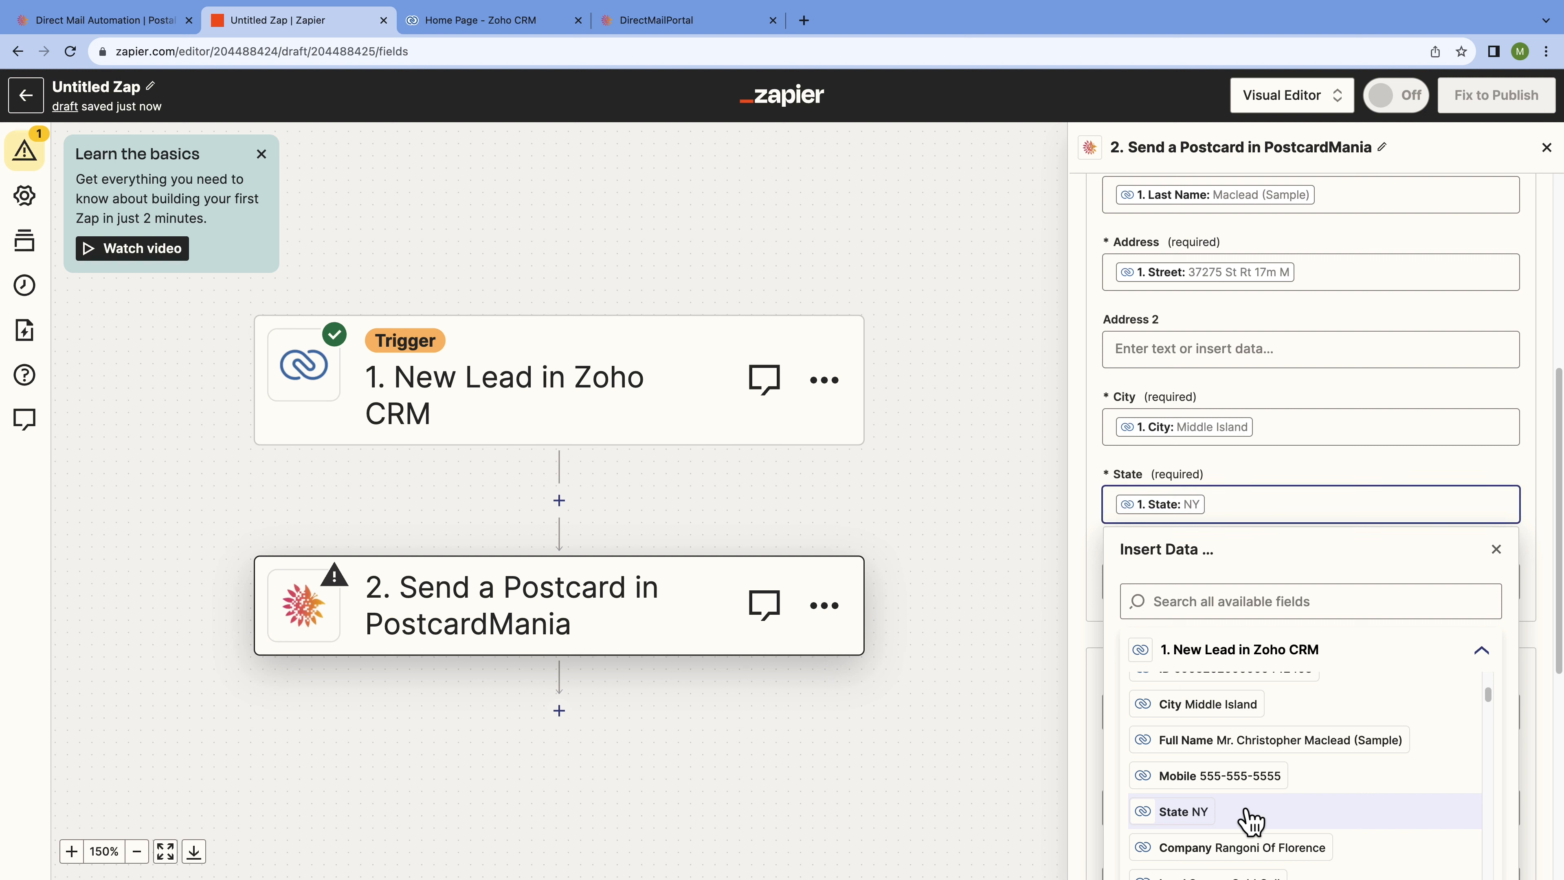
{"action": "left_click", "coordinate": [1497, 550]}
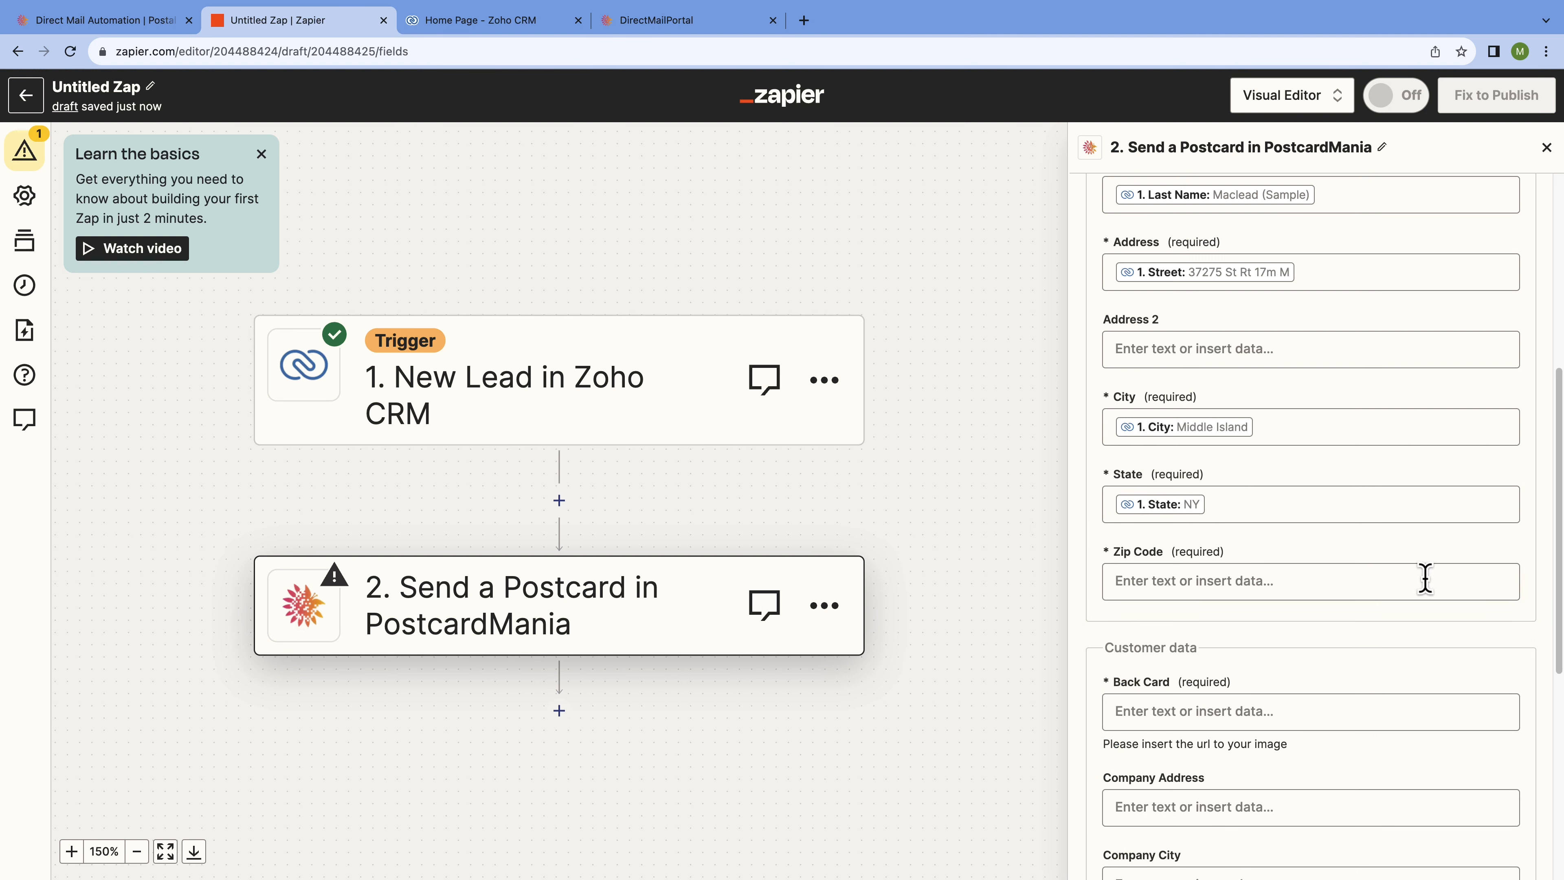
{"action": "left_click", "coordinate": [1396, 585]}
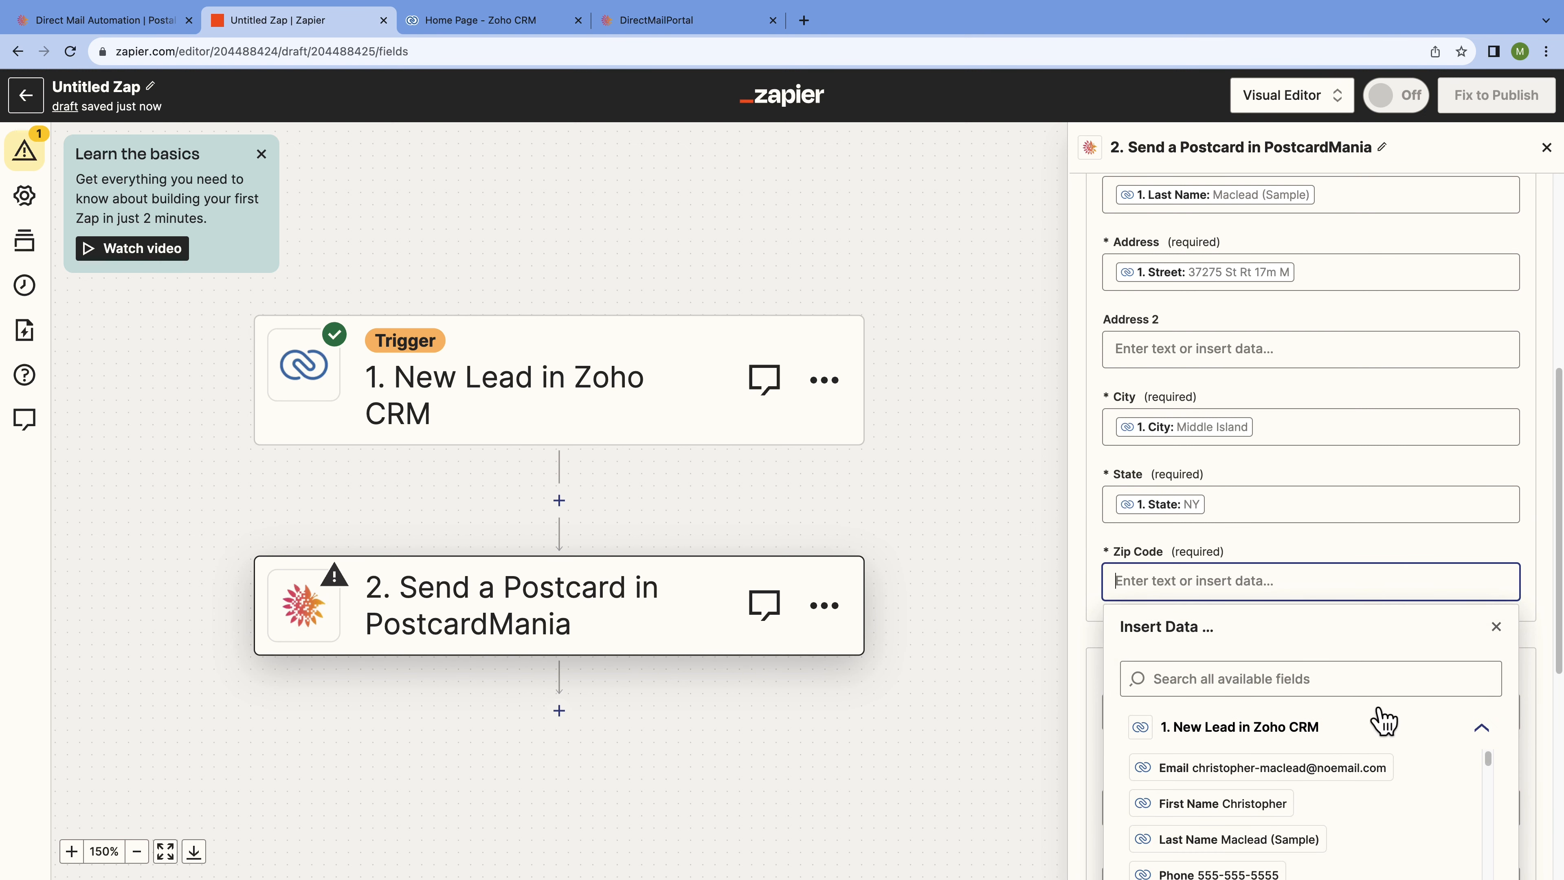
{"action": "scroll", "coordinate": [1379, 766], "scroll_direction": "down", "scroll_amount": 3}
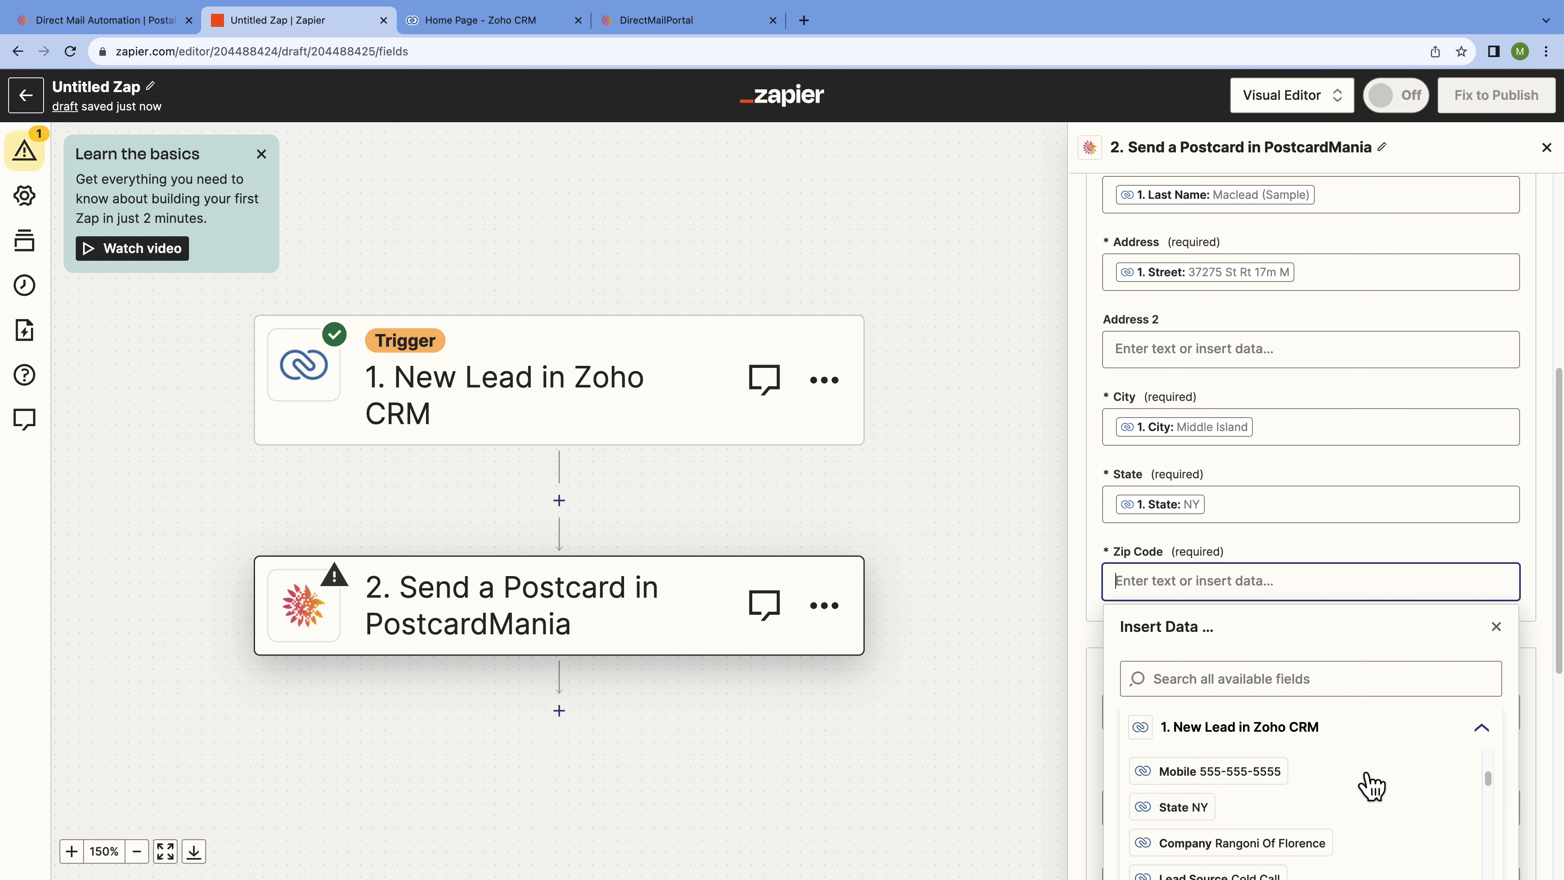
{"action": "scroll", "coordinate": [1364, 799], "scroll_direction": "down", "scroll_amount": 5}
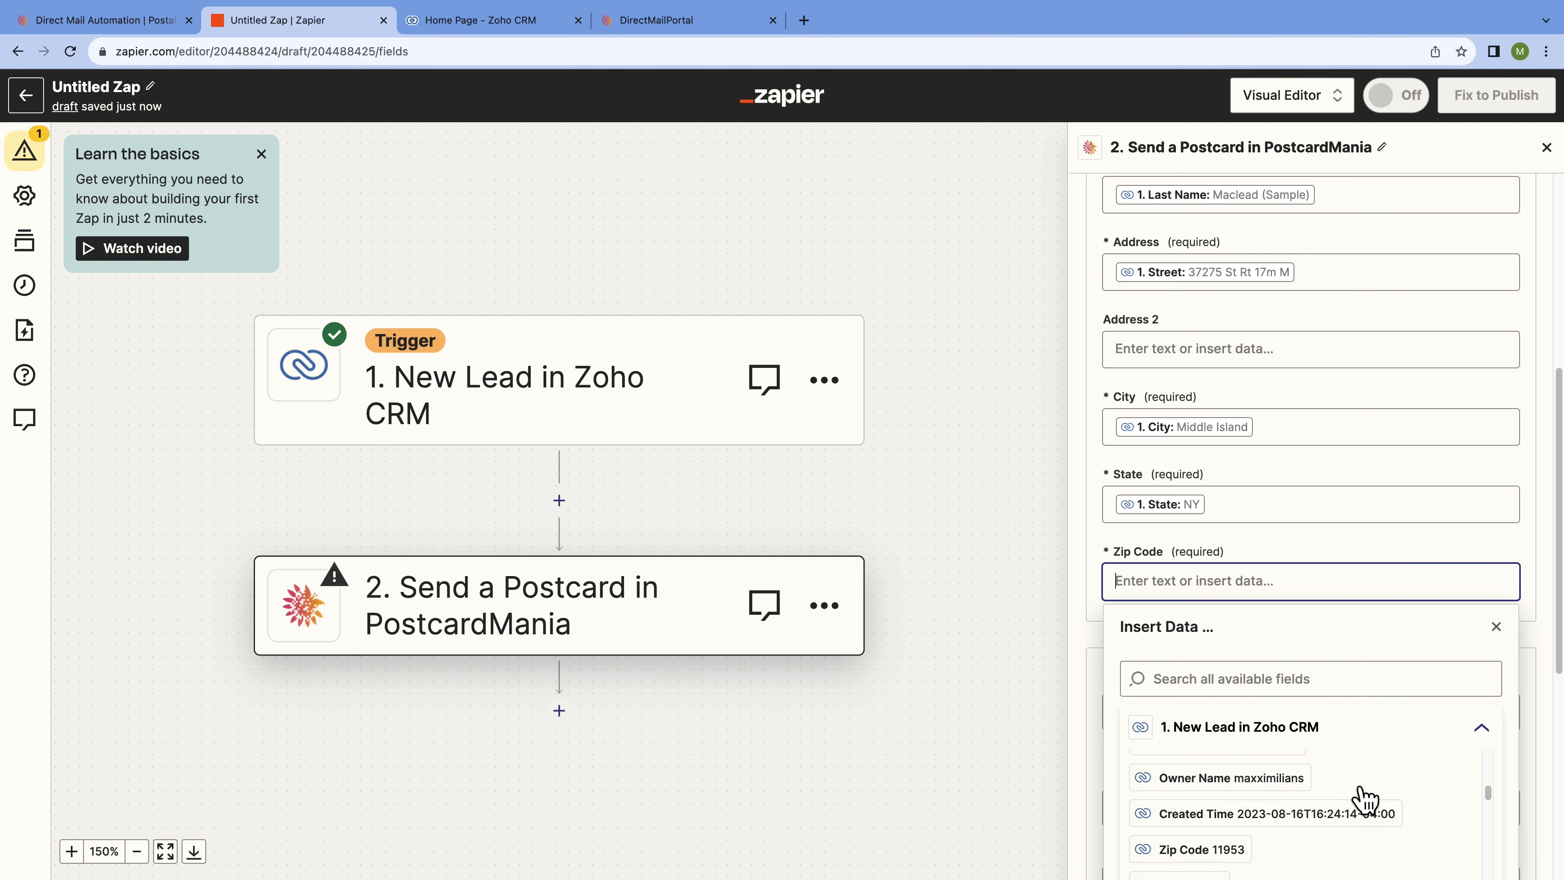
{"action": "left_click", "coordinate": [1308, 843]}
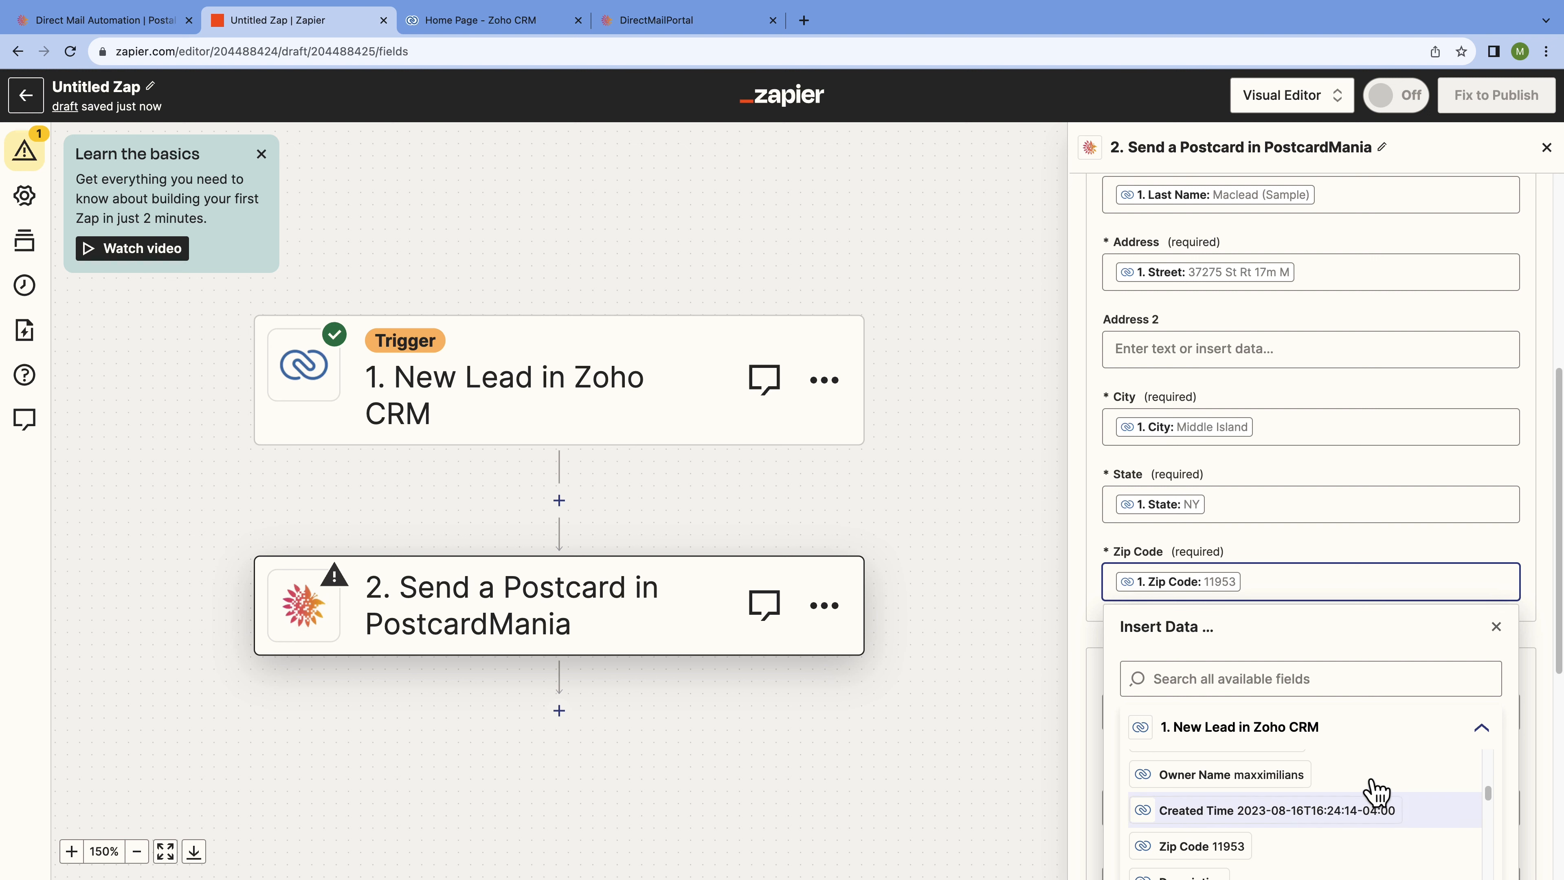
{"action": "left_click", "coordinate": [1496, 627]}
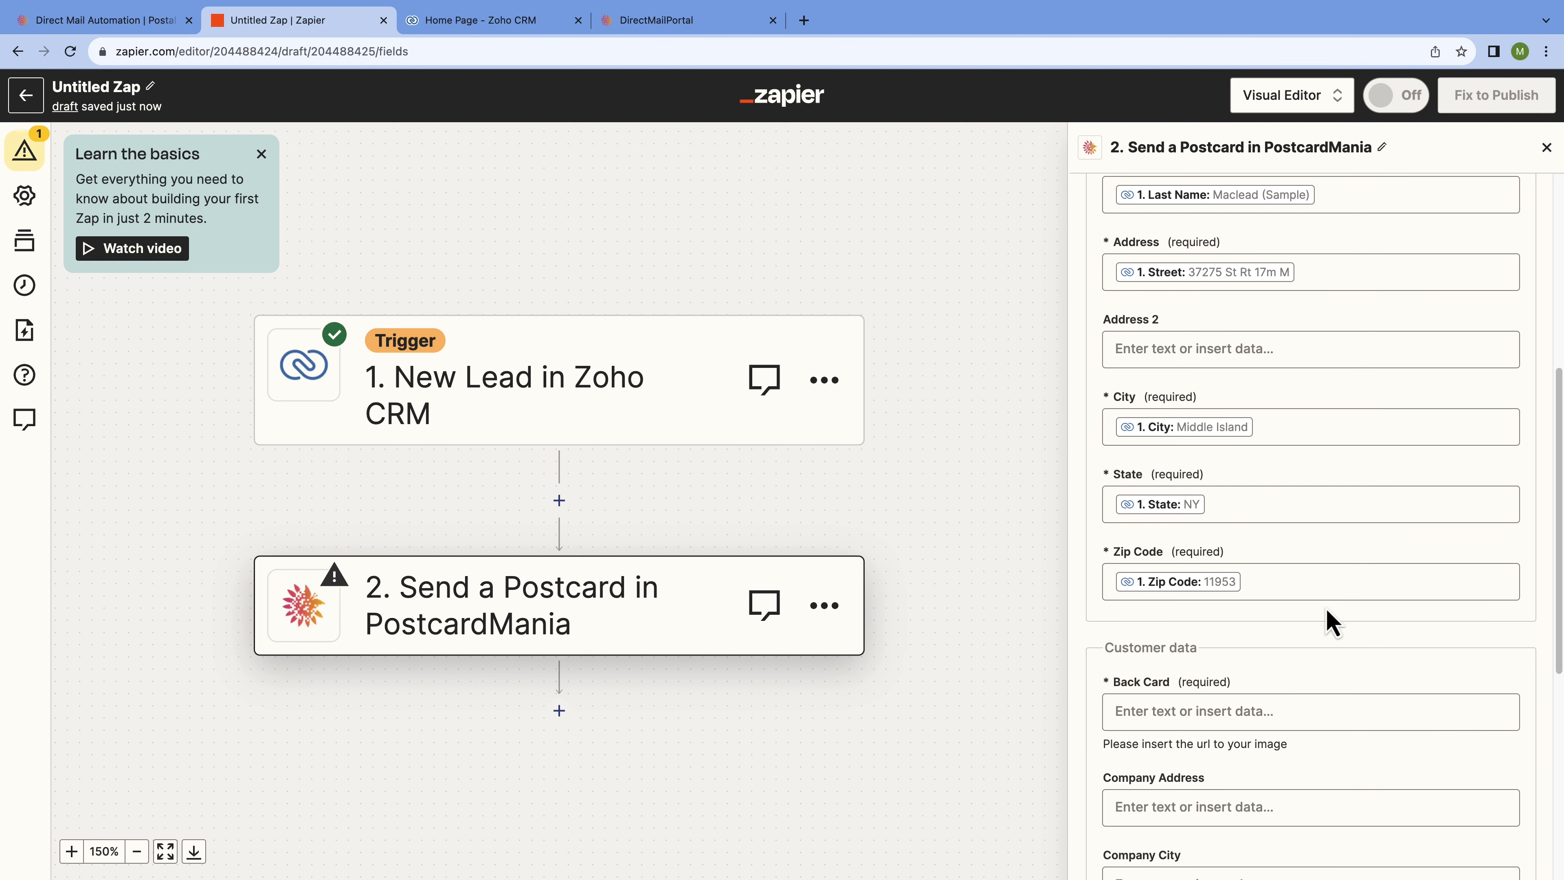
Paste the same image URL into both Back Card and Front Card, then continue to testing.
{"action": "scroll", "coordinate": [1097, 634], "scroll_direction": "down", "scroll_amount": 6}
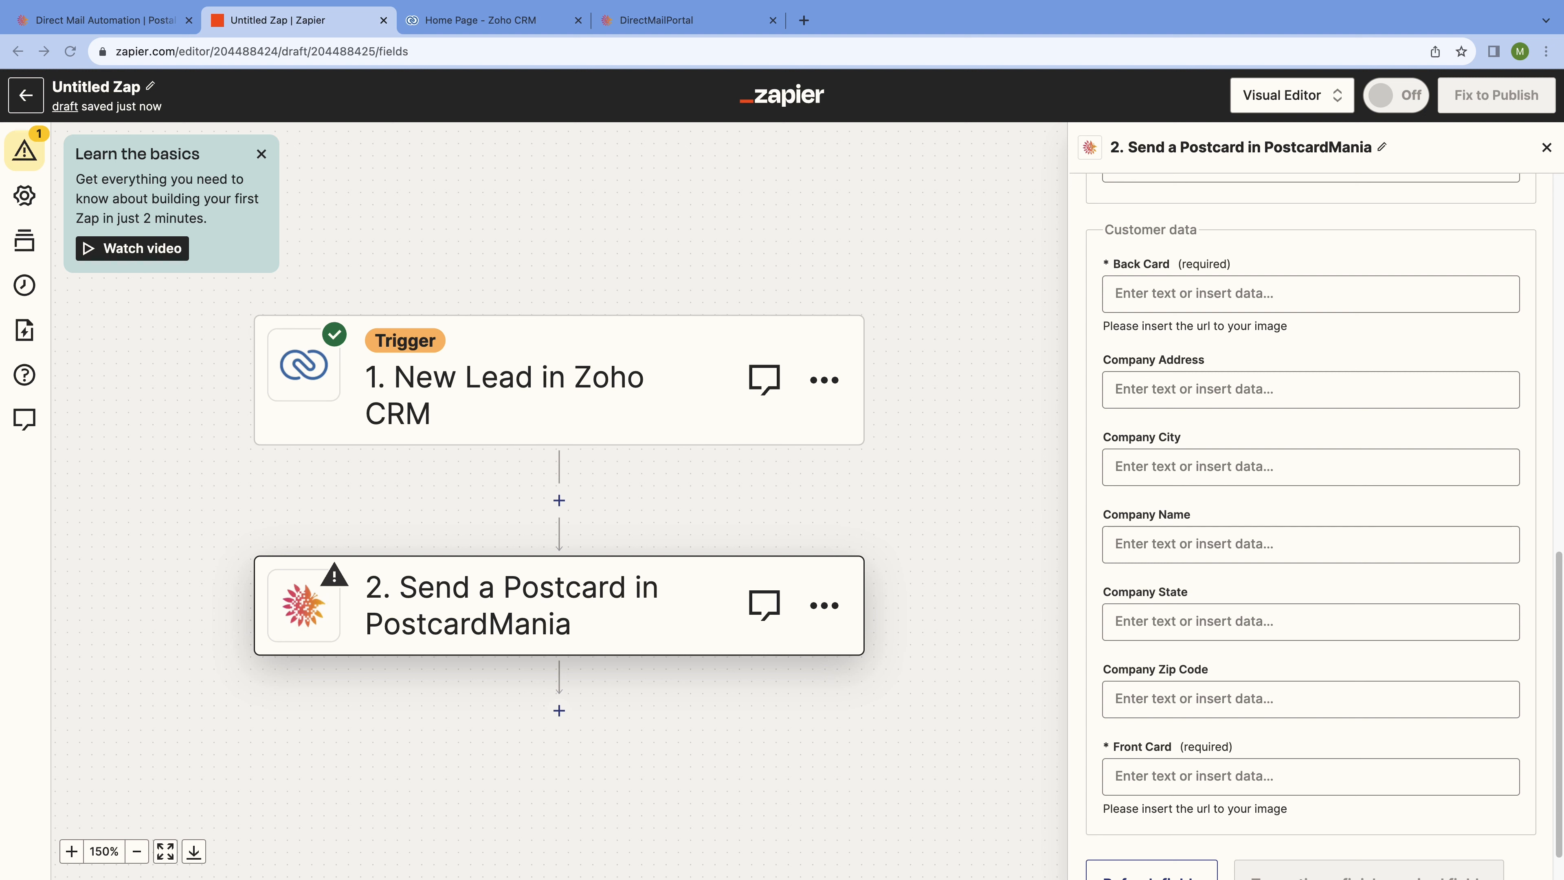
{"action": "left_click", "coordinate": [1311, 291]}
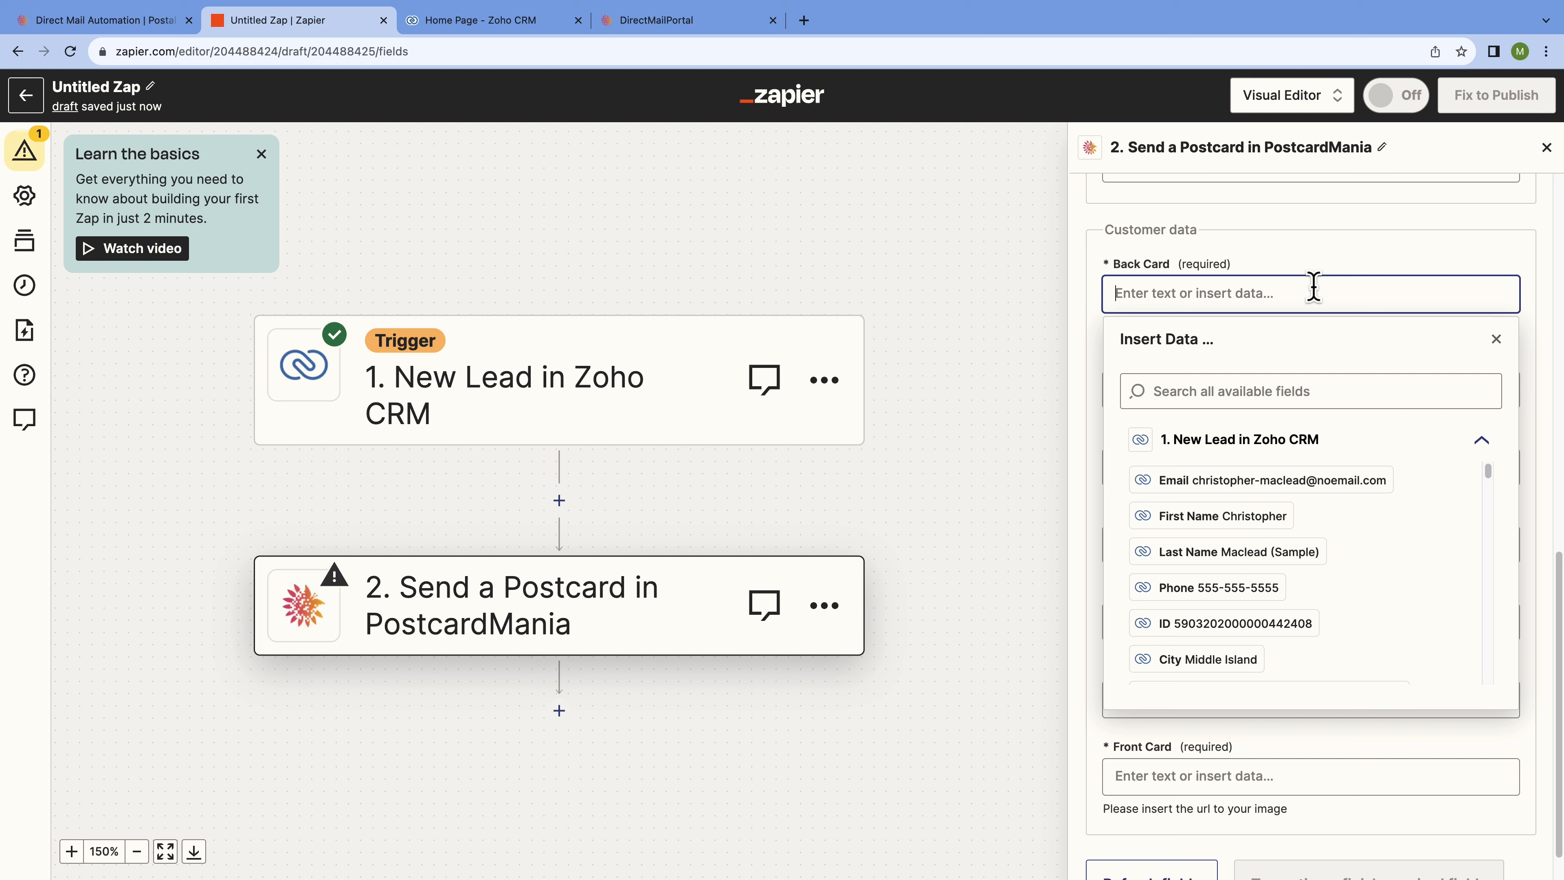
{"action": "type", "text": "https://m.media-amazon.com/images/I/51NdaiomSKS._AC_SX300_SY300_QL70_FMwebp_.jpg"}
{"action": "left_click", "coordinate": [1498, 378]}
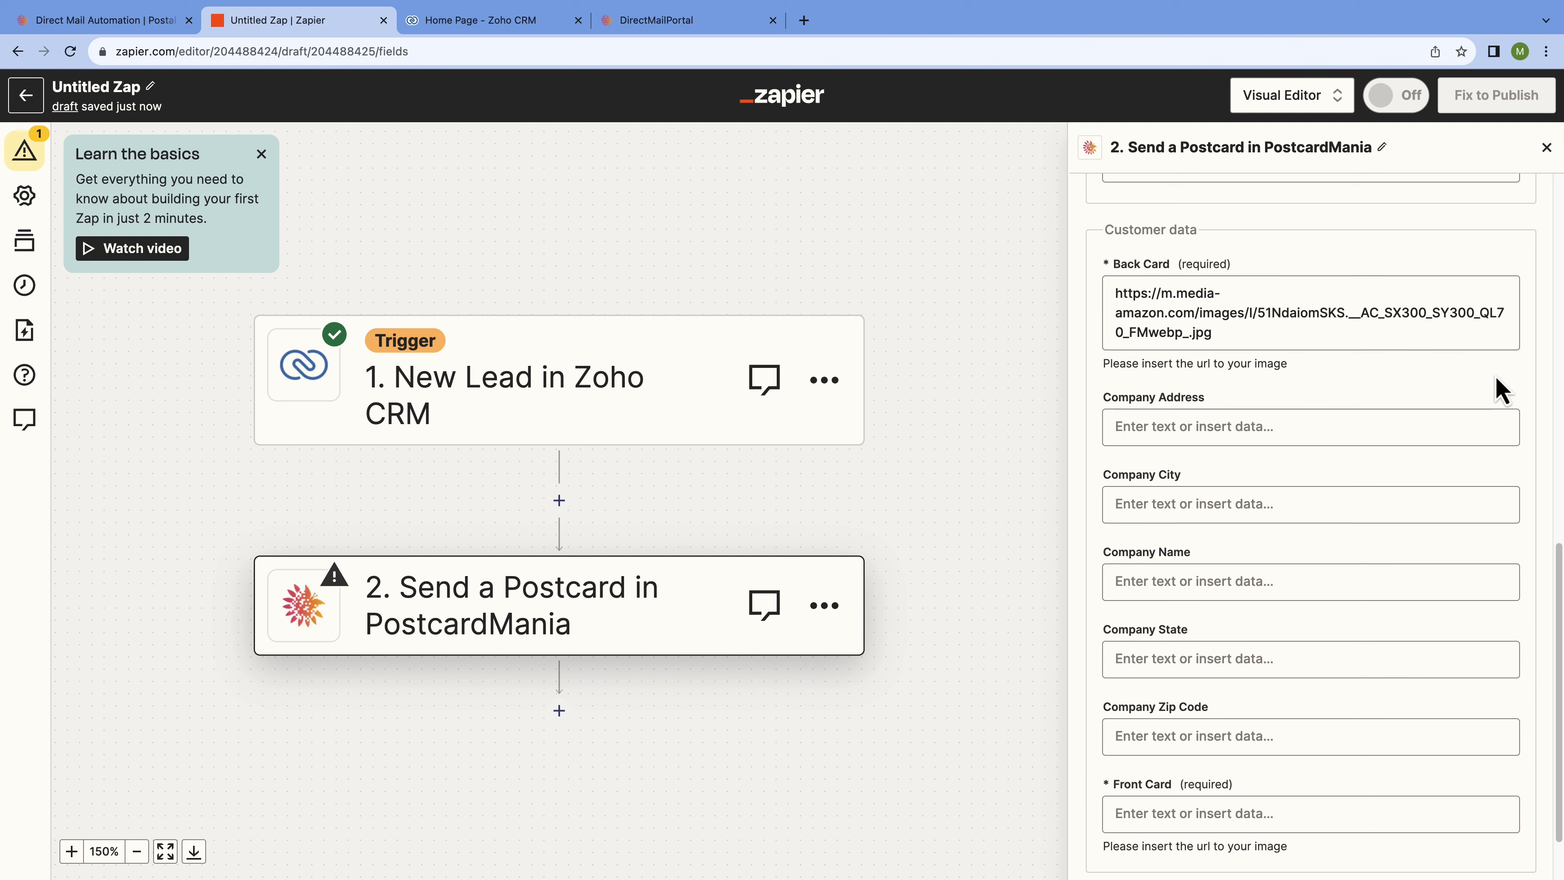
{"action": "scroll", "coordinate": [1393, 256], "scroll_direction": "down", "scroll_amount": 2}
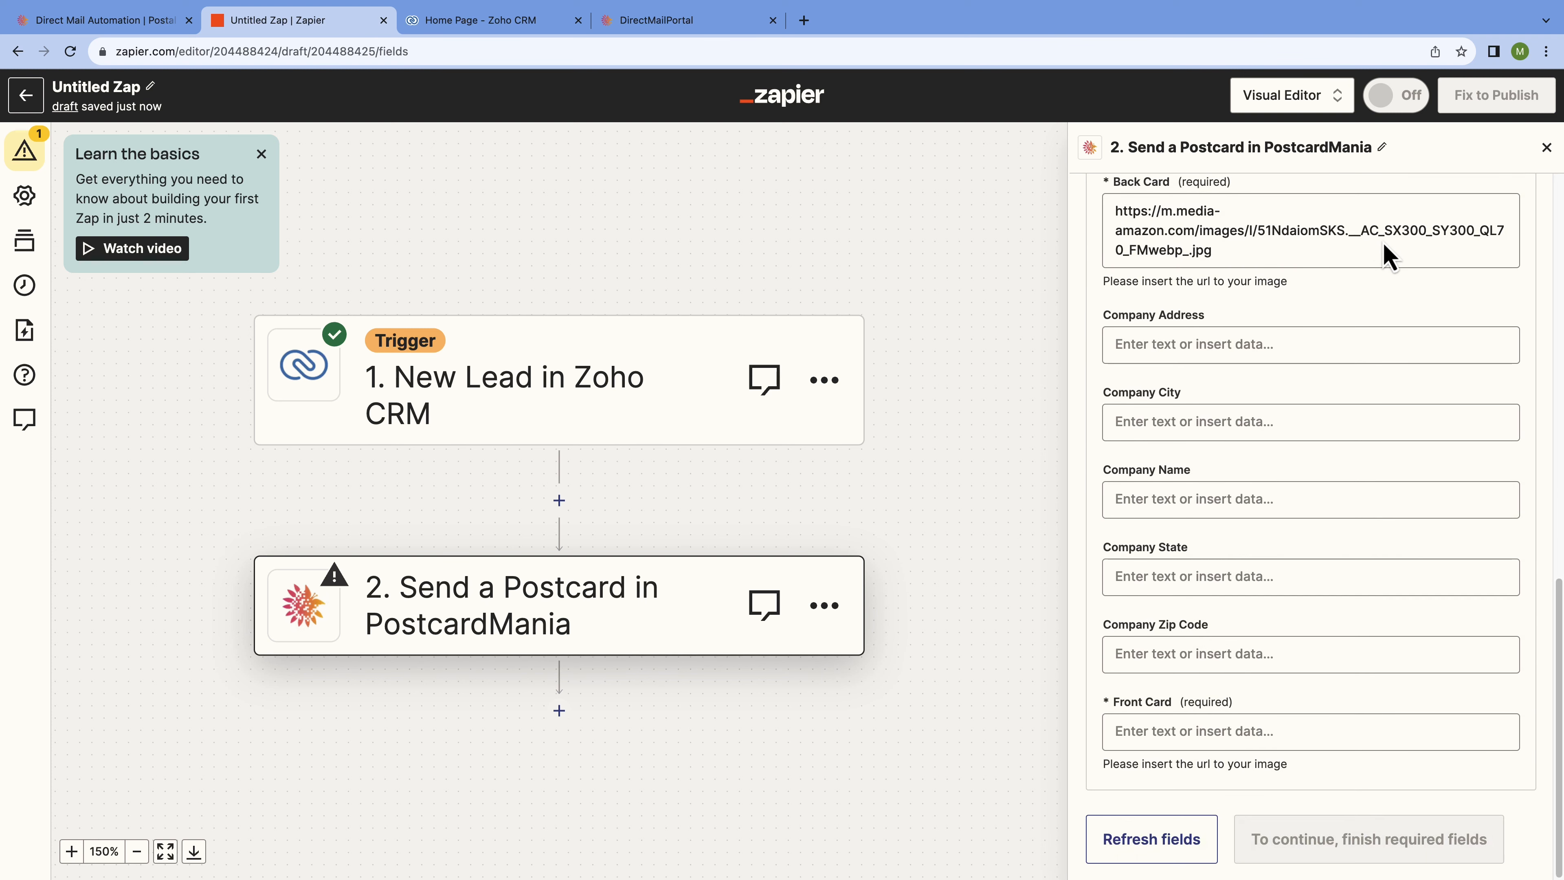
{"action": "left_click", "coordinate": [1332, 719]}
{"action": "type", "text": "https://m.media-amazon.com/images/I/51NdaiomSKS._AC_SX300_SY300_QL70_FMwebp_.jpg"}
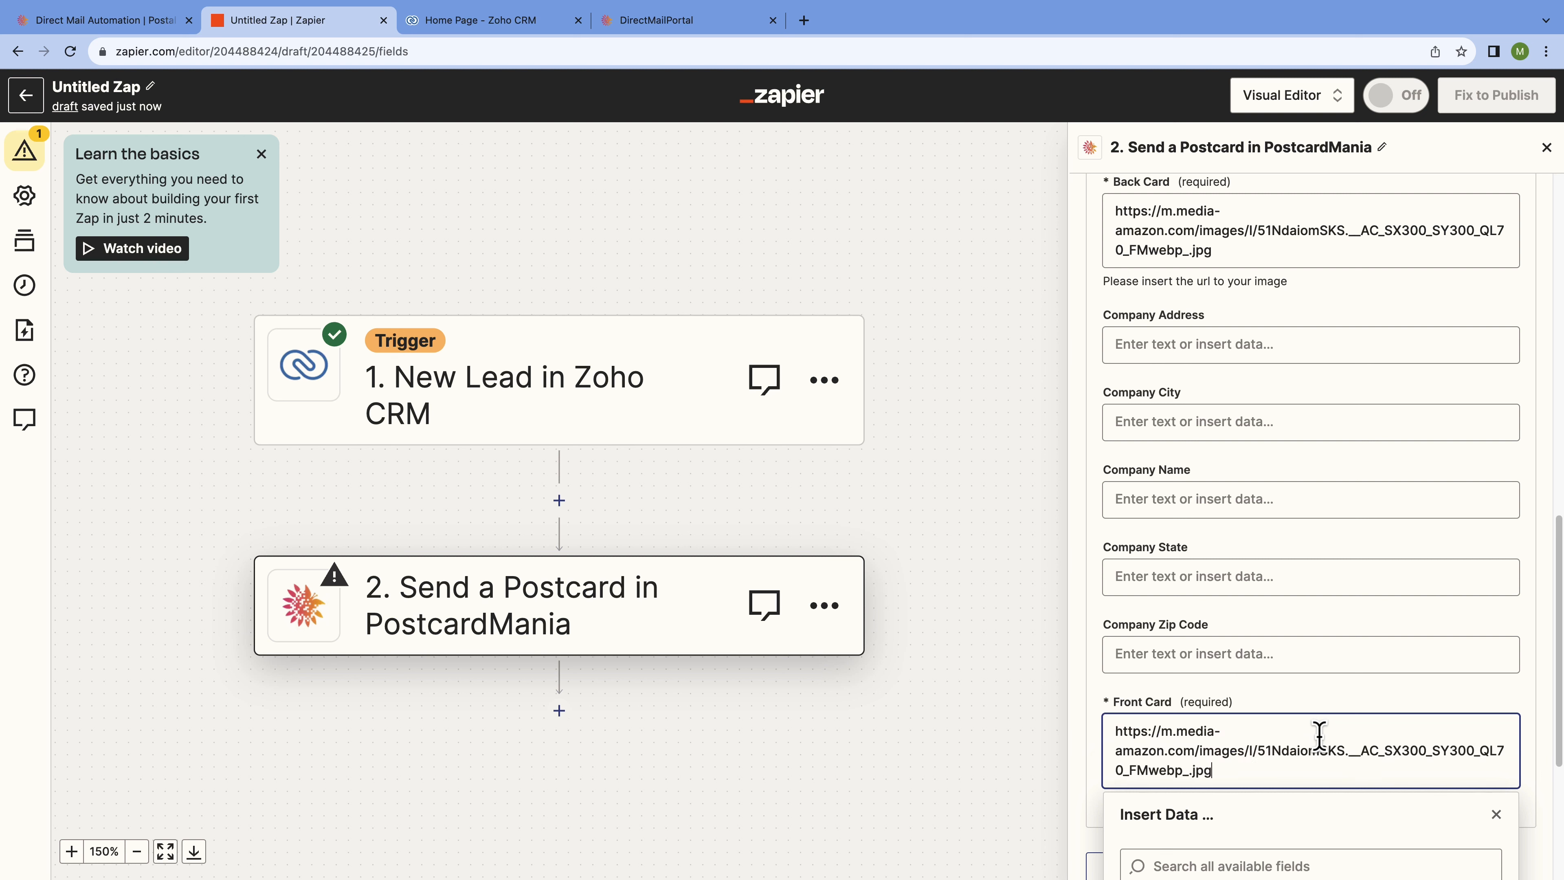
{"action": "left_click", "coordinate": [1498, 815]}
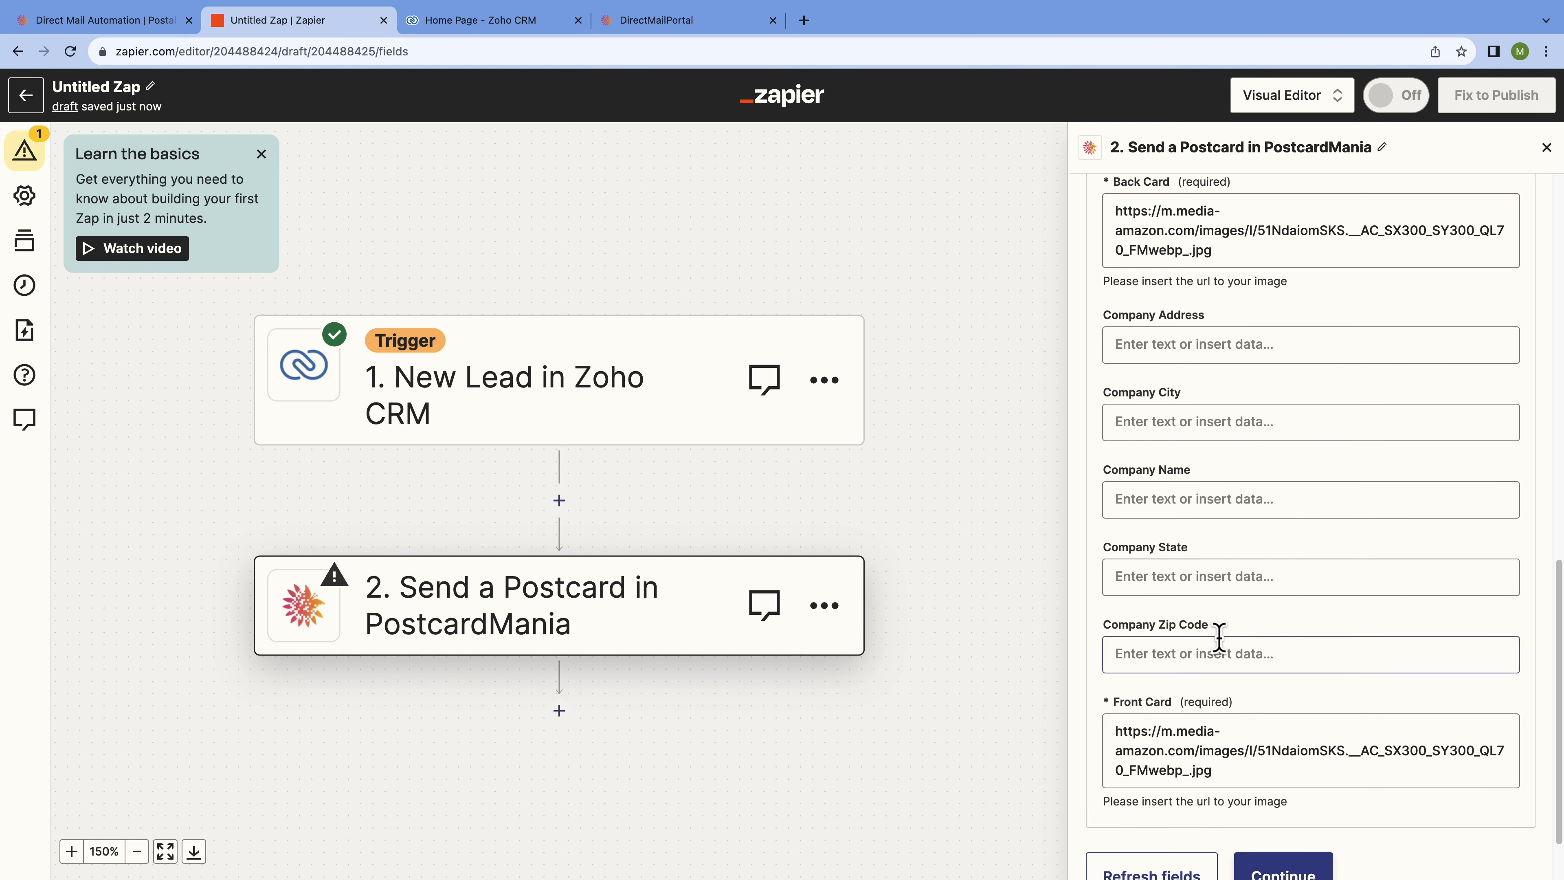
{"action": "scroll", "coordinate": [1133, 555], "scroll_direction": "down", "scroll_amount": 2}
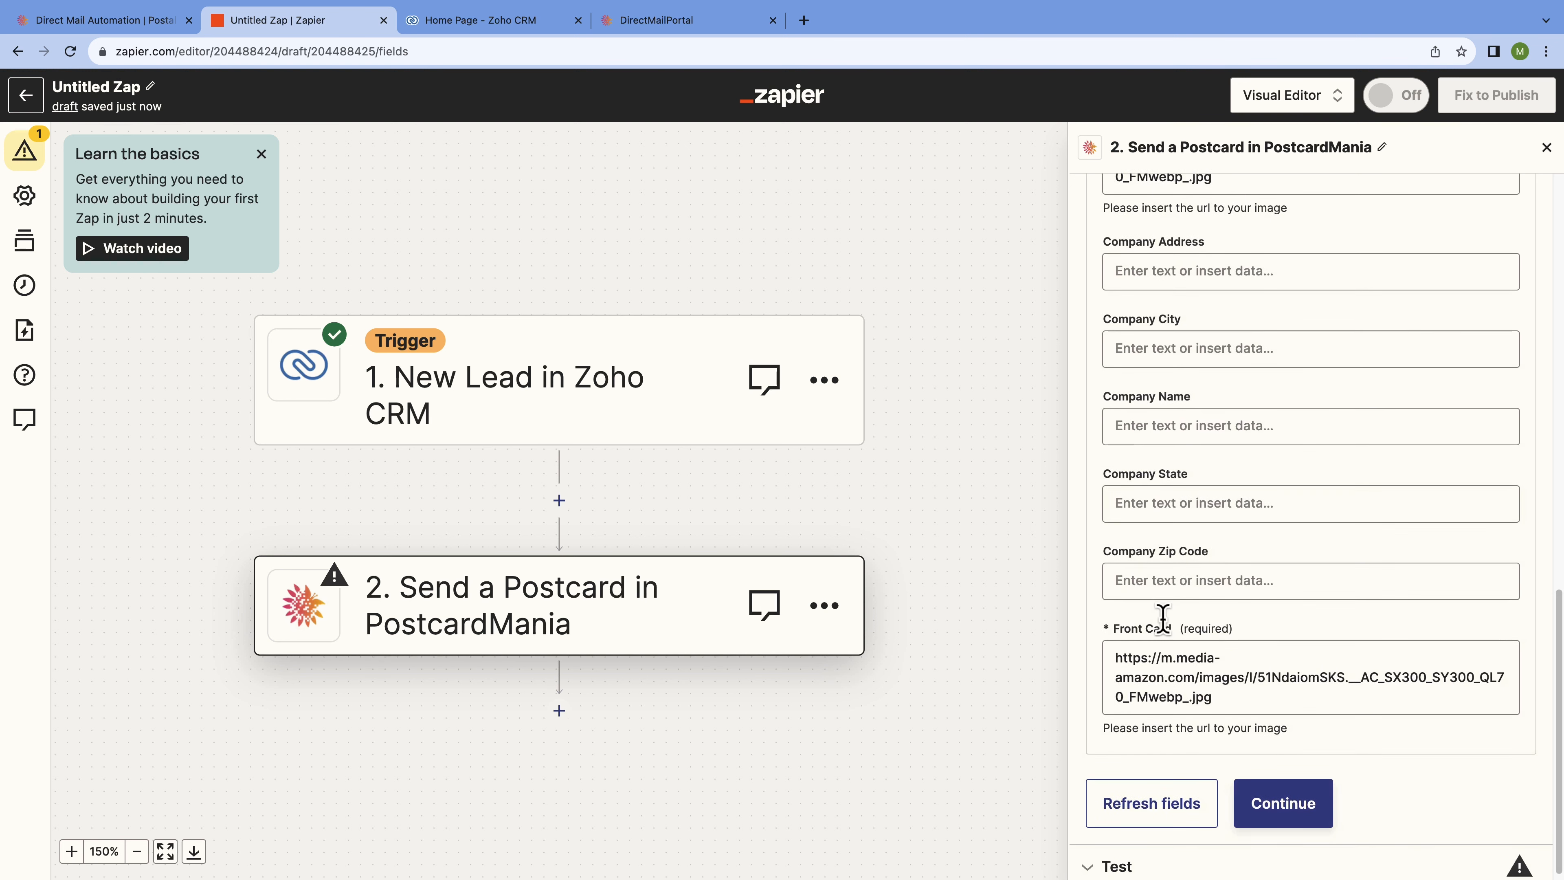
{"action": "left_click", "coordinate": [1287, 798]}
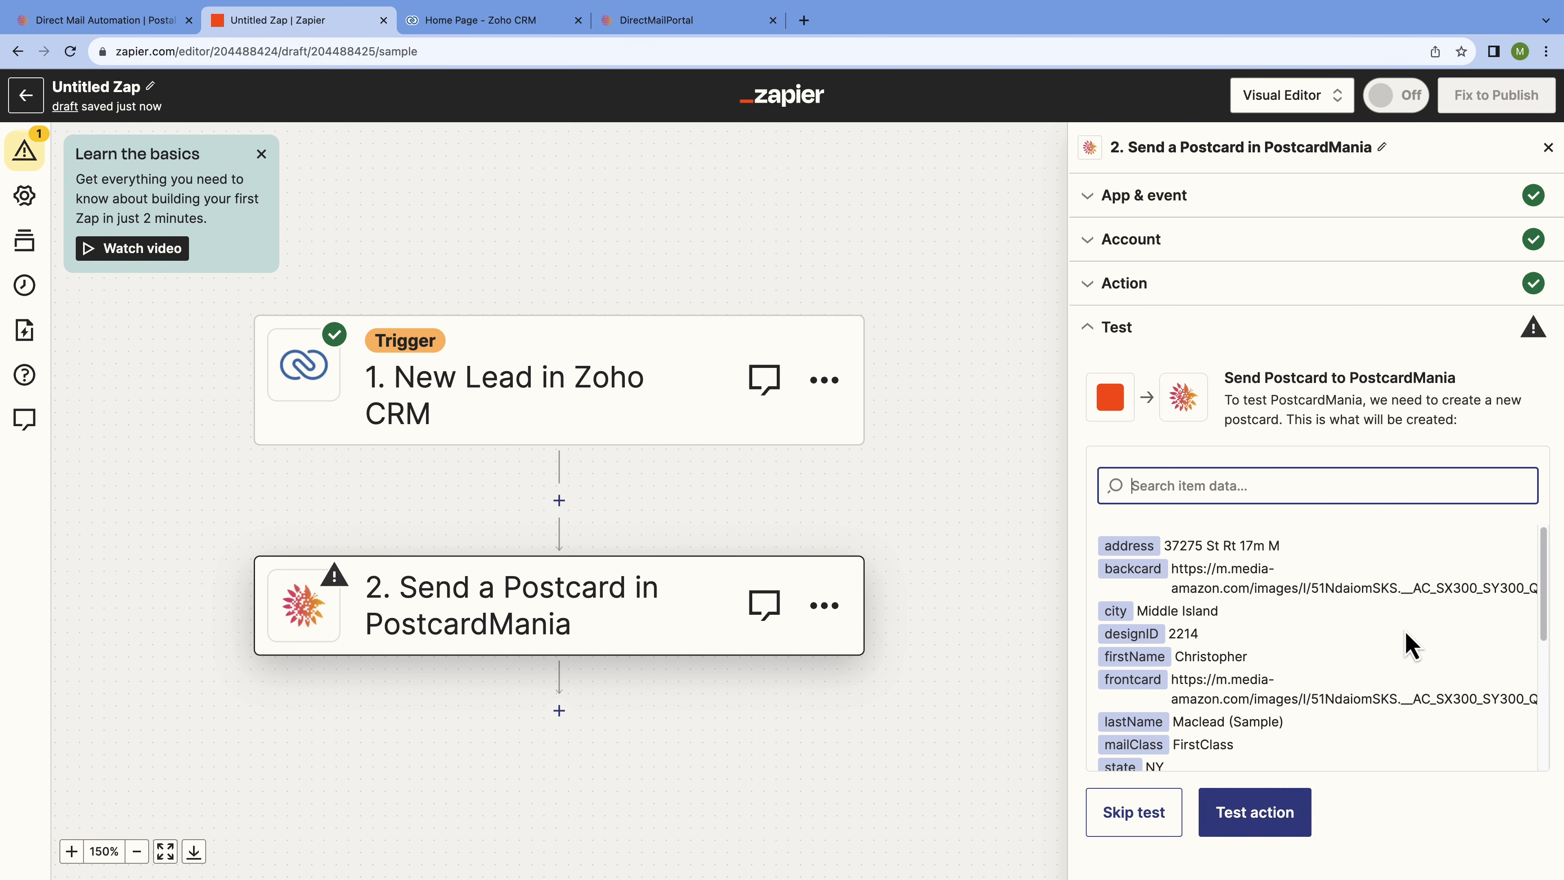
Review the sample postcard data and run the test to send a postcard to PostcardMania.
{"action": "scroll", "coordinate": [1410, 644], "scroll_direction": "down", "scroll_amount": 1}
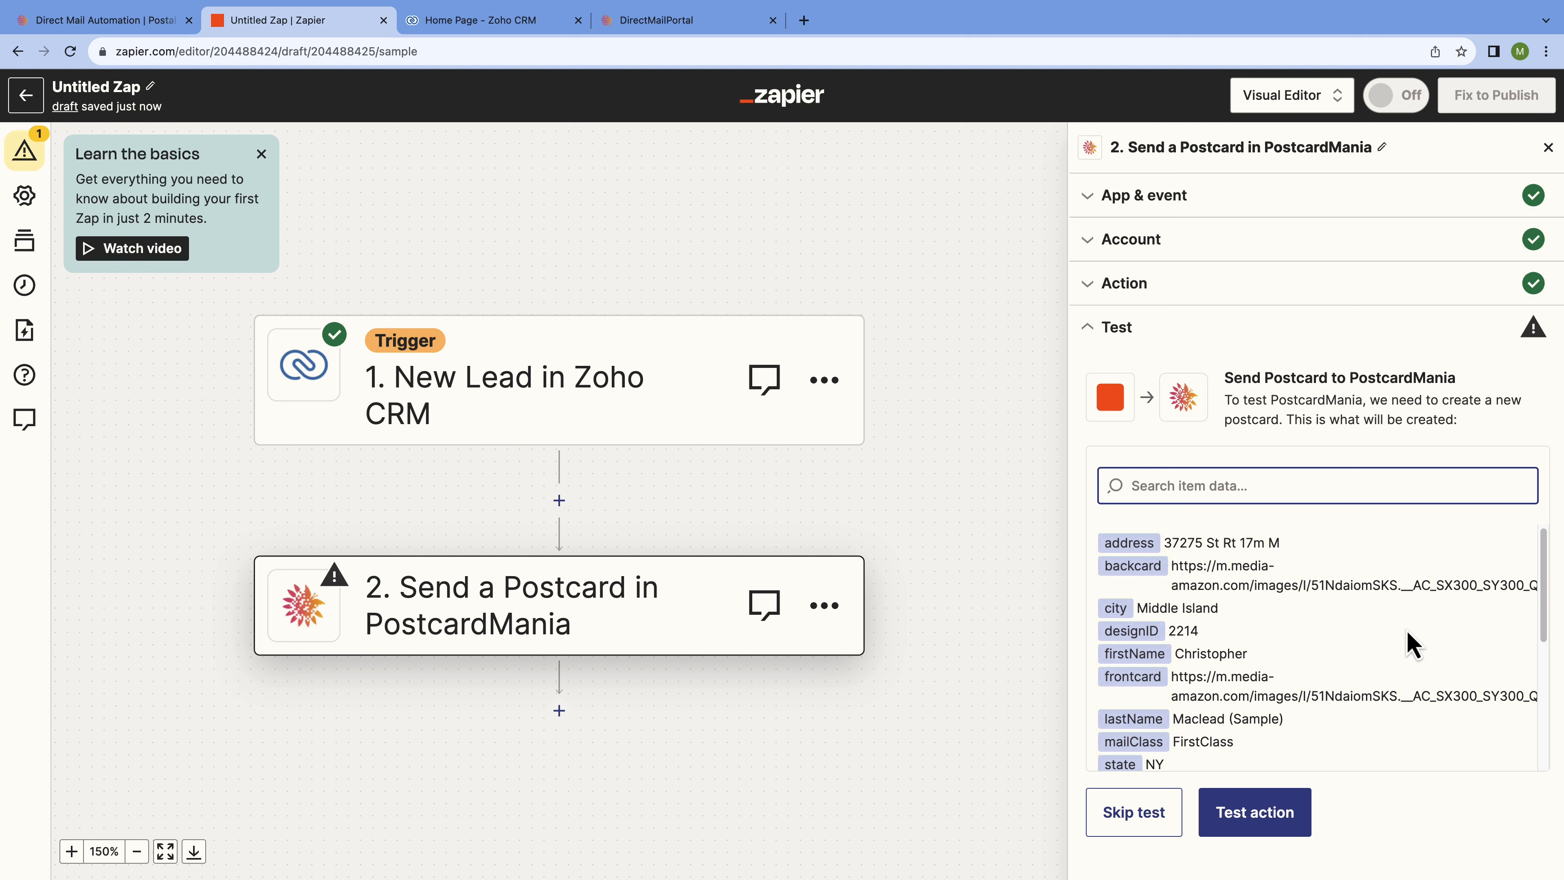
{"action": "scroll", "coordinate": [1411, 644], "scroll_direction": "down", "scroll_amount": 5}
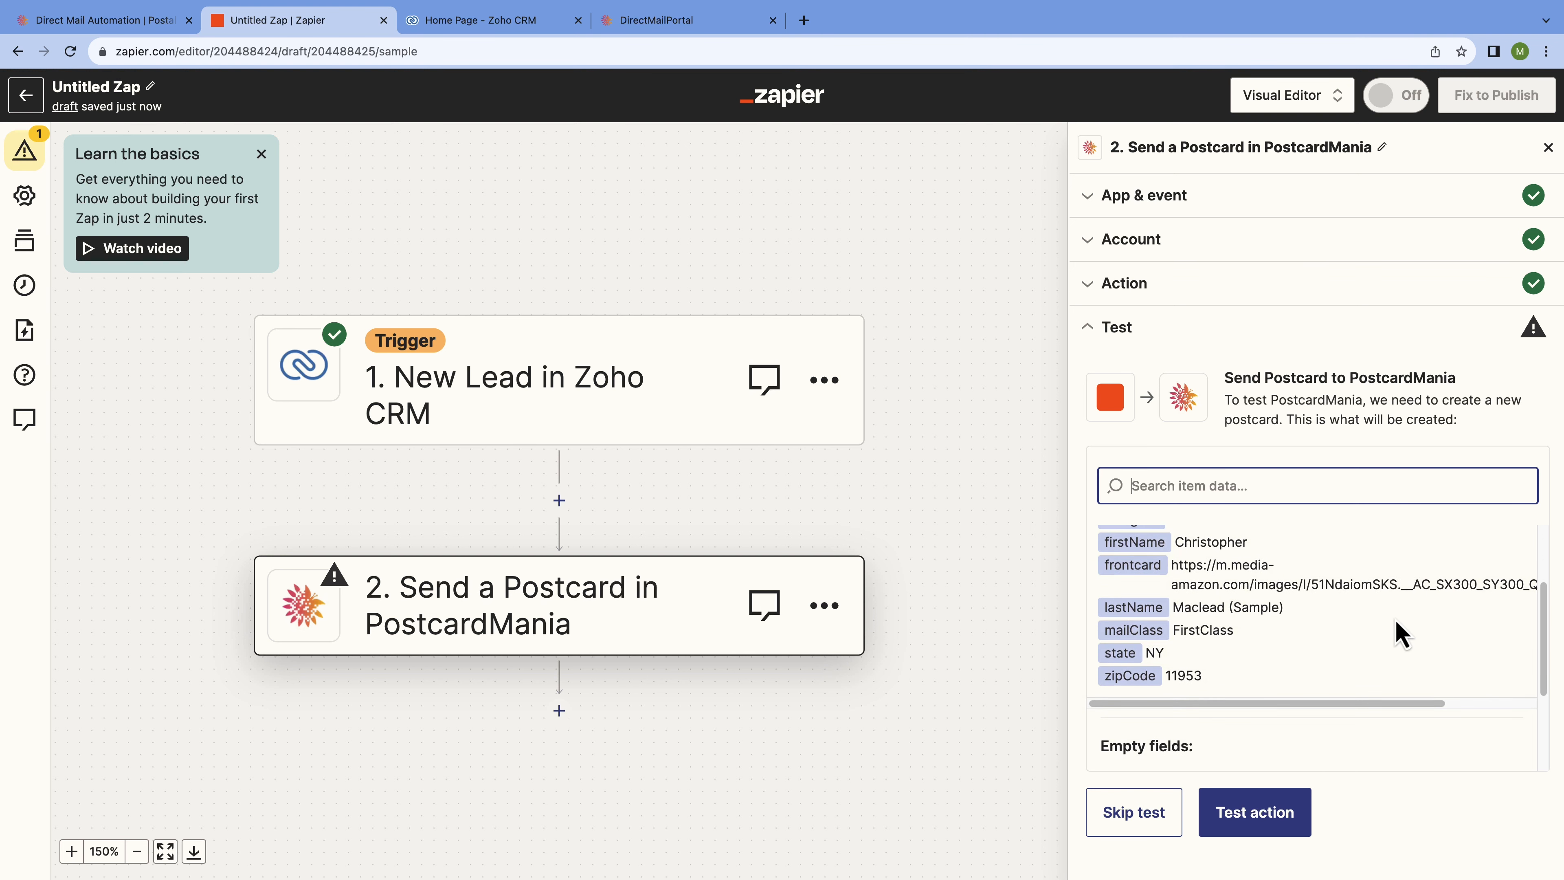
{"action": "scroll", "coordinate": [1401, 635], "scroll_direction": "up", "scroll_amount": 5}
{"action": "scroll", "coordinate": [1401, 635], "scroll_direction": "down", "scroll_amount": 1}
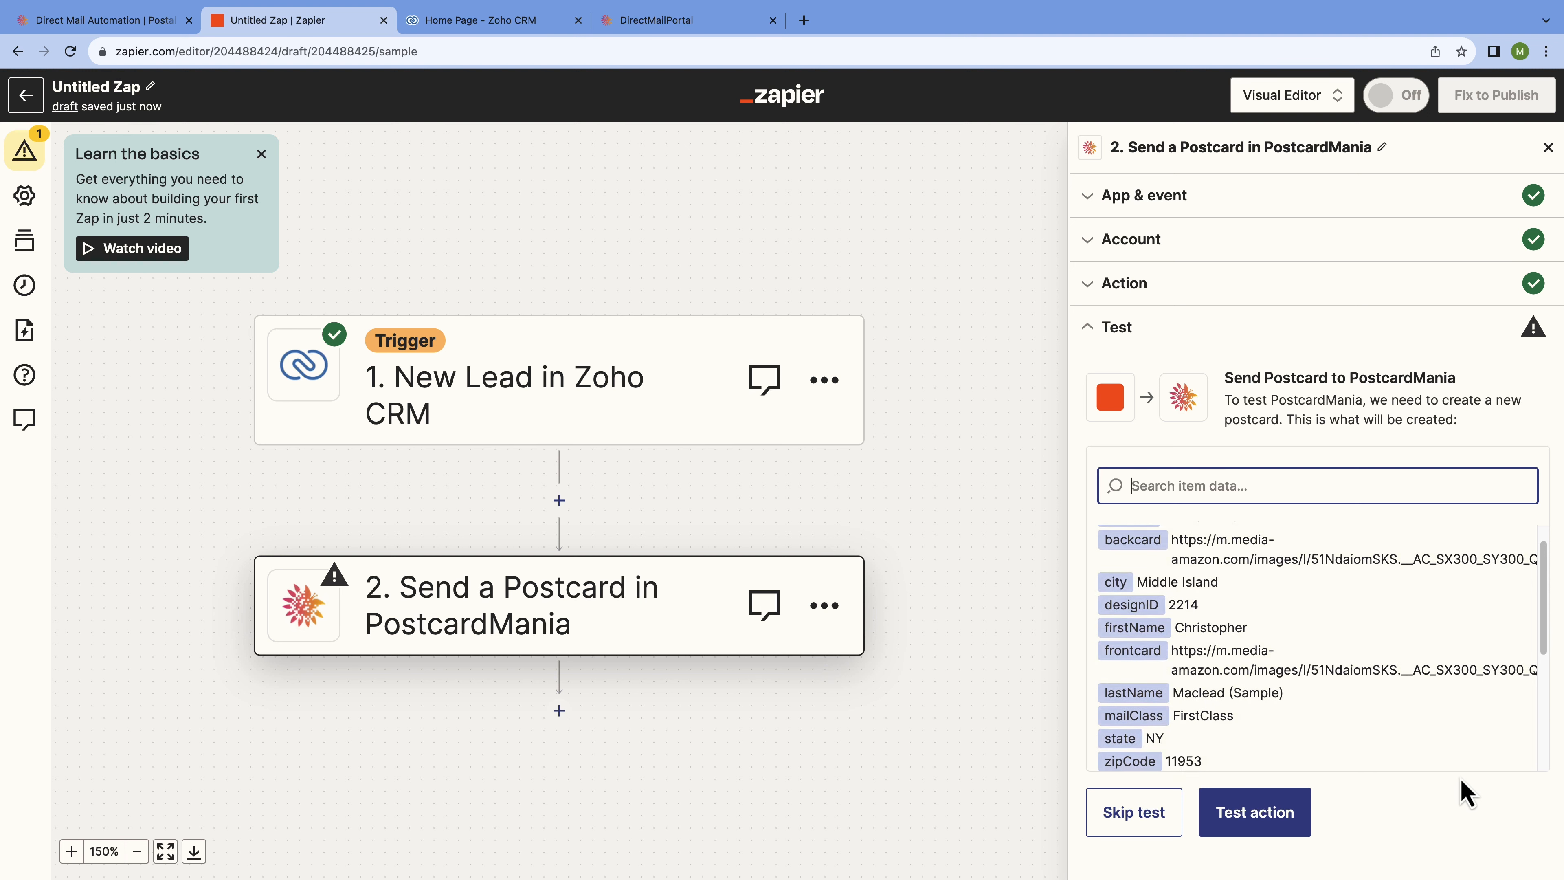
{"action": "left_click", "coordinate": [1300, 818]}
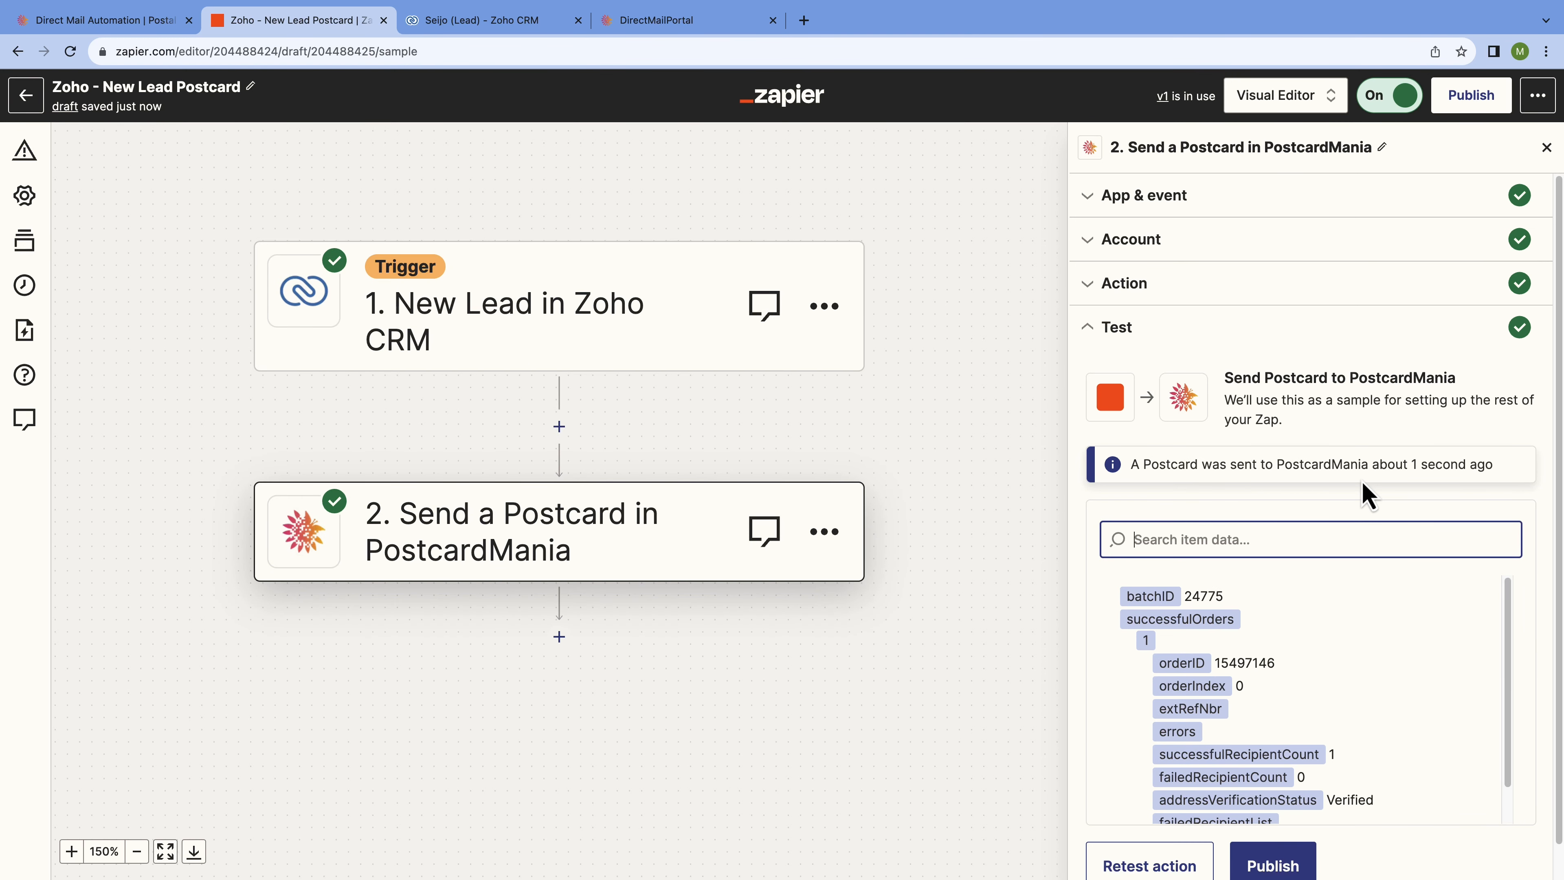
Check the successful postcard test result and publish the Zap.
{"action": "scroll", "coordinate": [1367, 653], "scroll_direction": "down", "scroll_amount": 2}
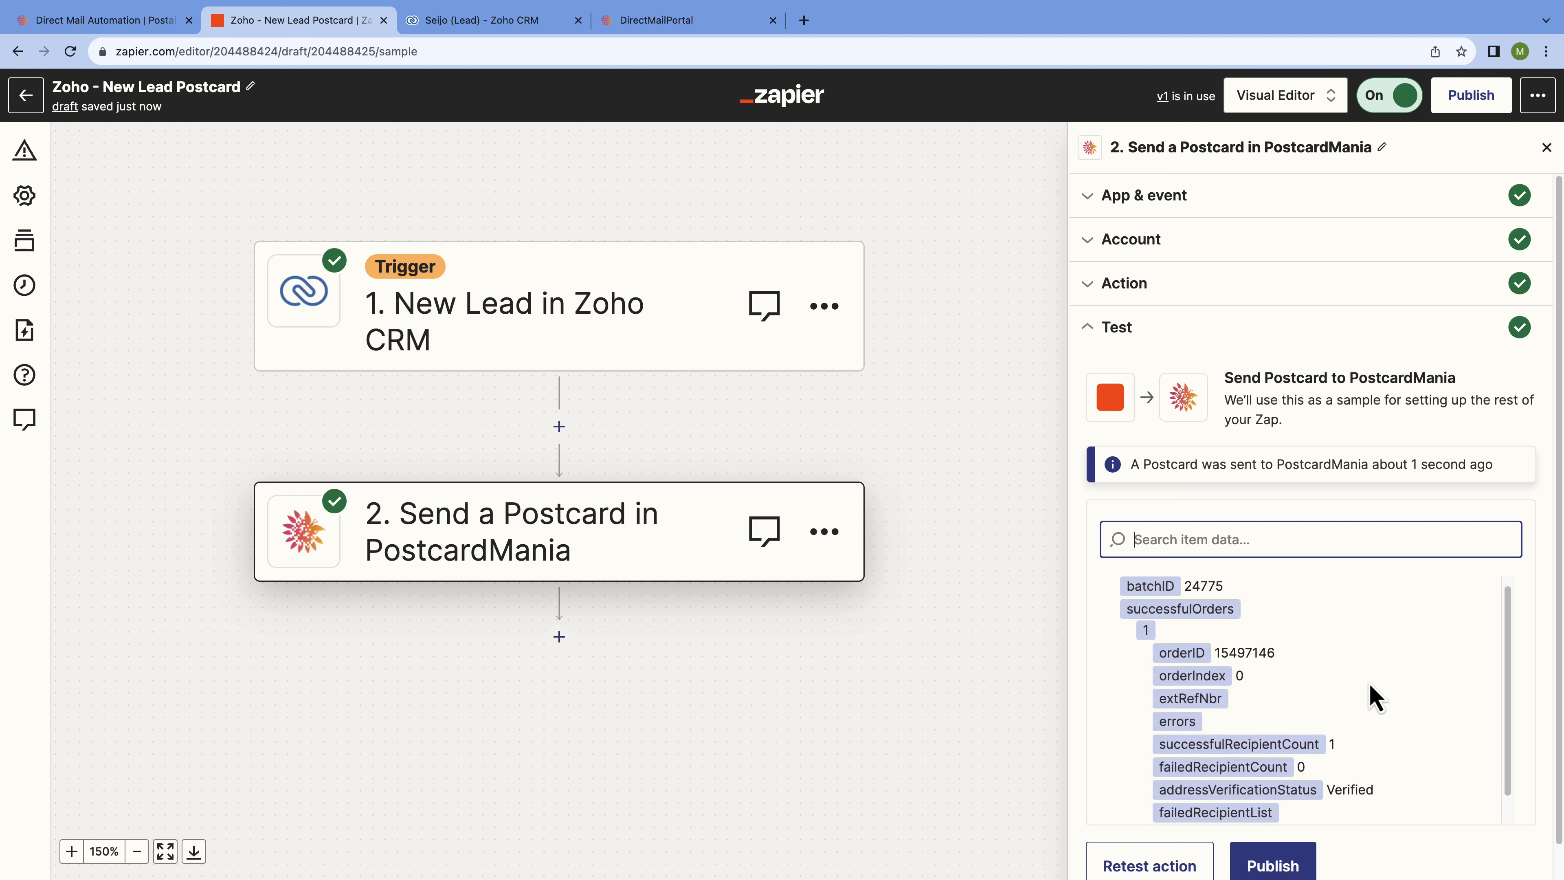
{"action": "scroll", "coordinate": [1373, 695], "scroll_direction": "down", "scroll_amount": 1}
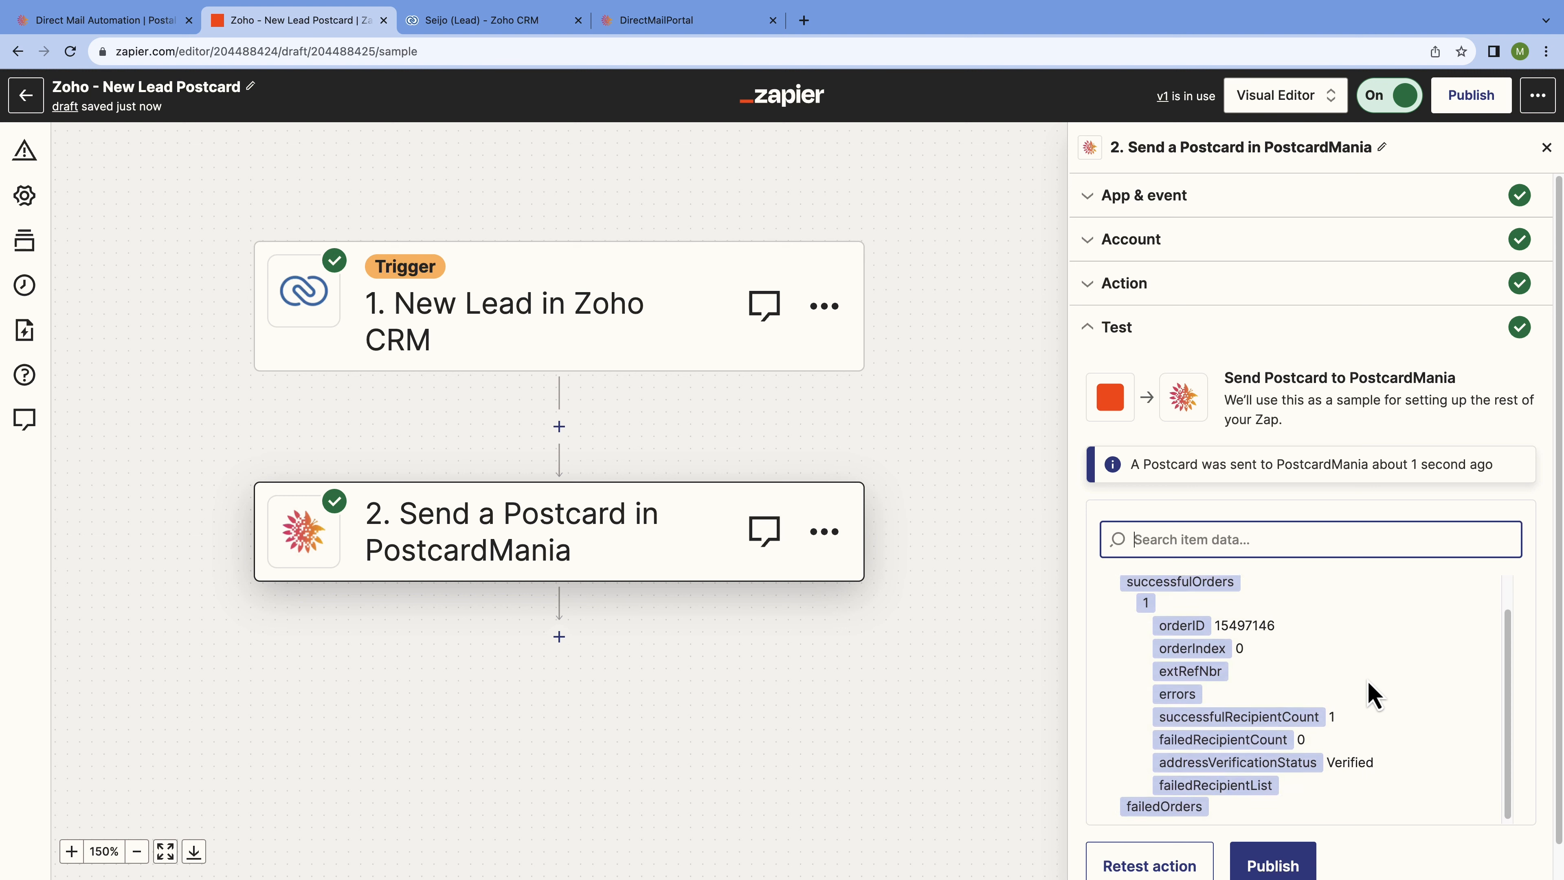
{"action": "scroll", "coordinate": [1374, 695], "scroll_direction": "up", "scroll_amount": 2}
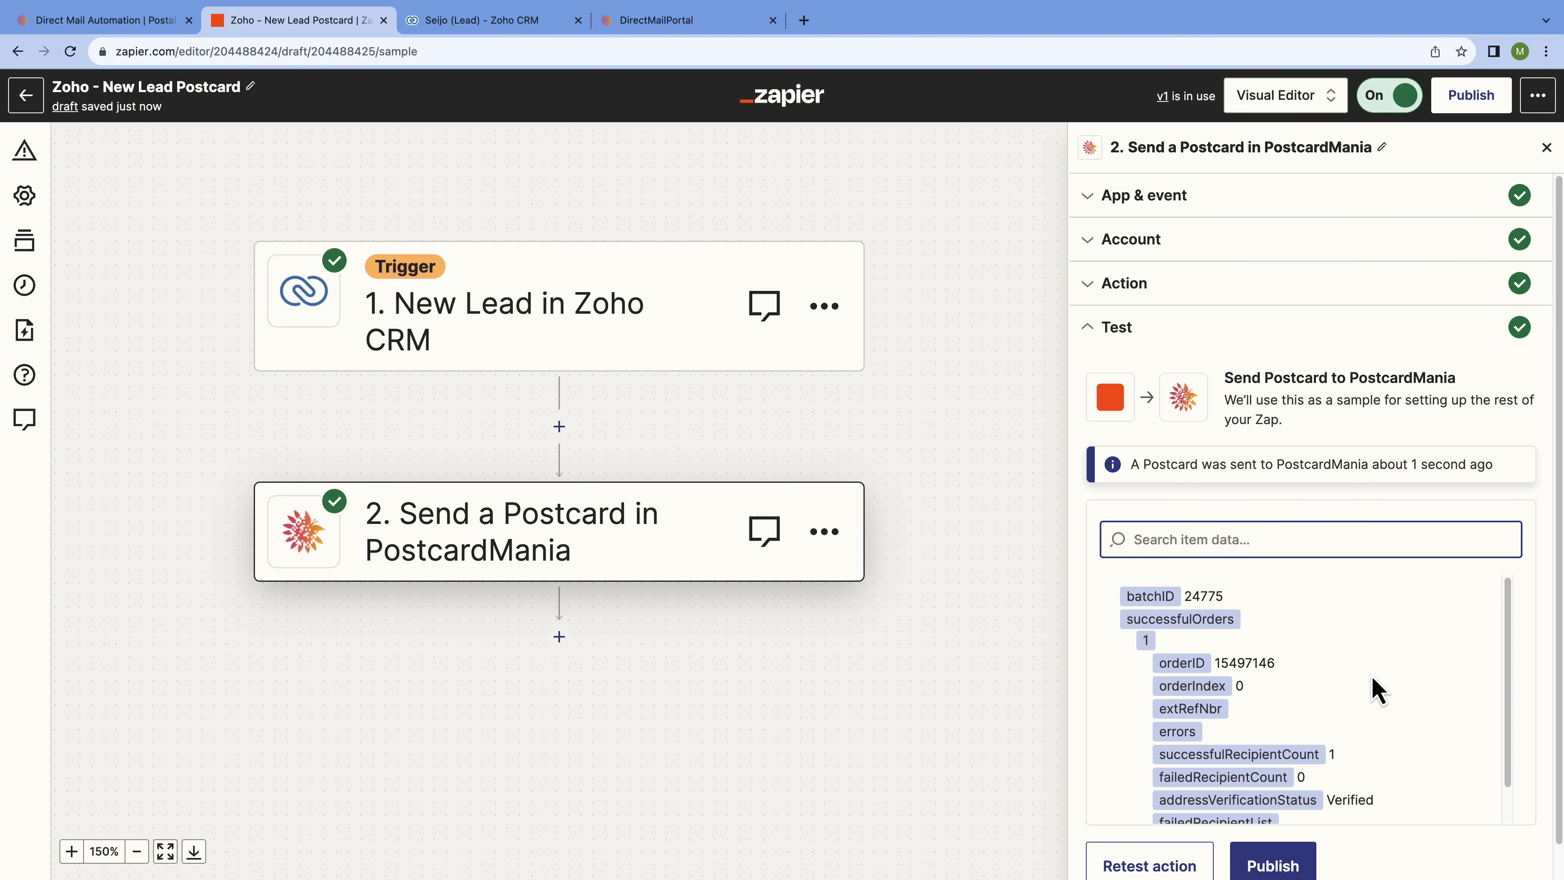
{"action": "scroll", "coordinate": [1525, 828], "scroll_direction": "down", "scroll_amount": 1}
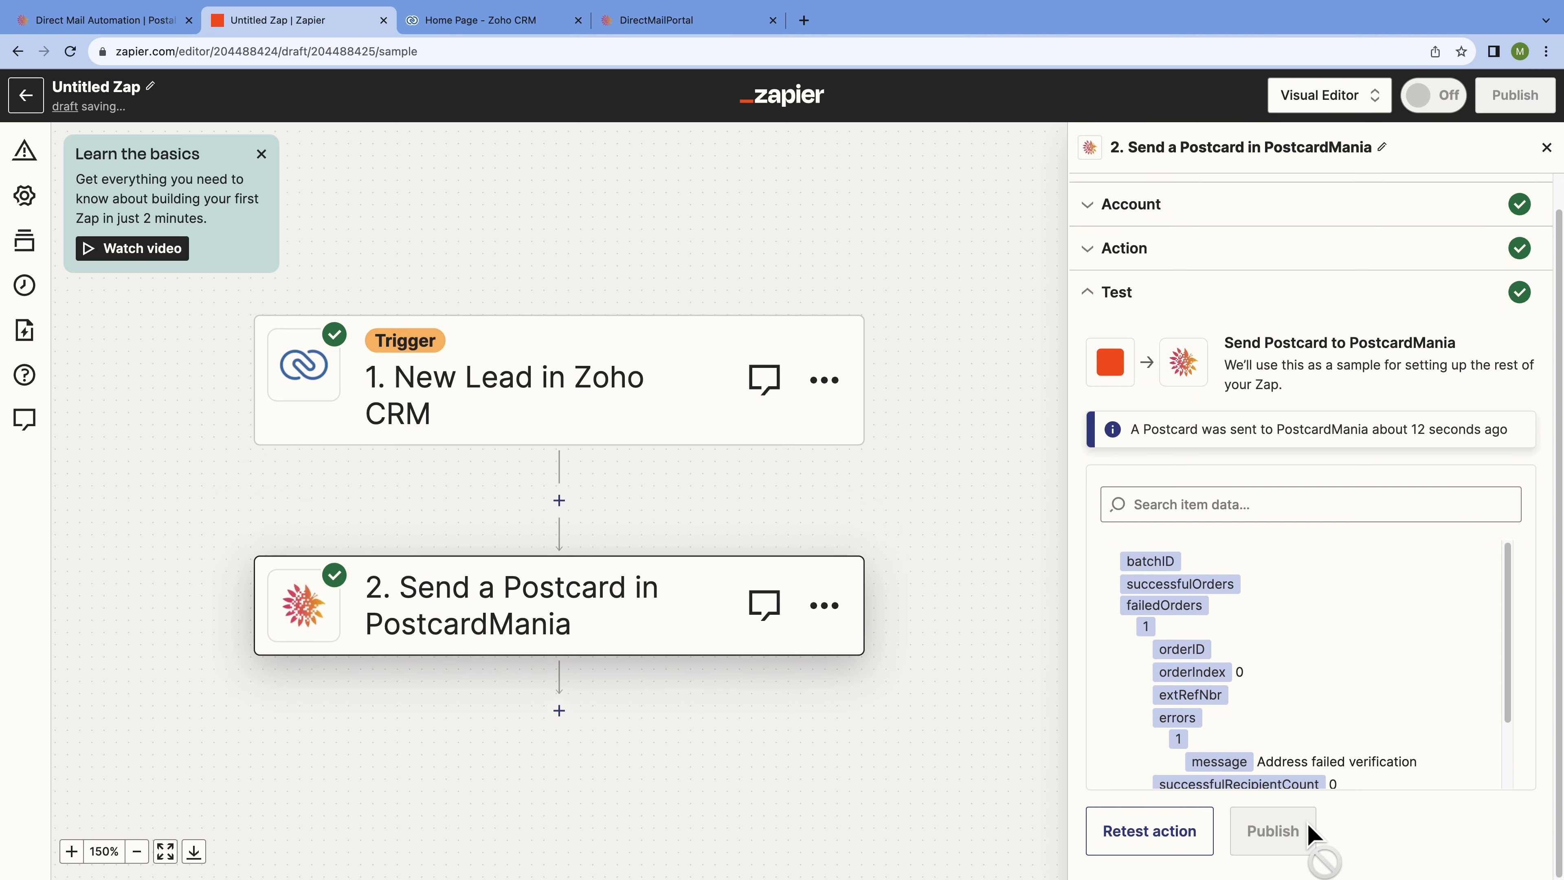
{"action": "left_click", "coordinate": [1273, 831]}
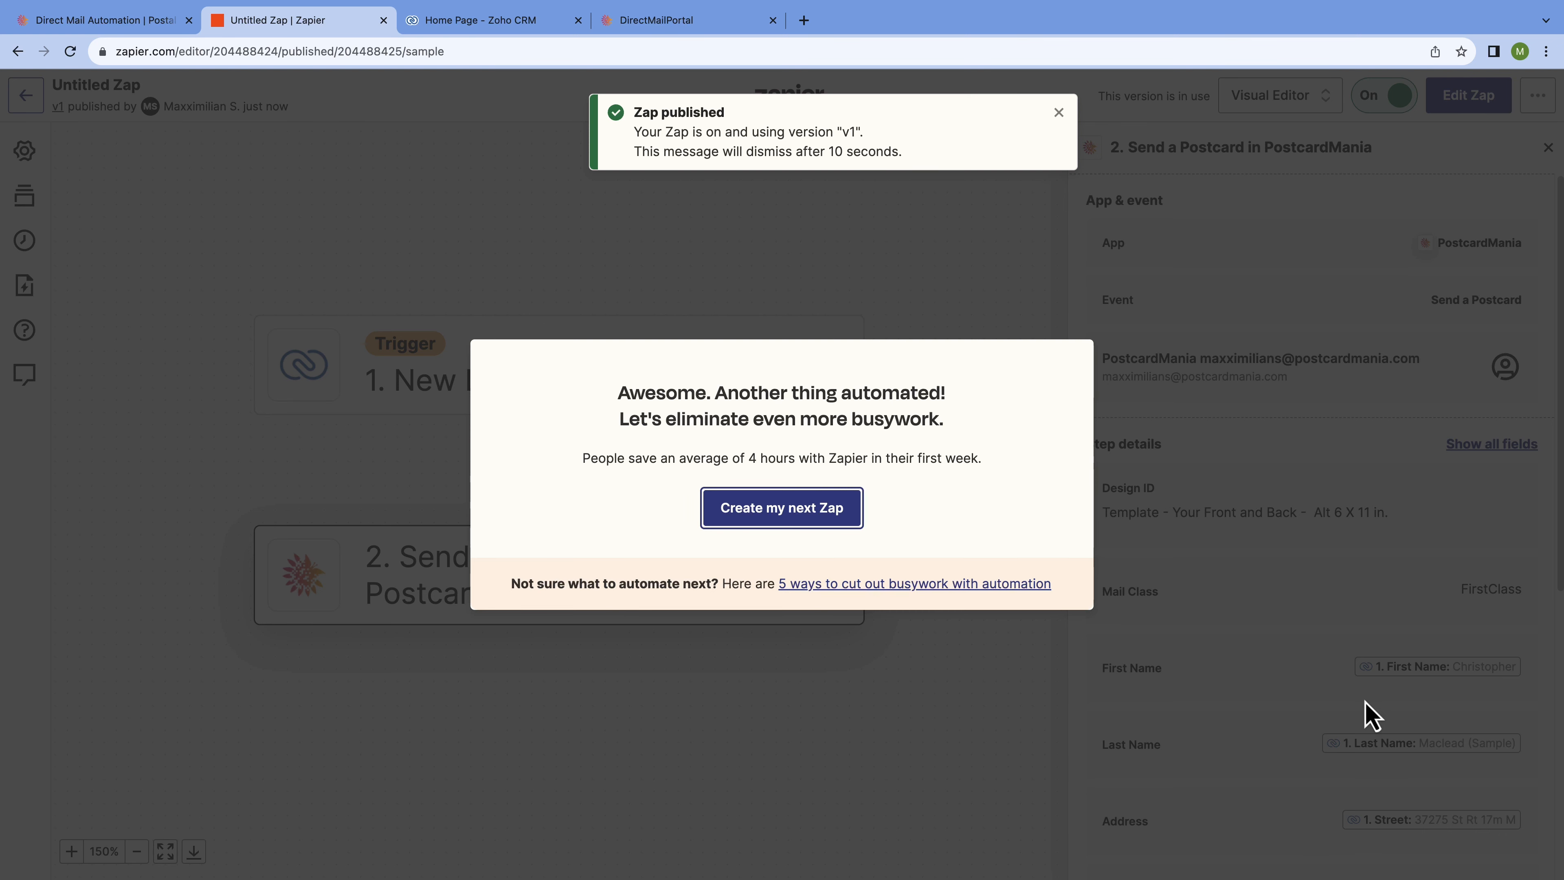
Dismiss the publish notice and congratulations message, then return to the list of Zaps.
{"action": "left_click", "coordinate": [1059, 114]}
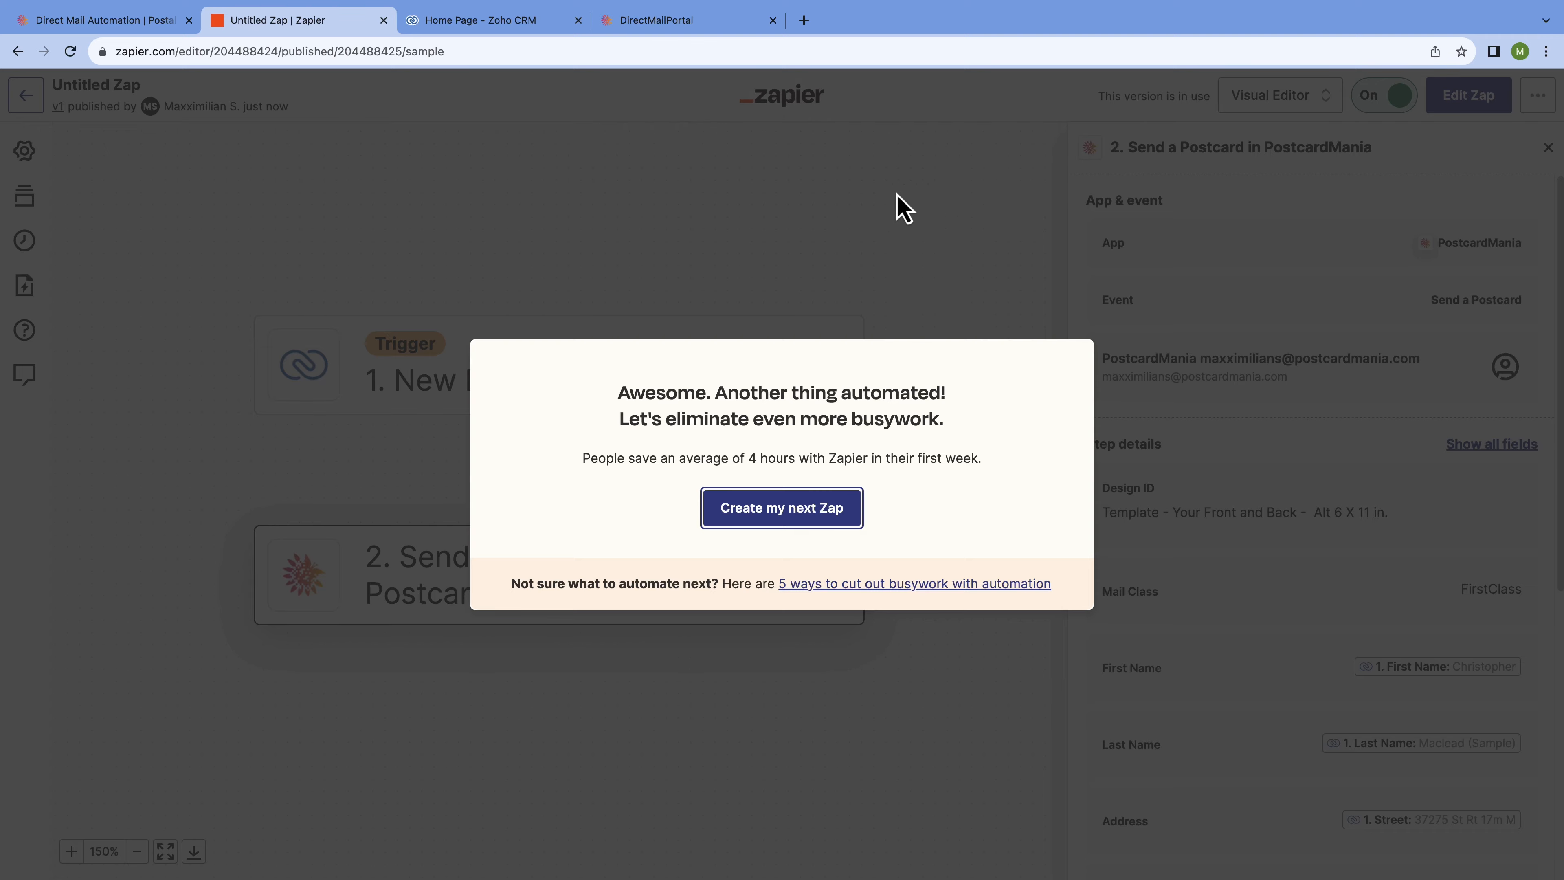
{"action": "left_click", "coordinate": [887, 215]}
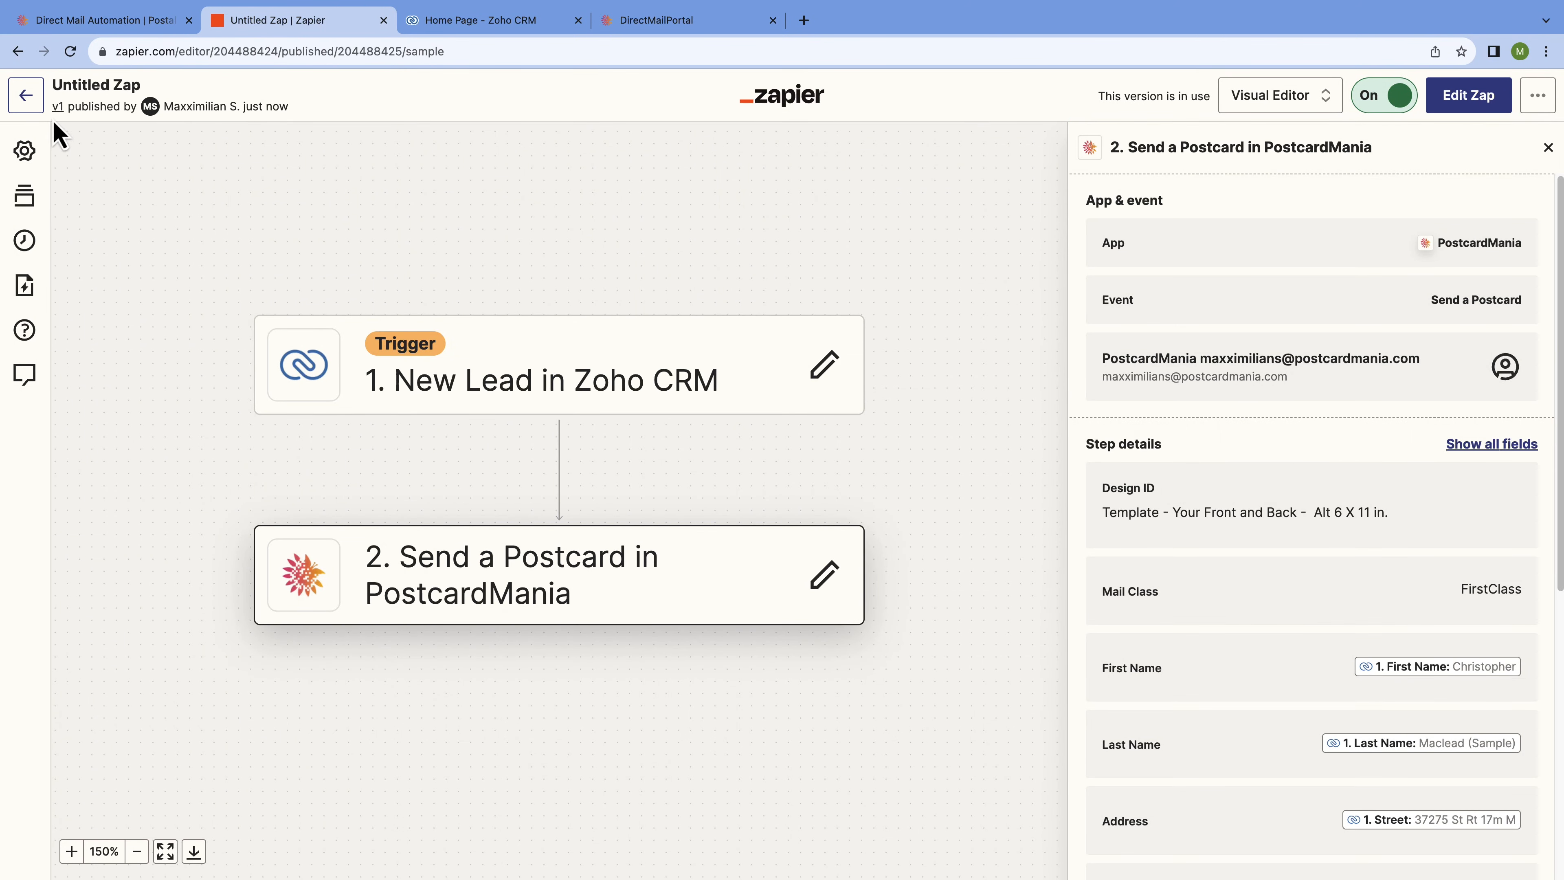
{"action": "left_click", "coordinate": [27, 96]}
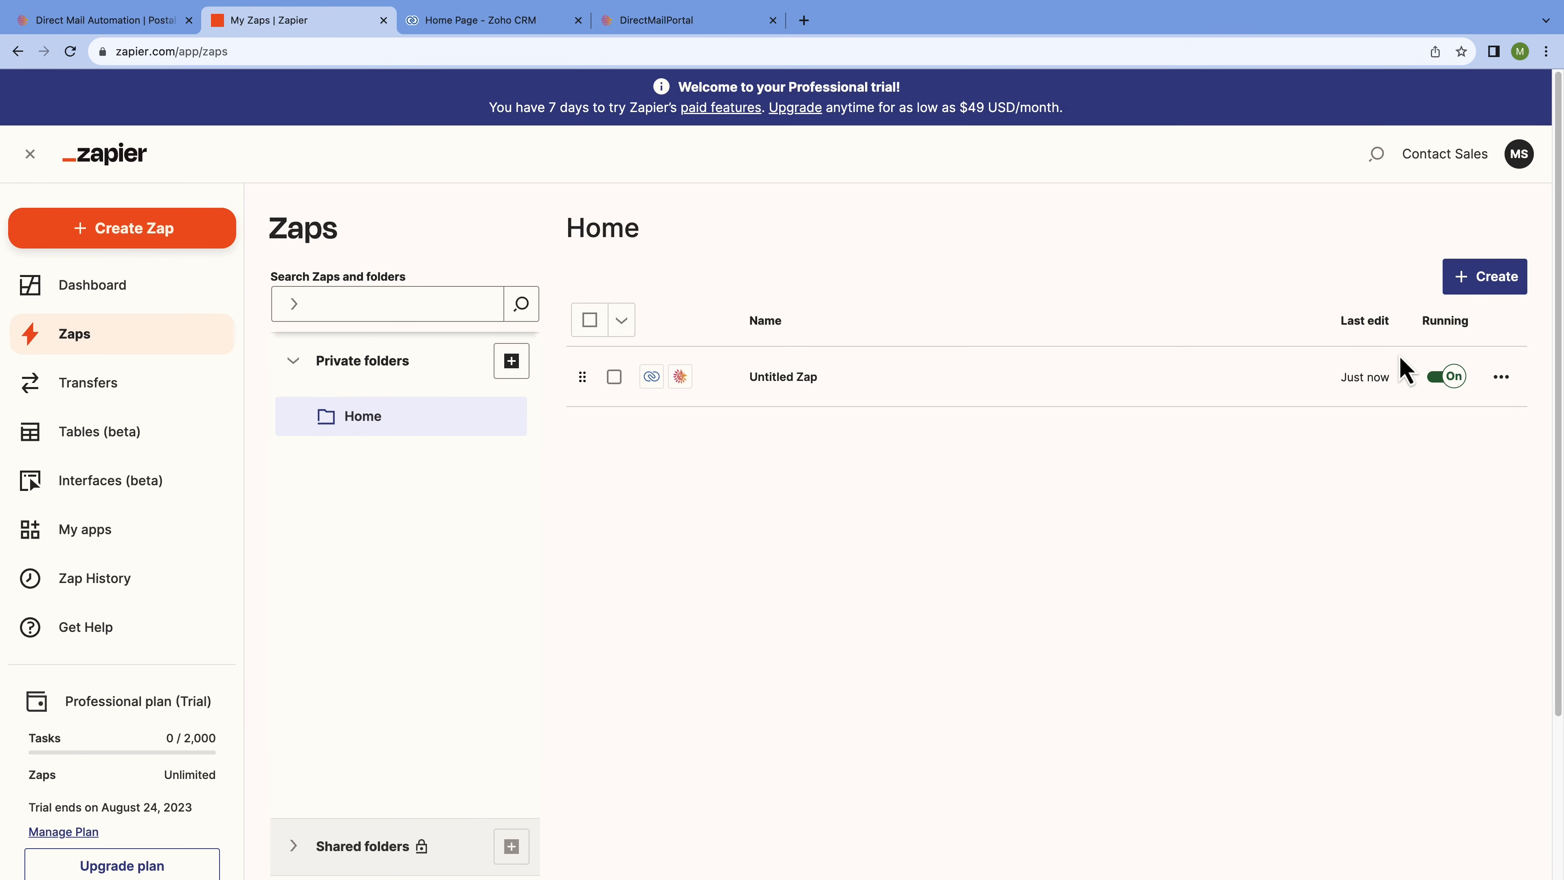
Rename the Untitled Zap to 'Zoho - New Lead Postcard'.
{"action": "left_click", "coordinate": [1502, 377]}
{"action": "left_click", "coordinate": [1411, 541]}
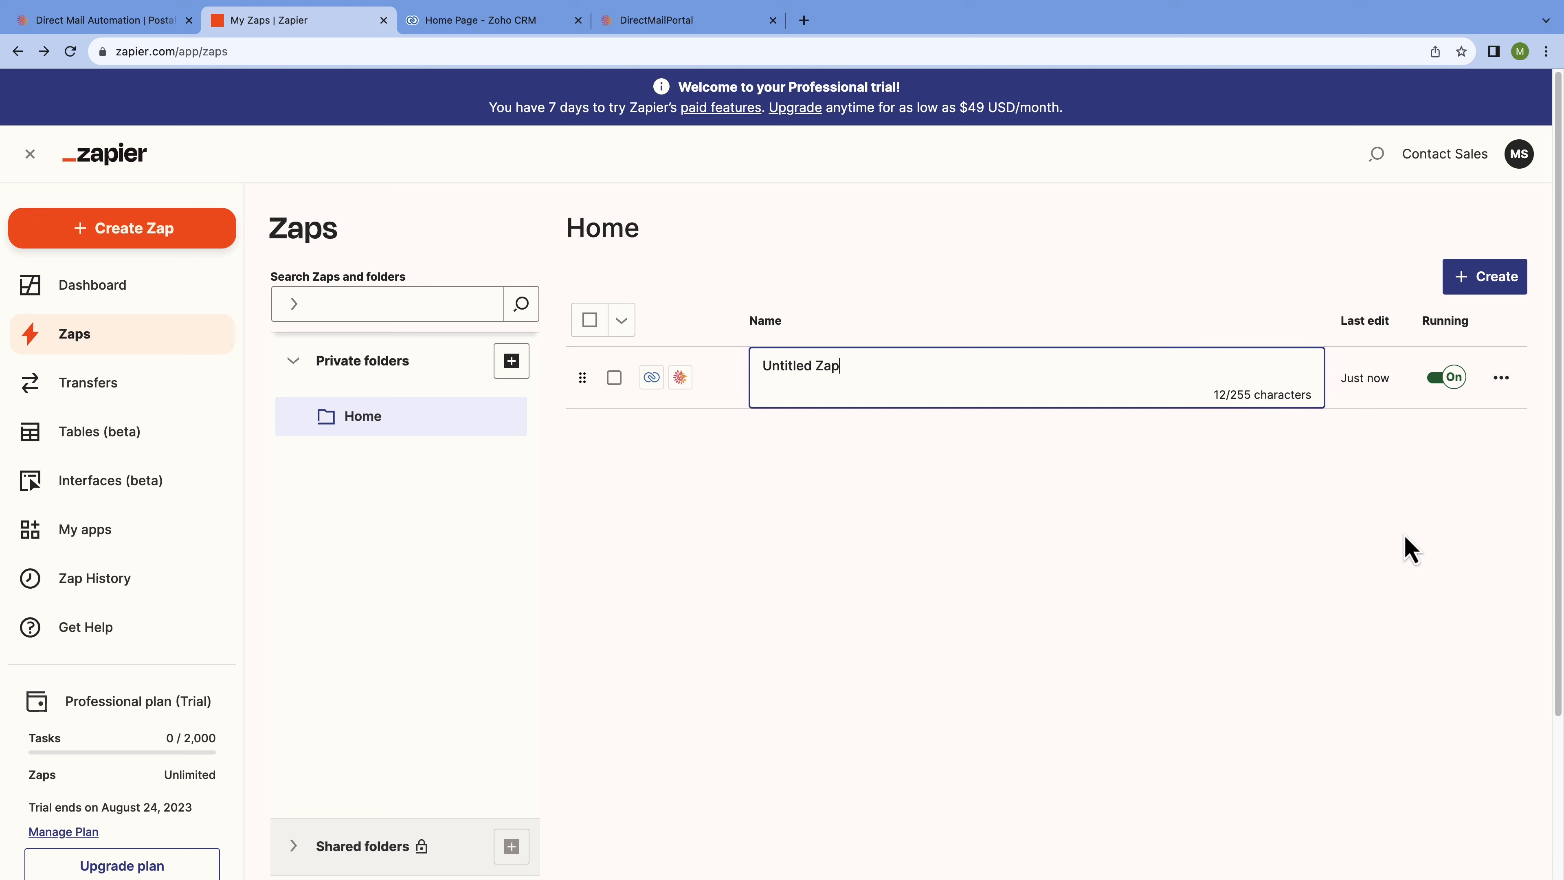
{"action": "key", "text": "BackSpace"}
{"action": "key", "text": "BackSpace"}
{"action": "key", "text": "BackSpace"}
{"action": "key", "text": "BackSpace"}
{"action": "key", "text": "BackSpace"}
{"action": "key", "text": "BackSpace"}
{"action": "key", "text": "BackSpace"}
{"action": "key", "text": "BackSpace"}
{"action": "key", "text": "BackSpace"}
{"action": "key", "text": "BackSpace"}
{"action": "key", "text": "BackSpace"}
{"action": "key", "text": "BackSpace"}
{"action": "type", "text": "Zoho - New Lead Postcard"}
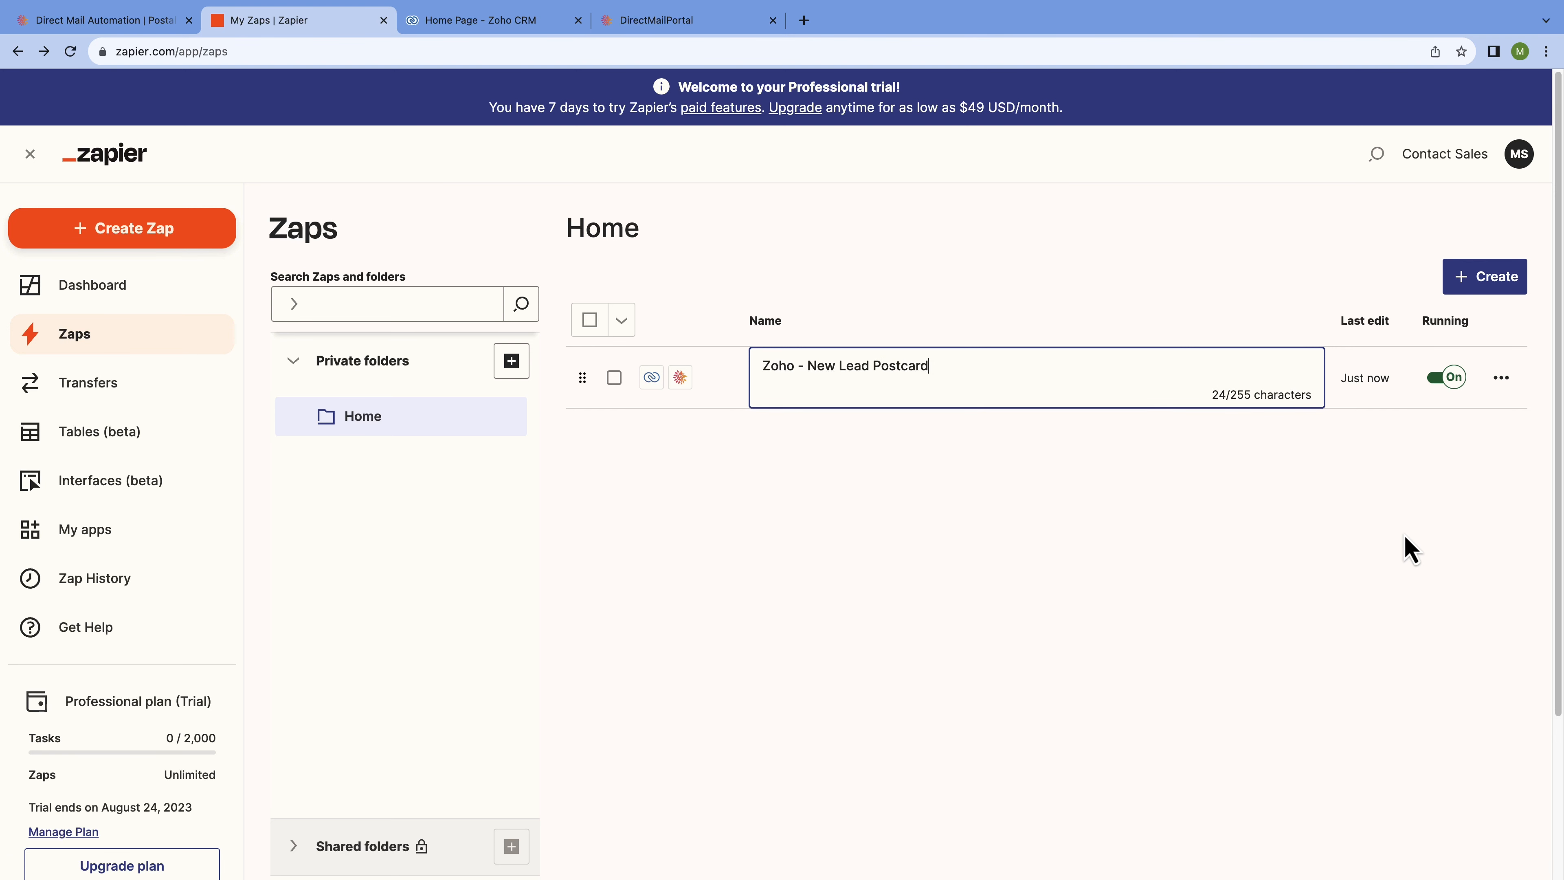
{"action": "left_click", "coordinate": [1377, 523]}
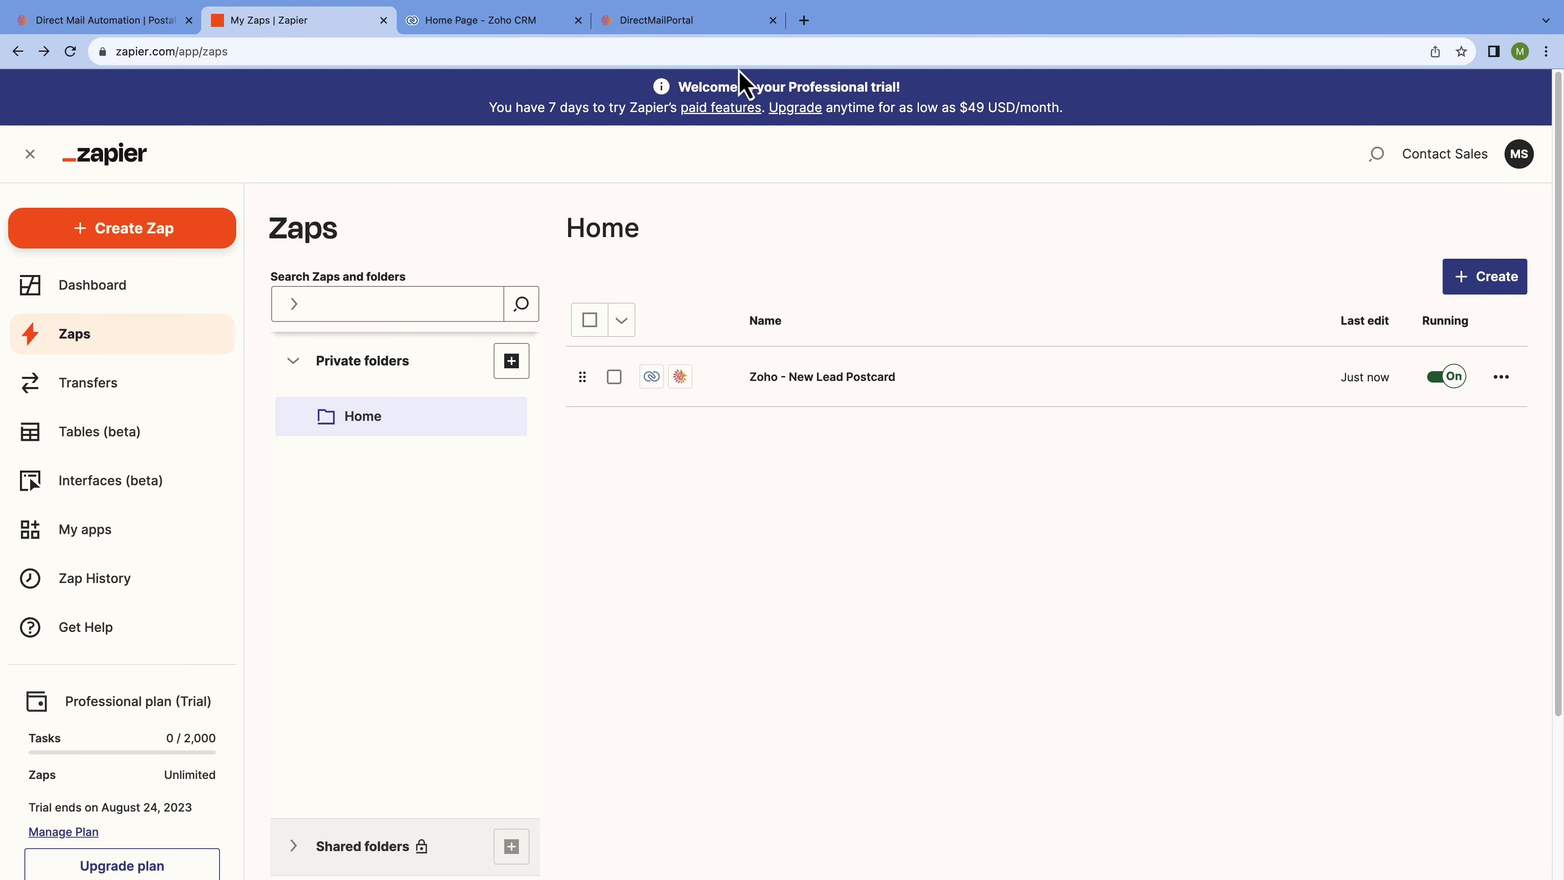
{"action": "left_click", "coordinate": [552, 22]}
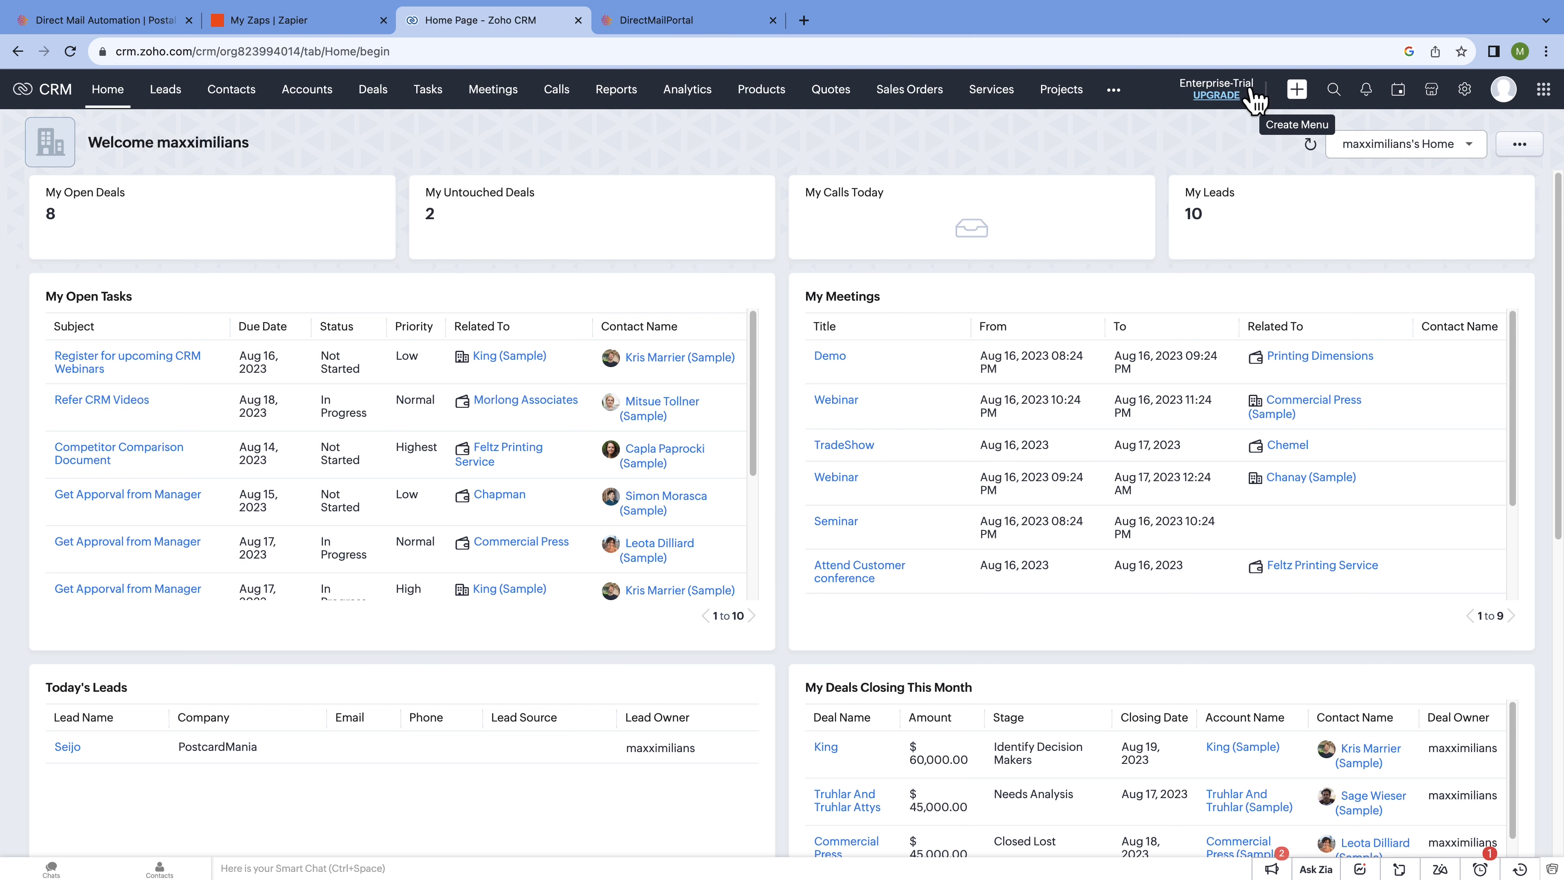
Go to the Leads list and open a blank Create Lead form.
{"action": "left_click", "coordinate": [185, 95]}
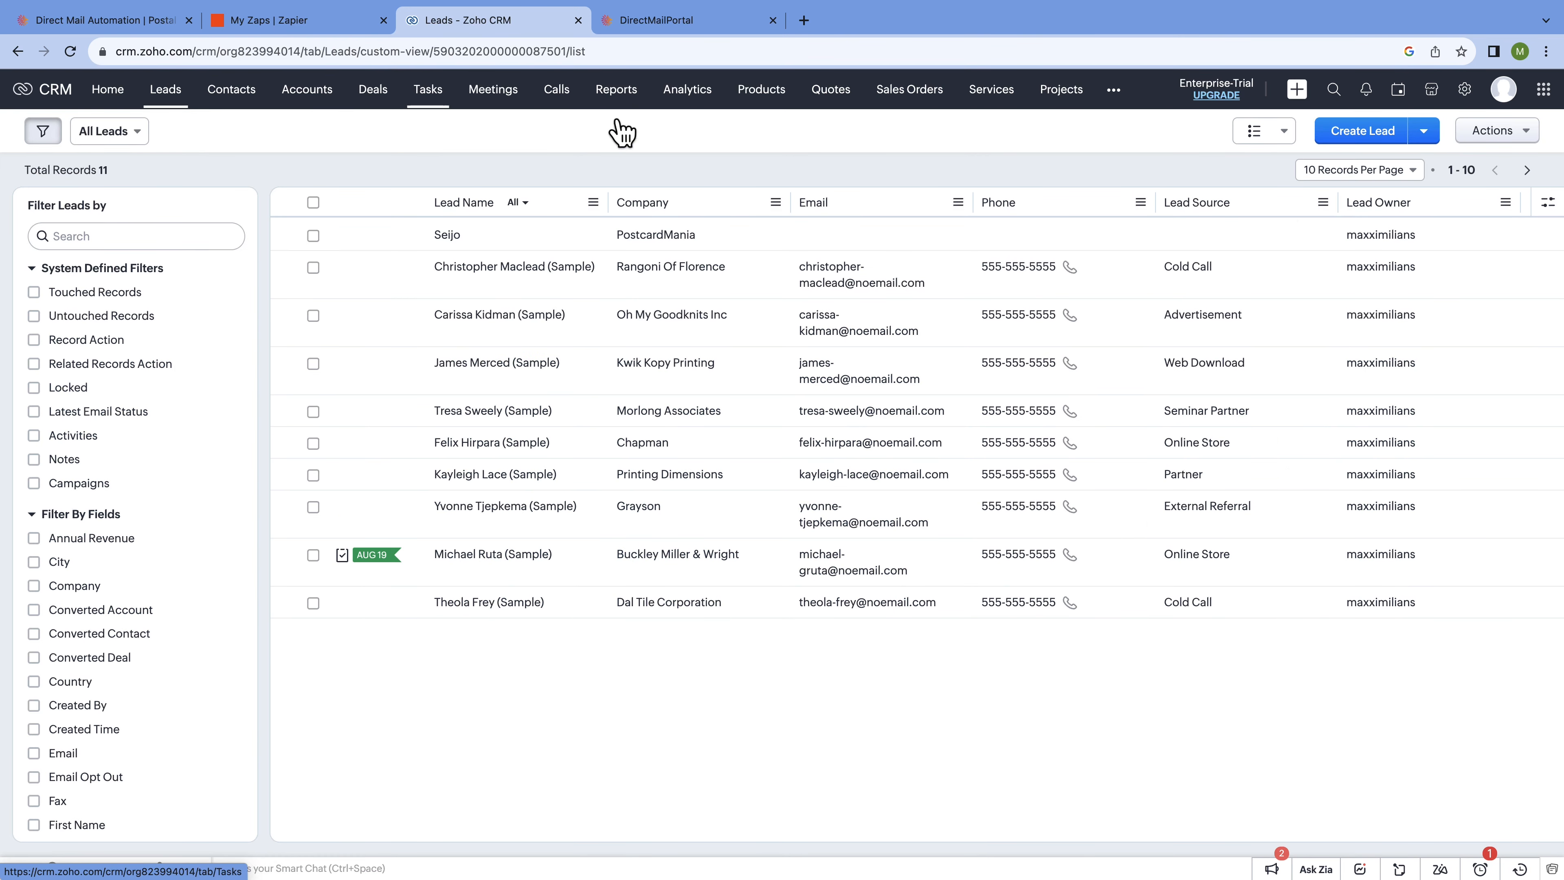
{"action": "left_click", "coordinate": [1365, 140]}
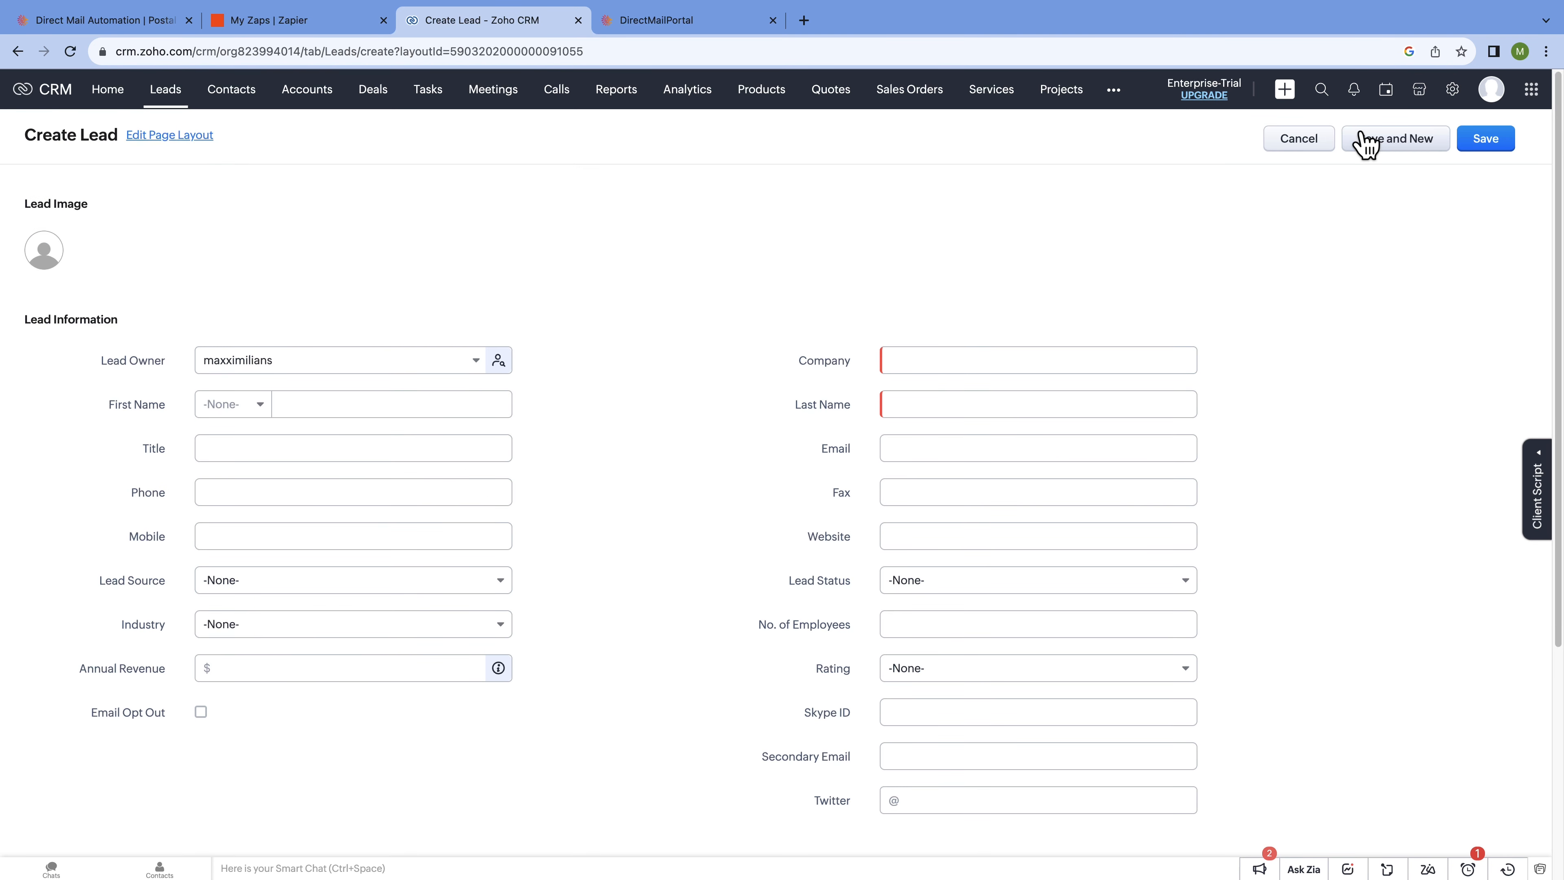
Enter PostcardMania as the company and fill in the lead's last name.
{"action": "left_click", "coordinate": [967, 360]}
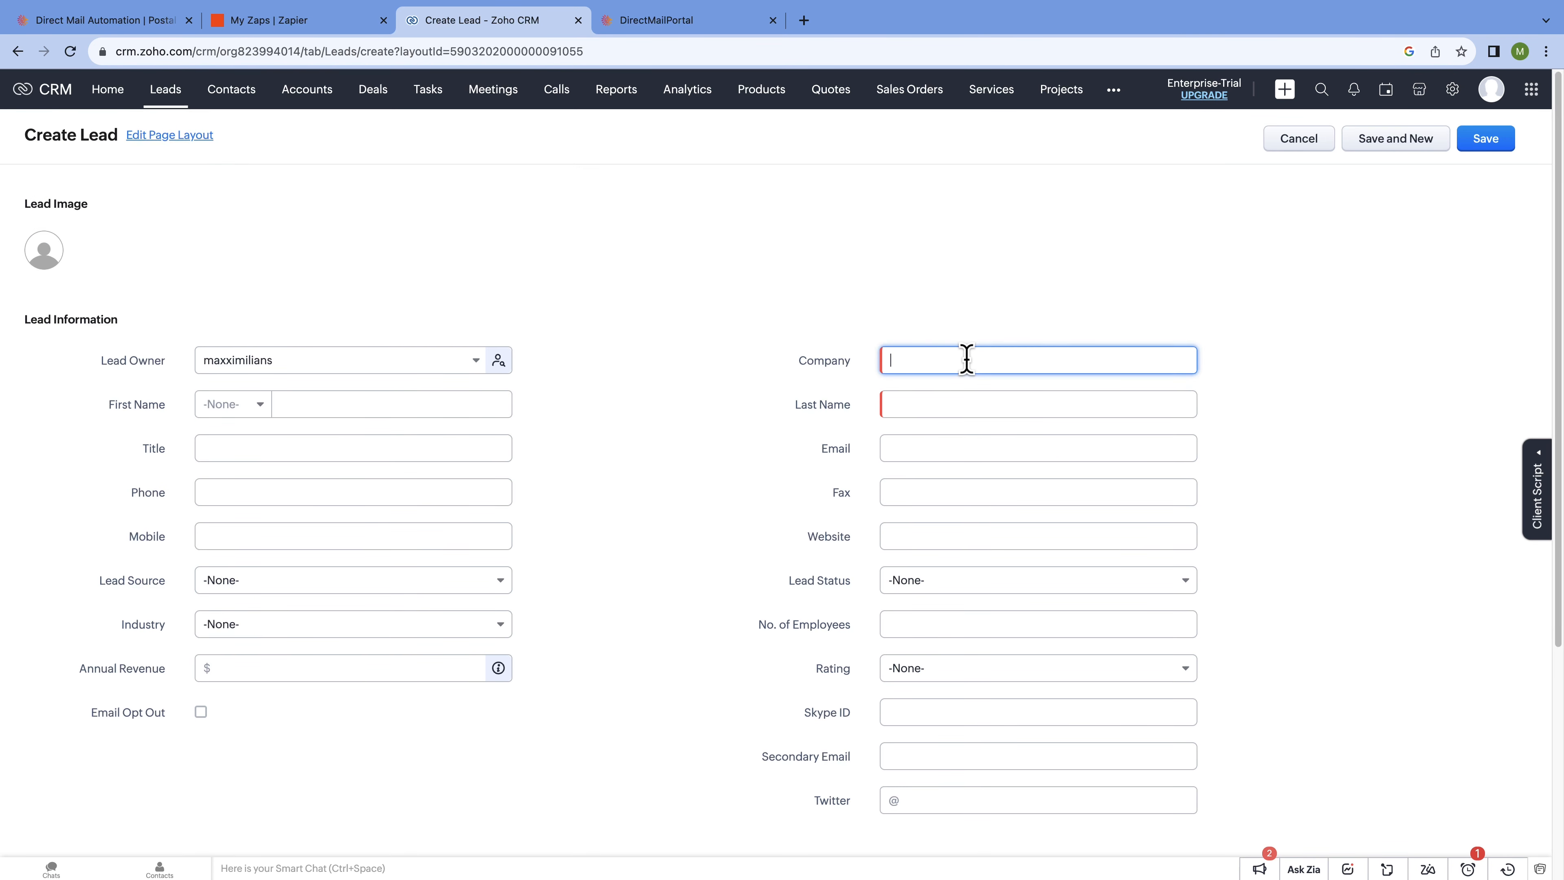
{"action": "type", "text": "PostcardMani"}
{"action": "key", "text": "Tab"}
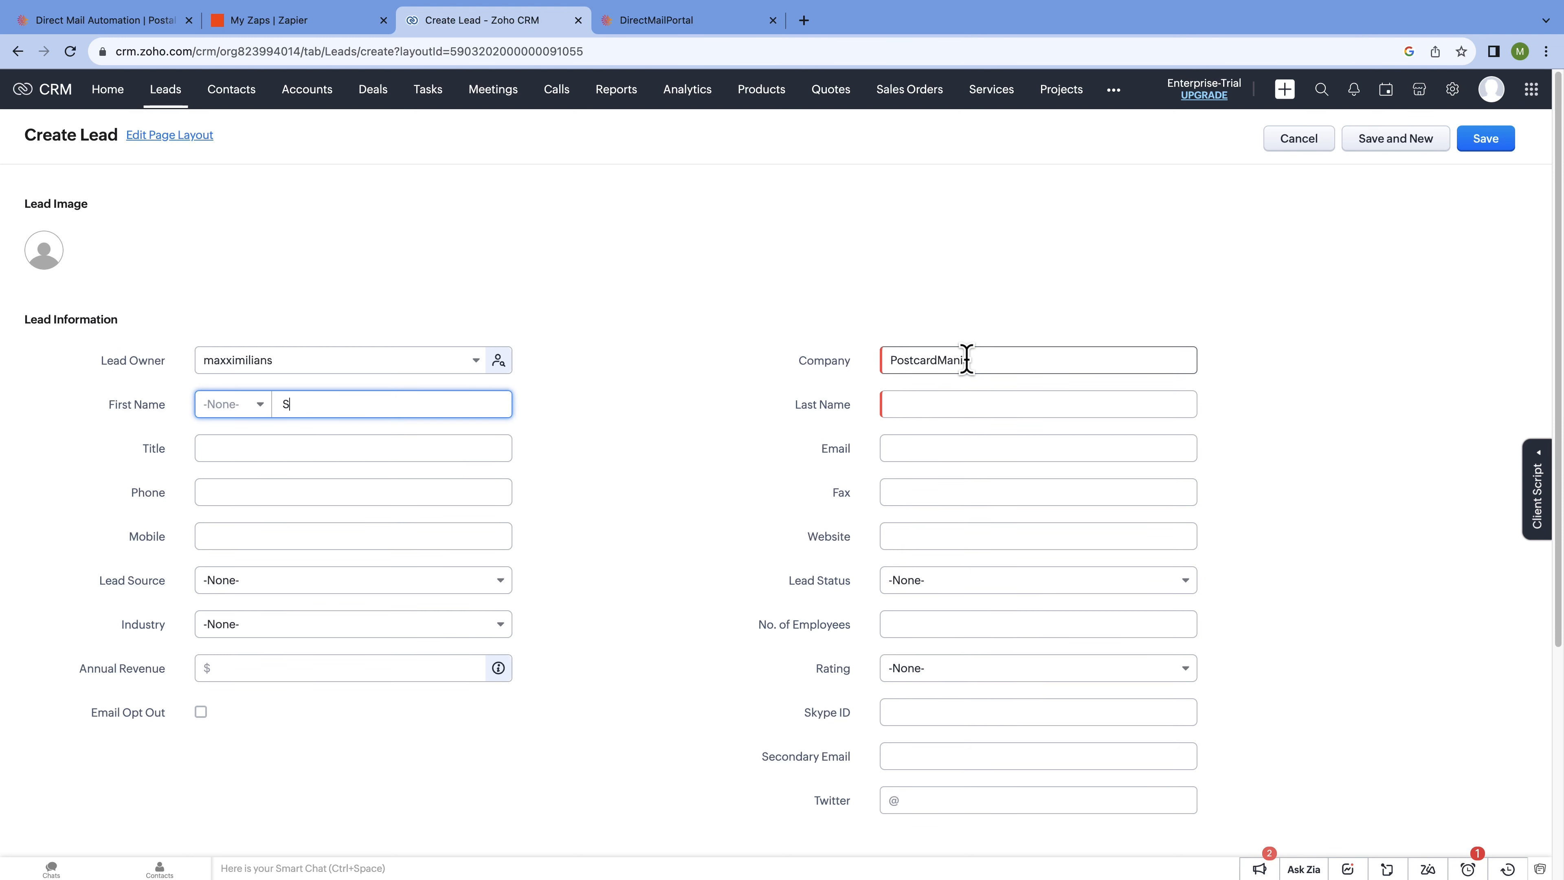
{"action": "key", "text": "Tab"}
{"action": "type", "text": "Seijo"}
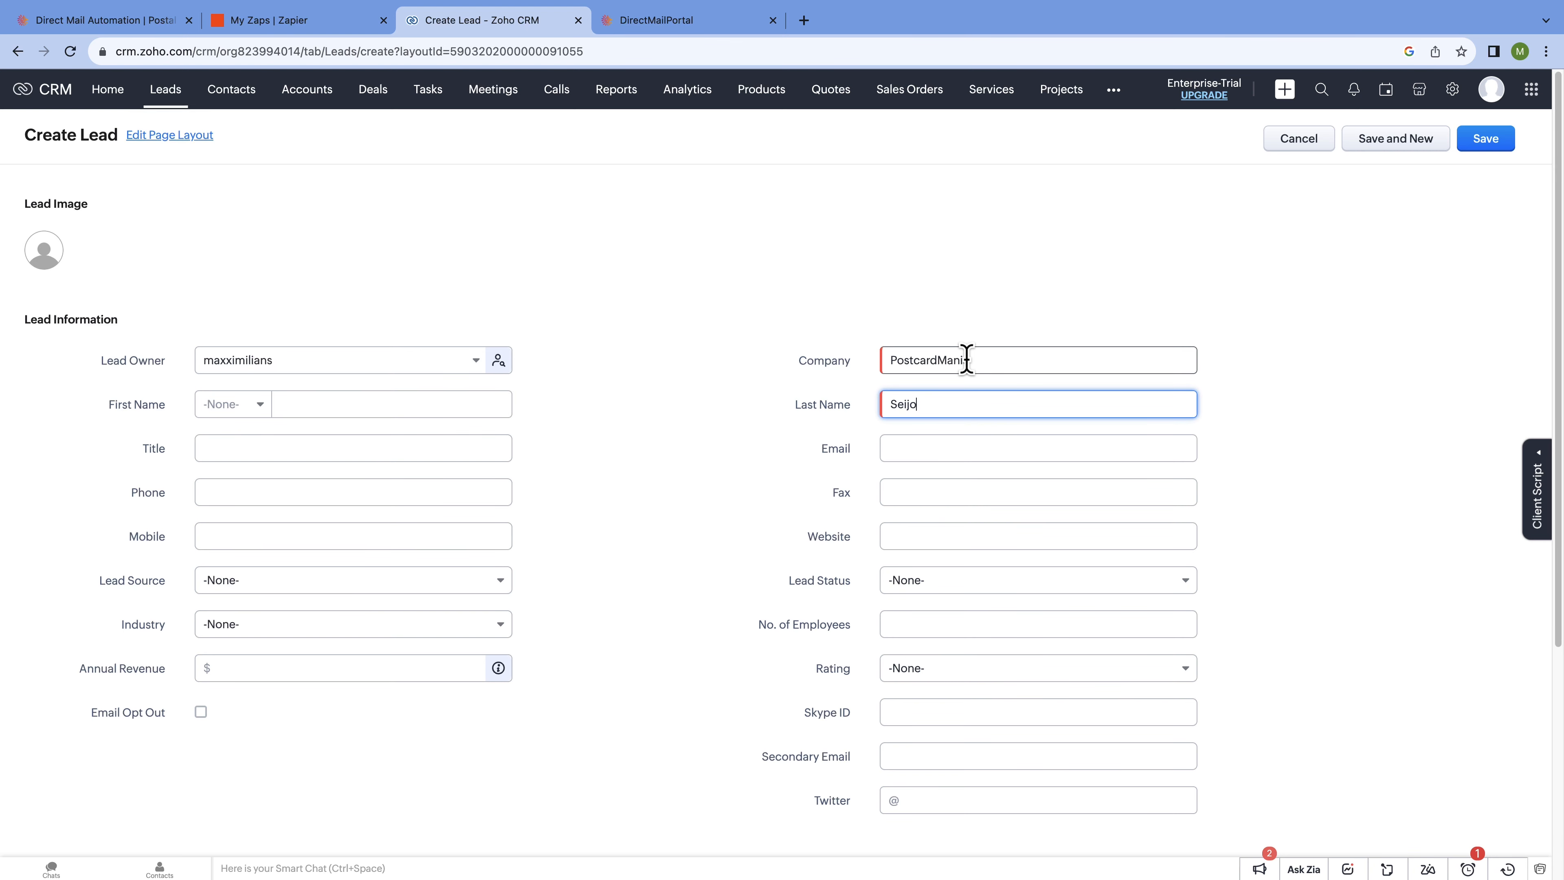
Fill in the lead's street, city, state, zip code and country USA, then save the lead.
{"action": "scroll", "coordinate": [773, 455], "scroll_direction": "down", "scroll_amount": 2}
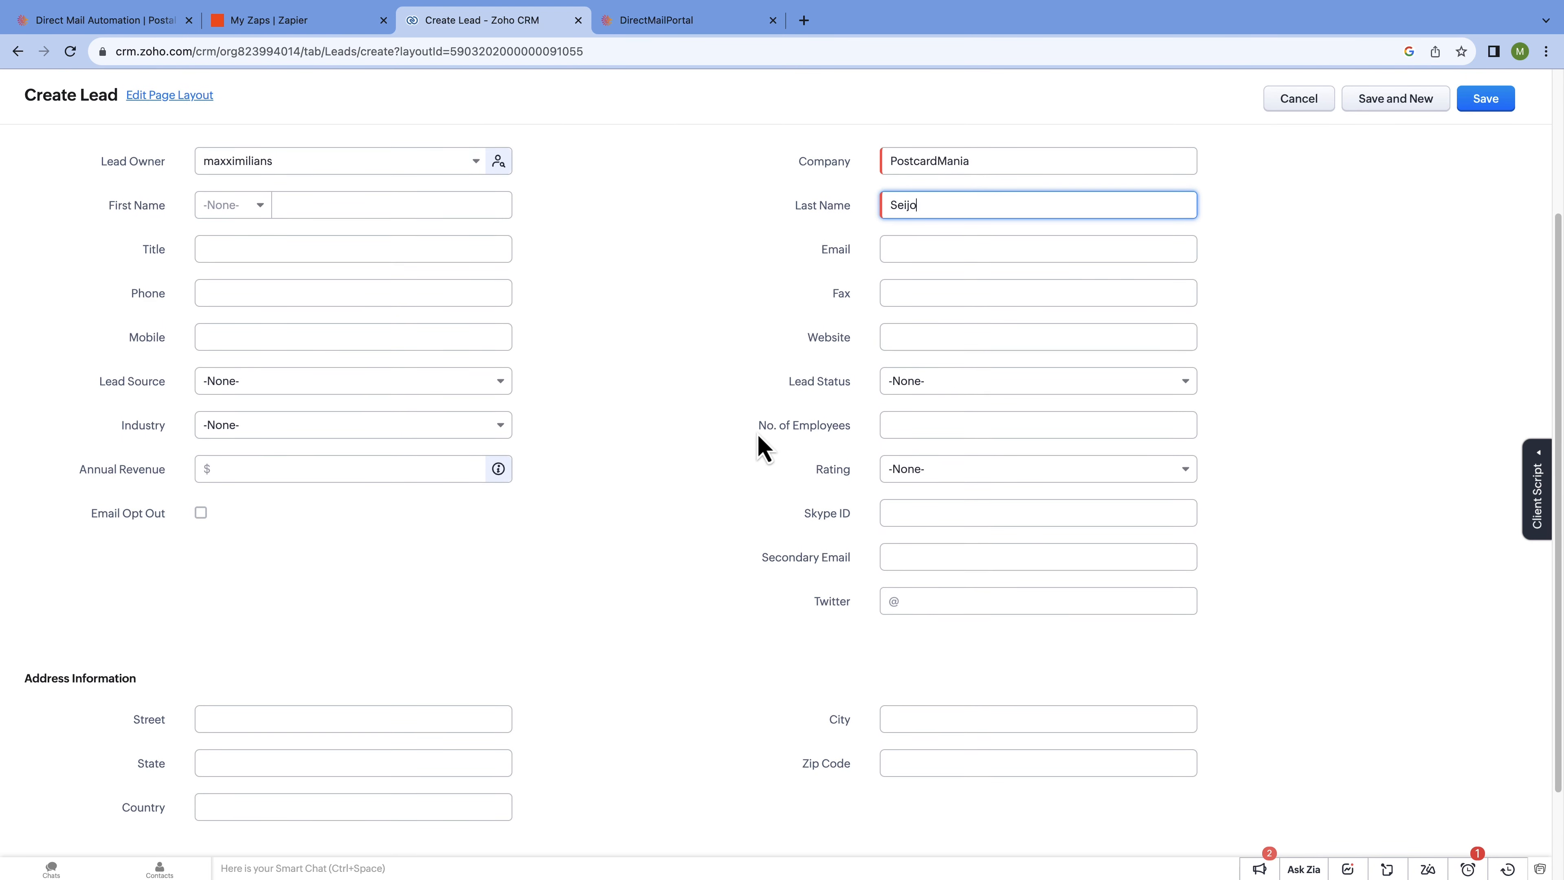
{"action": "scroll", "coordinate": [762, 444], "scroll_direction": "down", "scroll_amount": 3}
{"action": "left_click", "coordinate": [447, 601]}
{"action": "left_click", "coordinate": [1072, 603]}
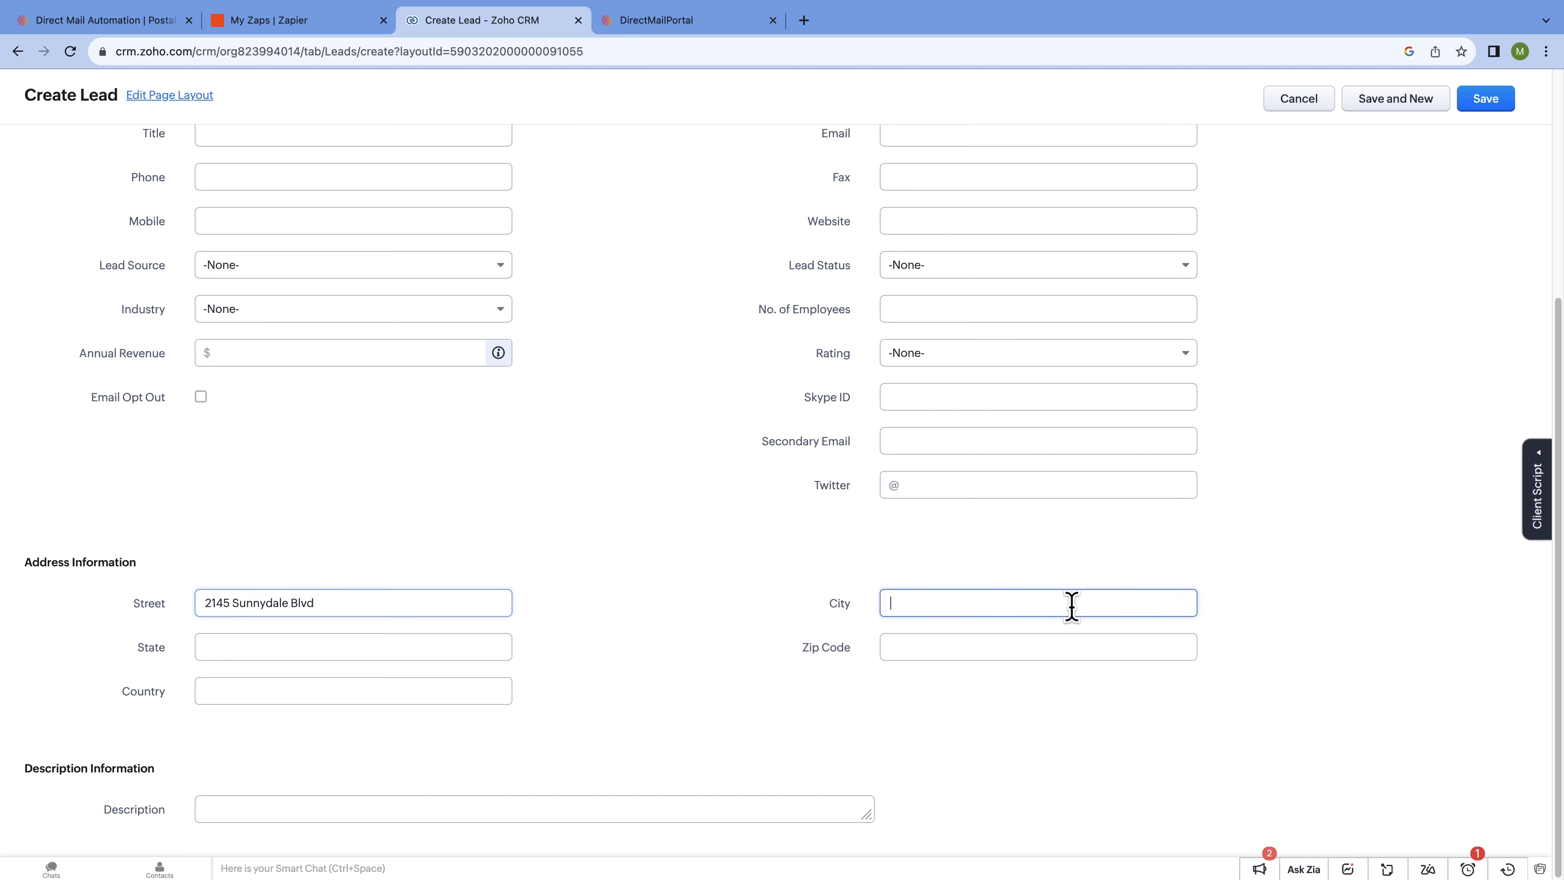
{"action": "type", "text": "Clearwater"}
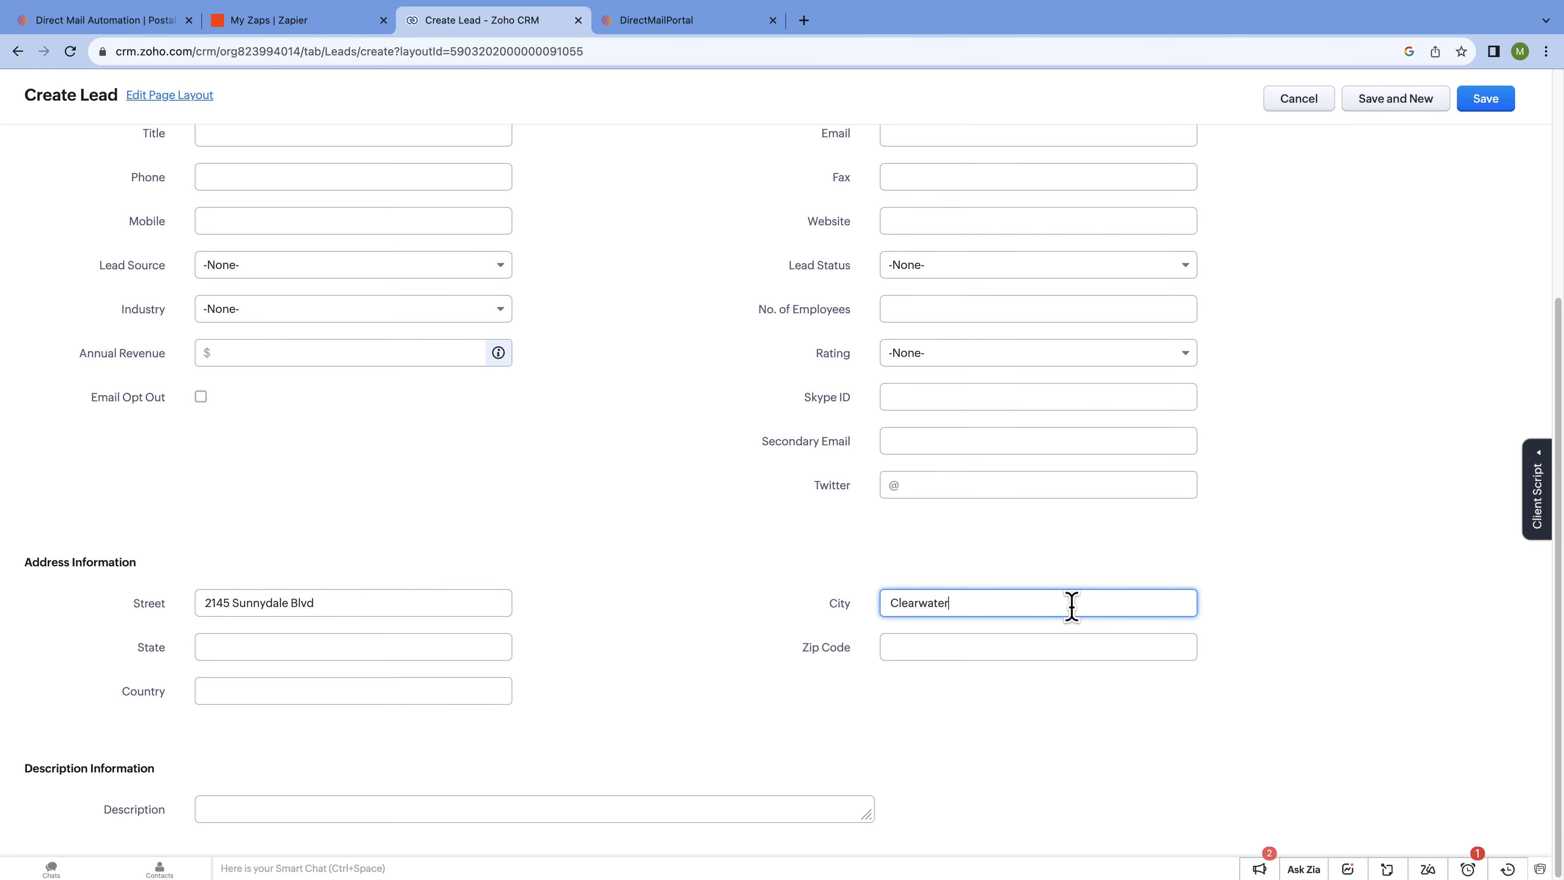
{"action": "key", "text": "Tab"}
{"action": "type", "text": "FL"}
{"action": "key", "text": "Tab"}
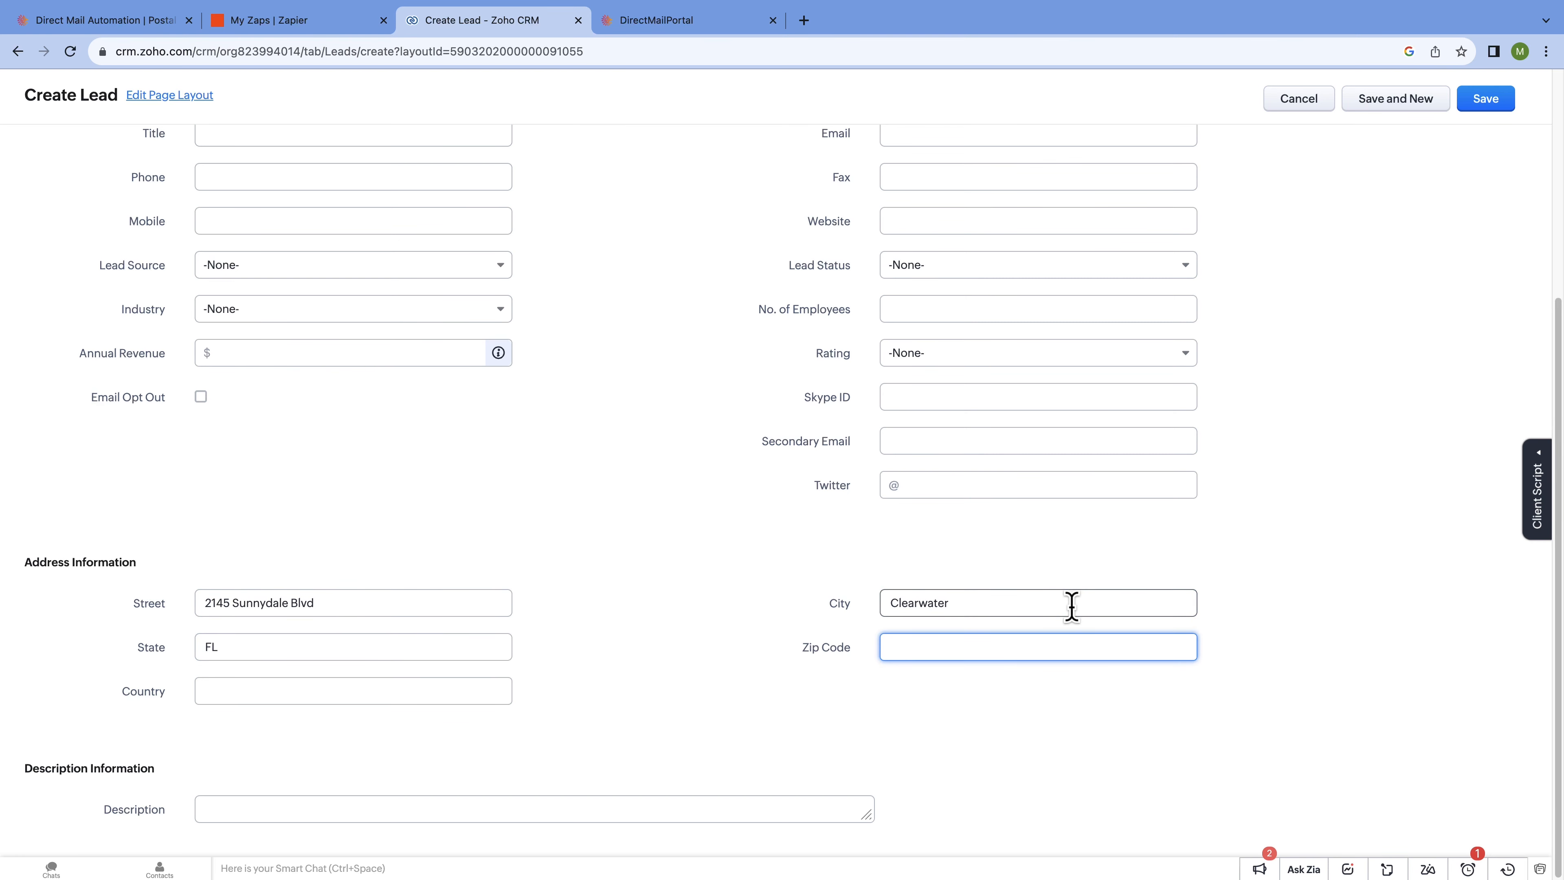
{"action": "type", "text": "33765"}
{"action": "key", "text": "Tab"}
{"action": "type", "text": "USA"}
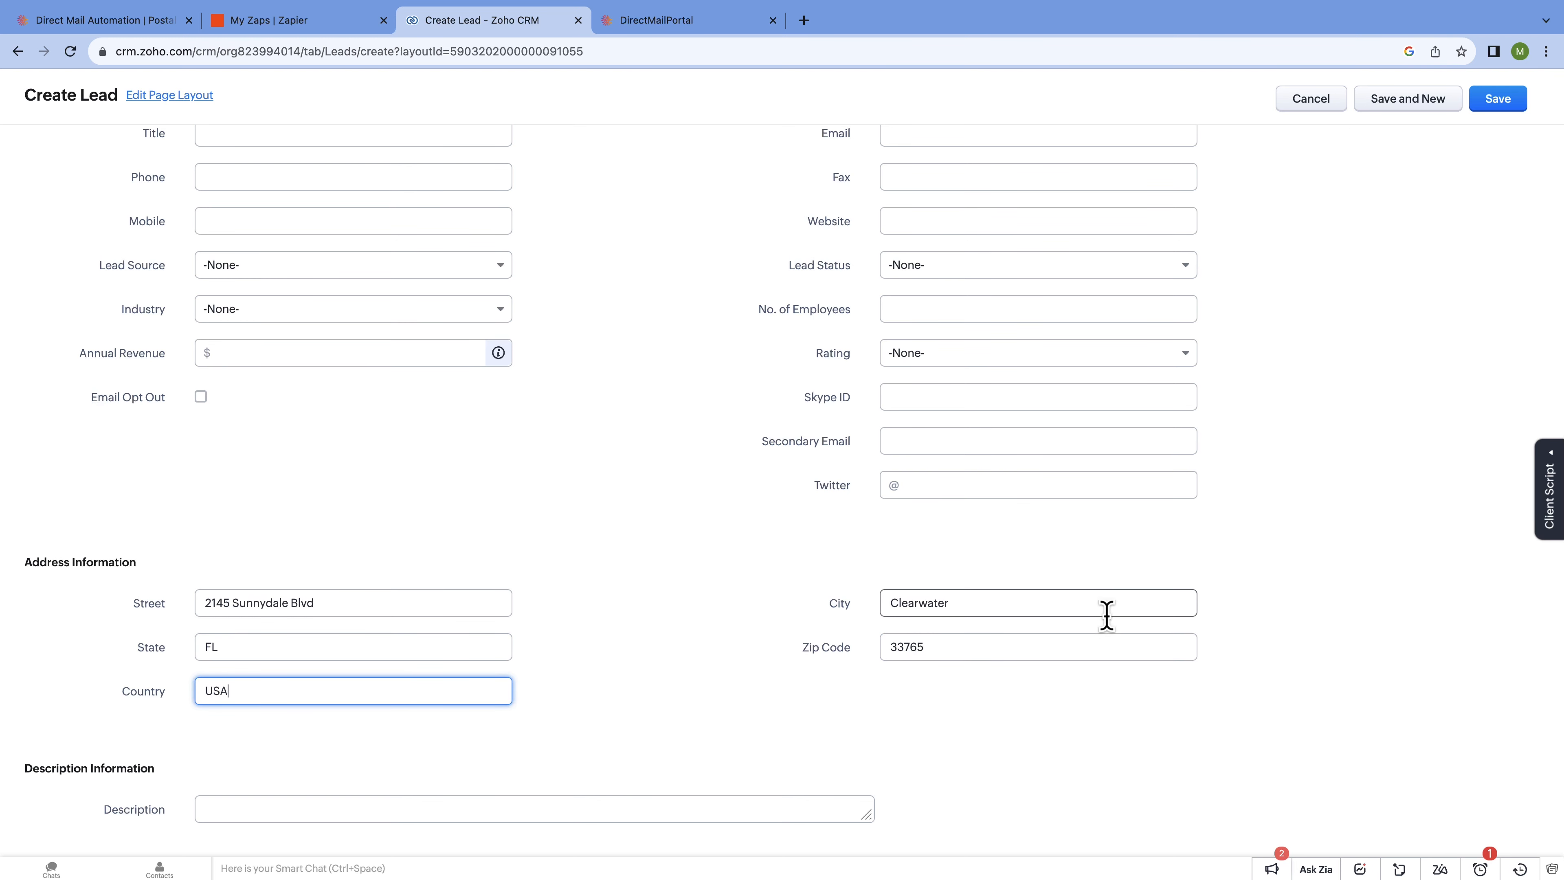
{"action": "left_click", "coordinate": [850, 696]}
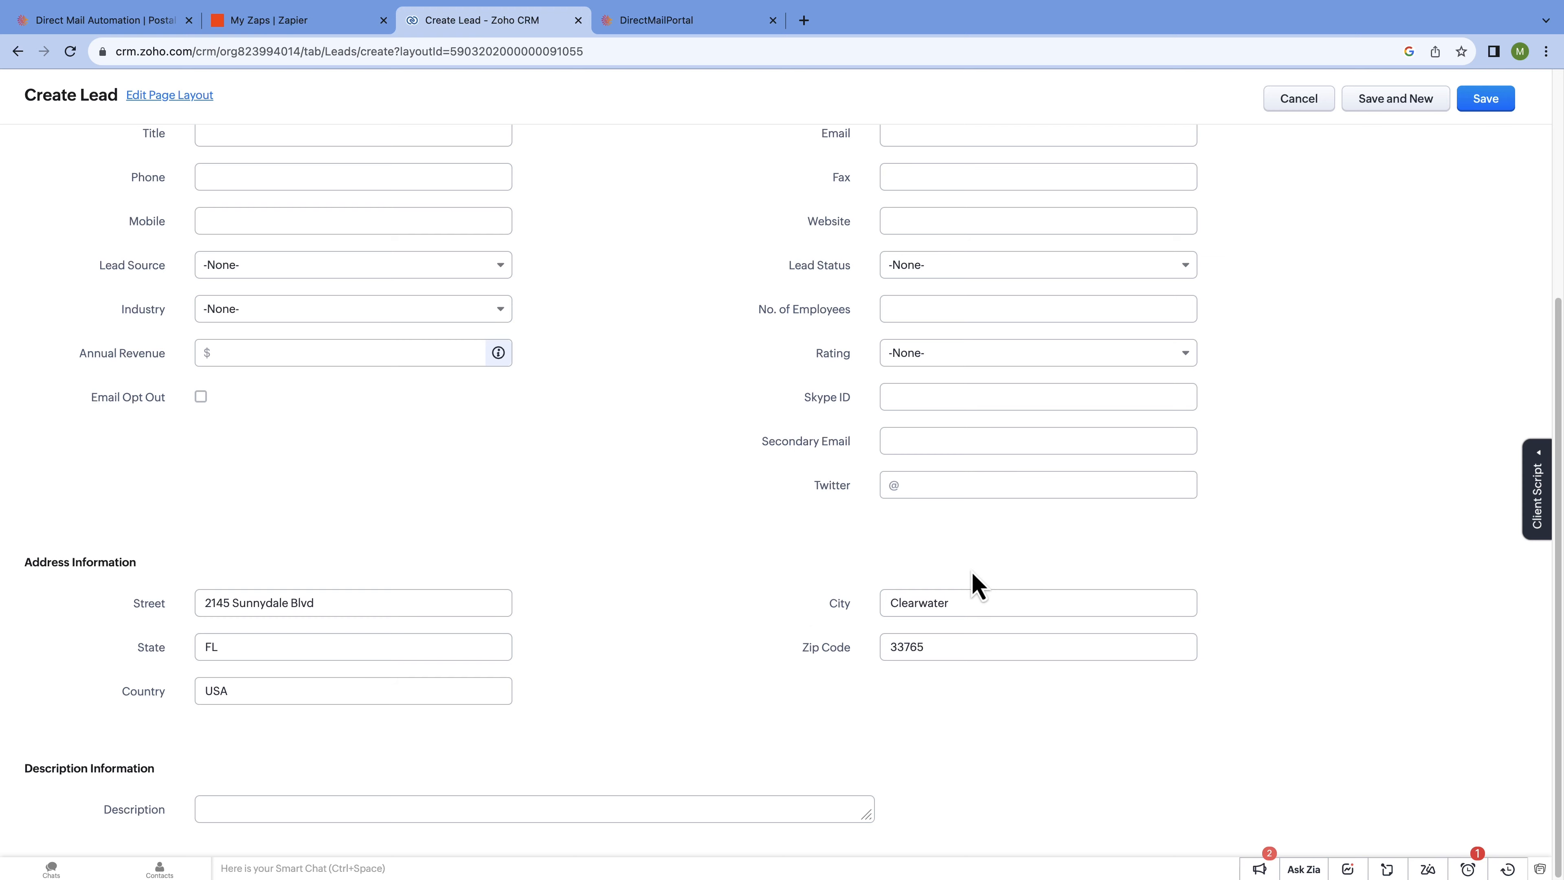
{"action": "left_click", "coordinate": [1490, 100]}
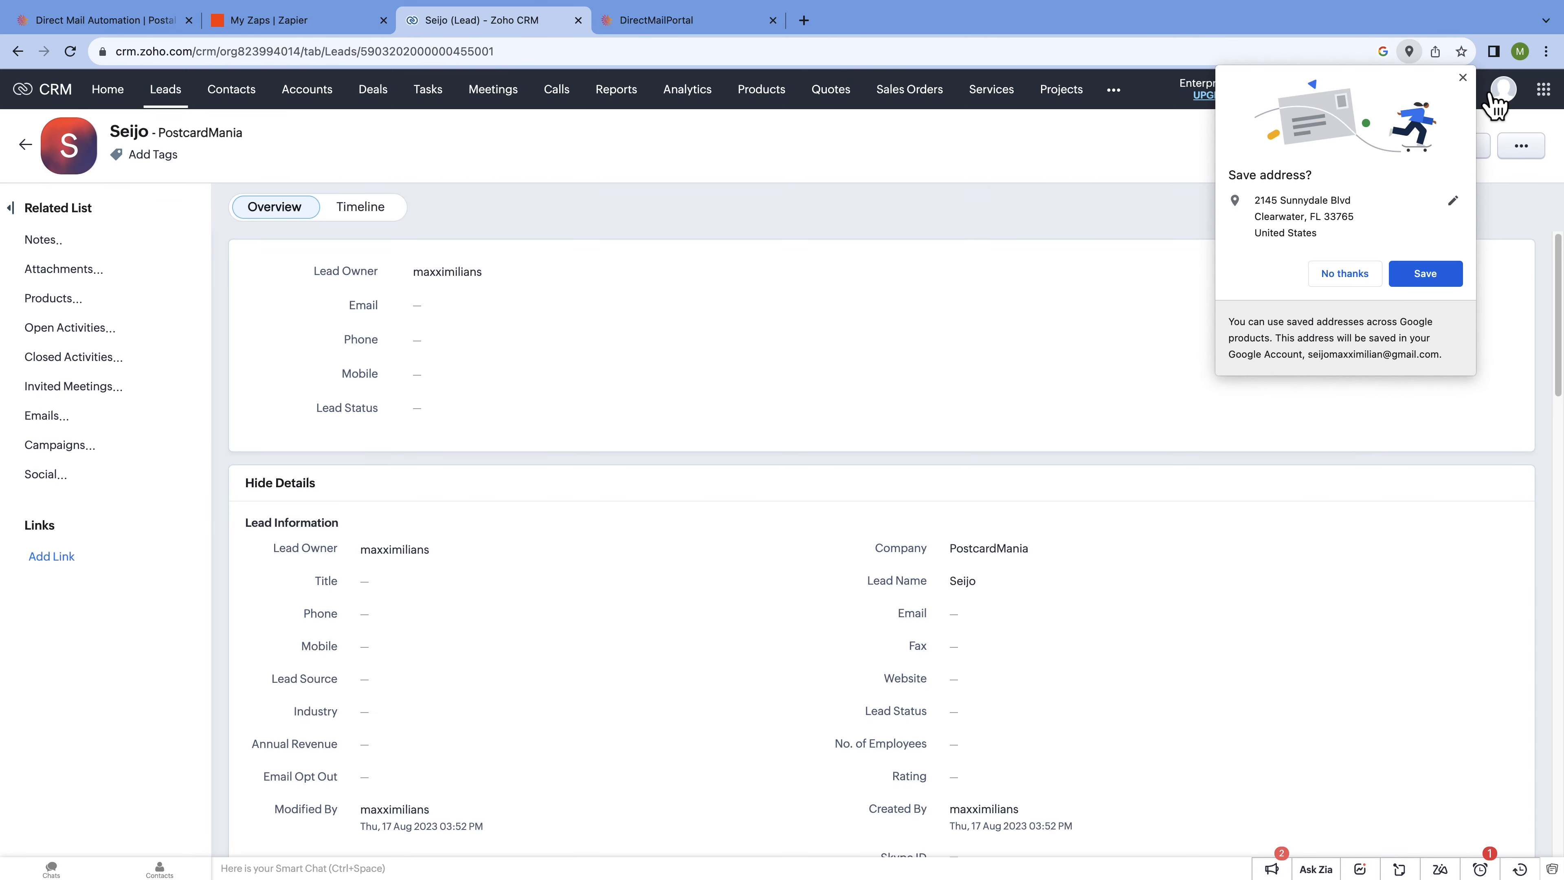
Decline Chrome's address-save offer, review the saved PostcardMania lead's address, and return to Zapier.
{"action": "left_click", "coordinate": [1366, 278]}
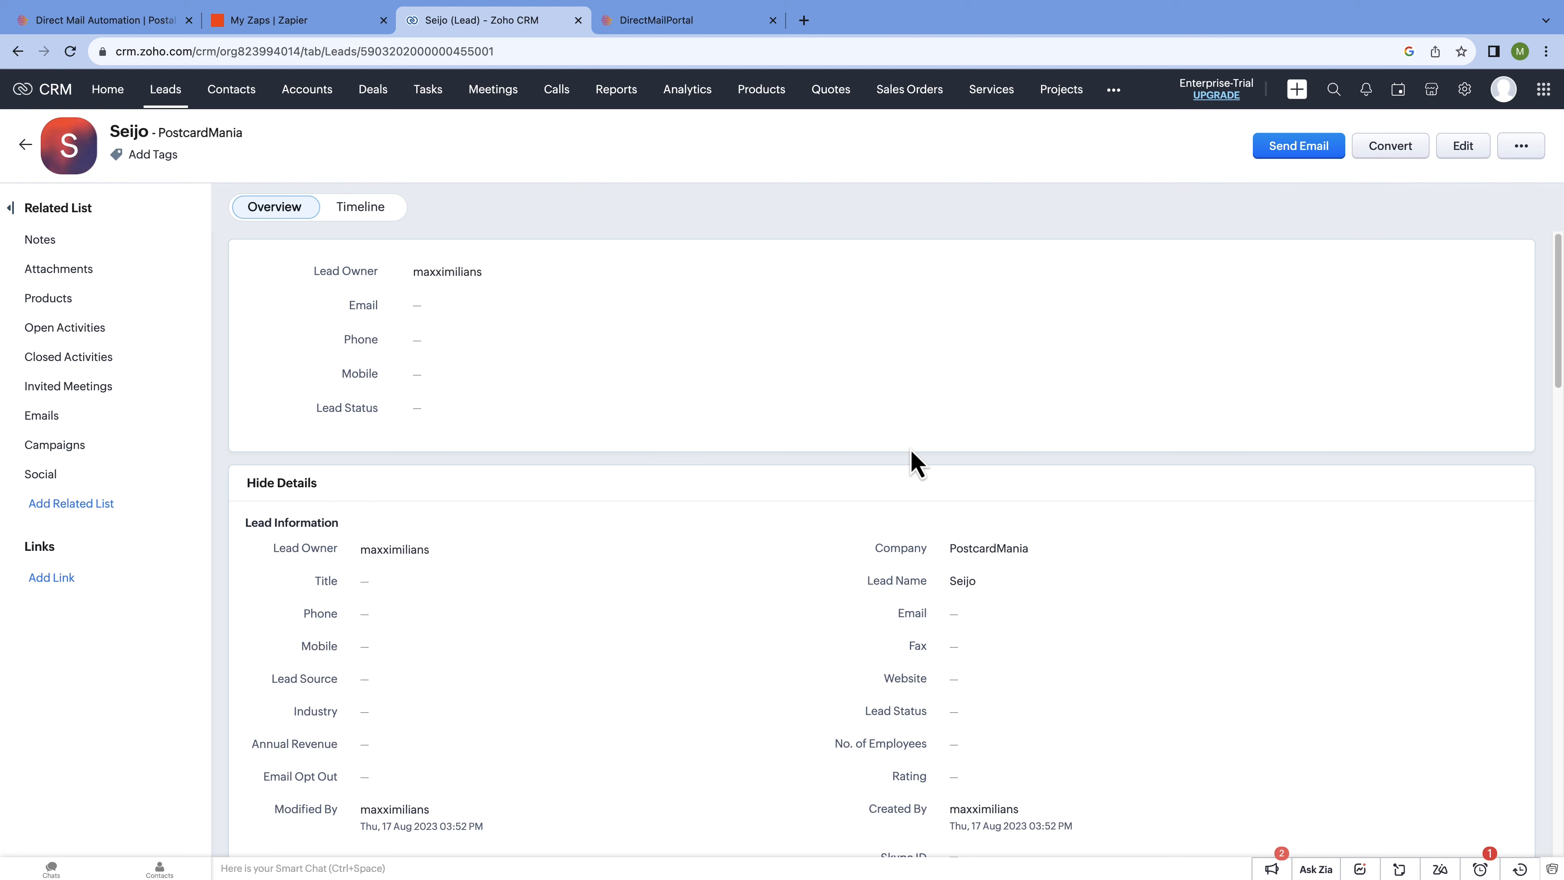
{"action": "scroll", "coordinate": [915, 464], "scroll_direction": "down", "scroll_amount": 6}
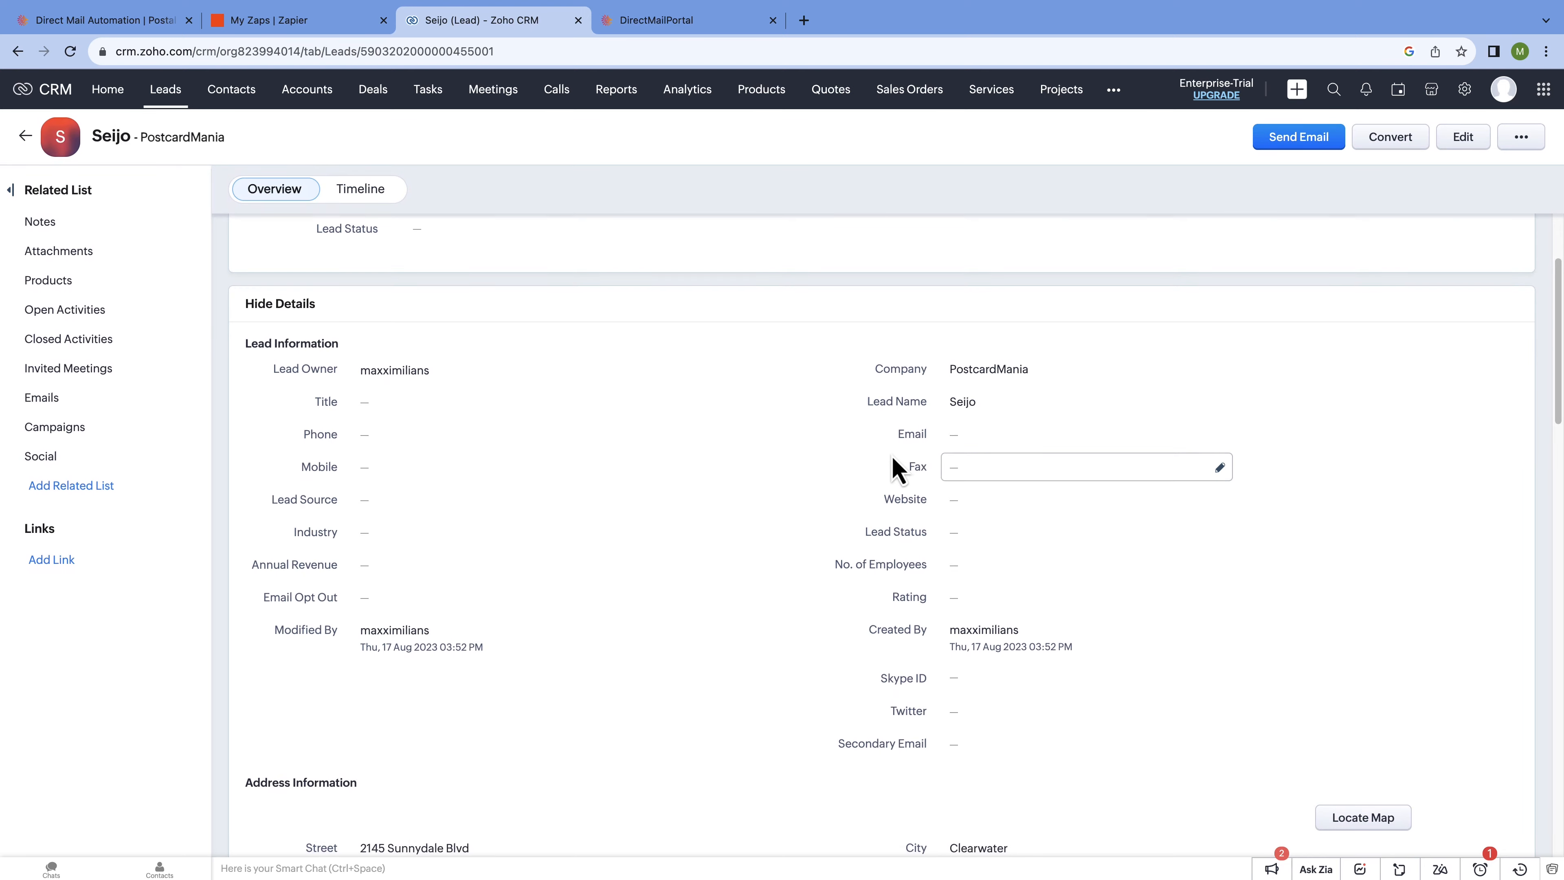
{"action": "scroll", "coordinate": [898, 471], "scroll_direction": "down", "scroll_amount": 4}
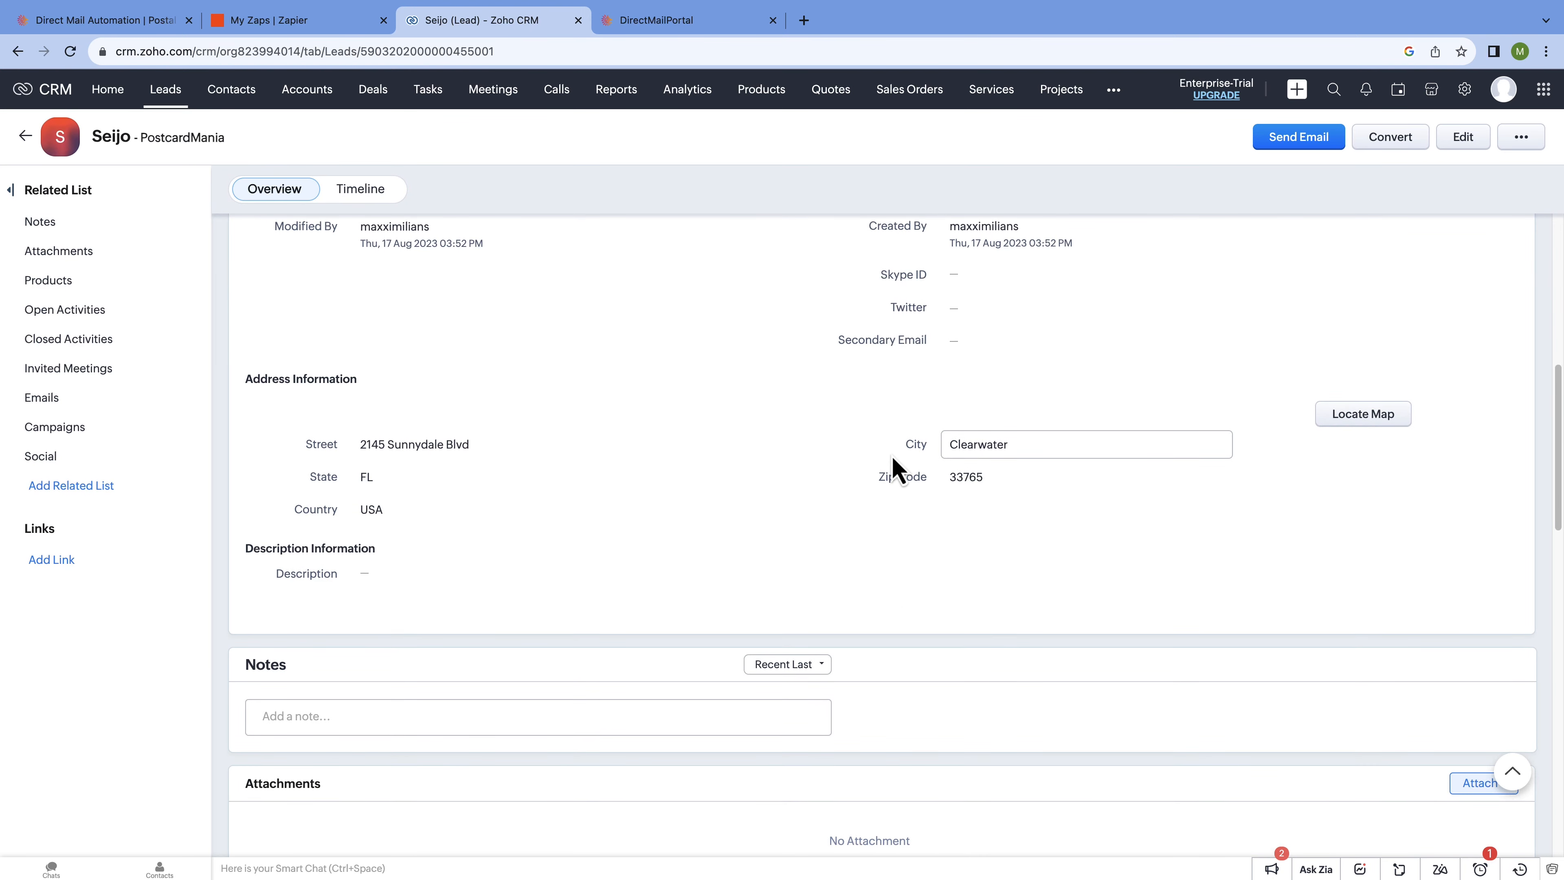
{"action": "scroll", "coordinate": [894, 451], "scroll_direction": "down", "scroll_amount": 2}
{"action": "scroll", "coordinate": [894, 450], "scroll_direction": "up", "scroll_amount": 8}
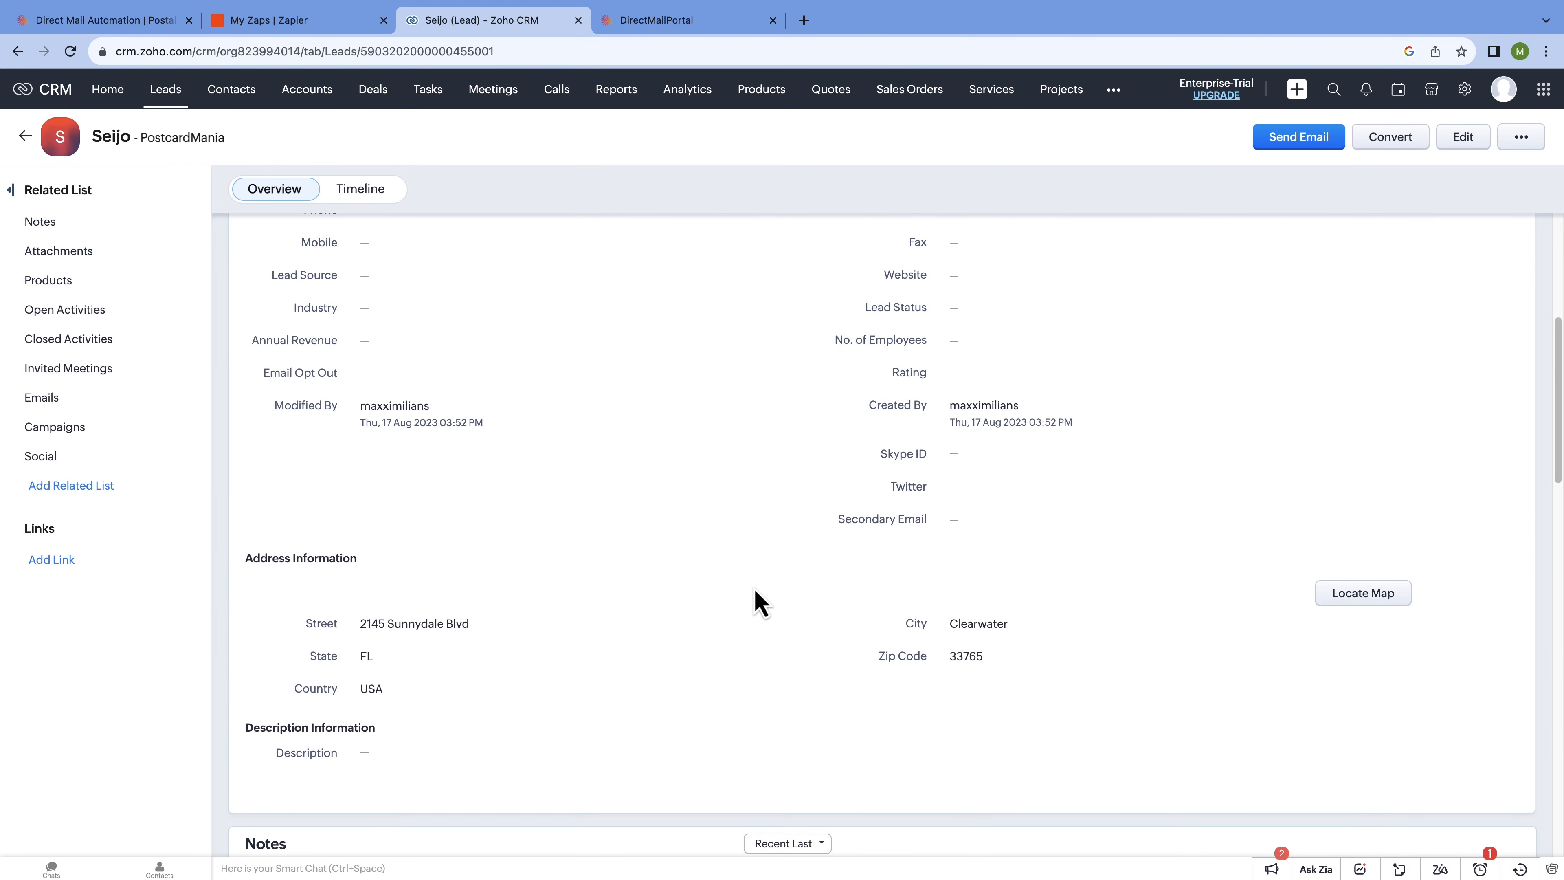
{"action": "scroll", "coordinate": [760, 601], "scroll_direction": "up", "scroll_amount": 3}
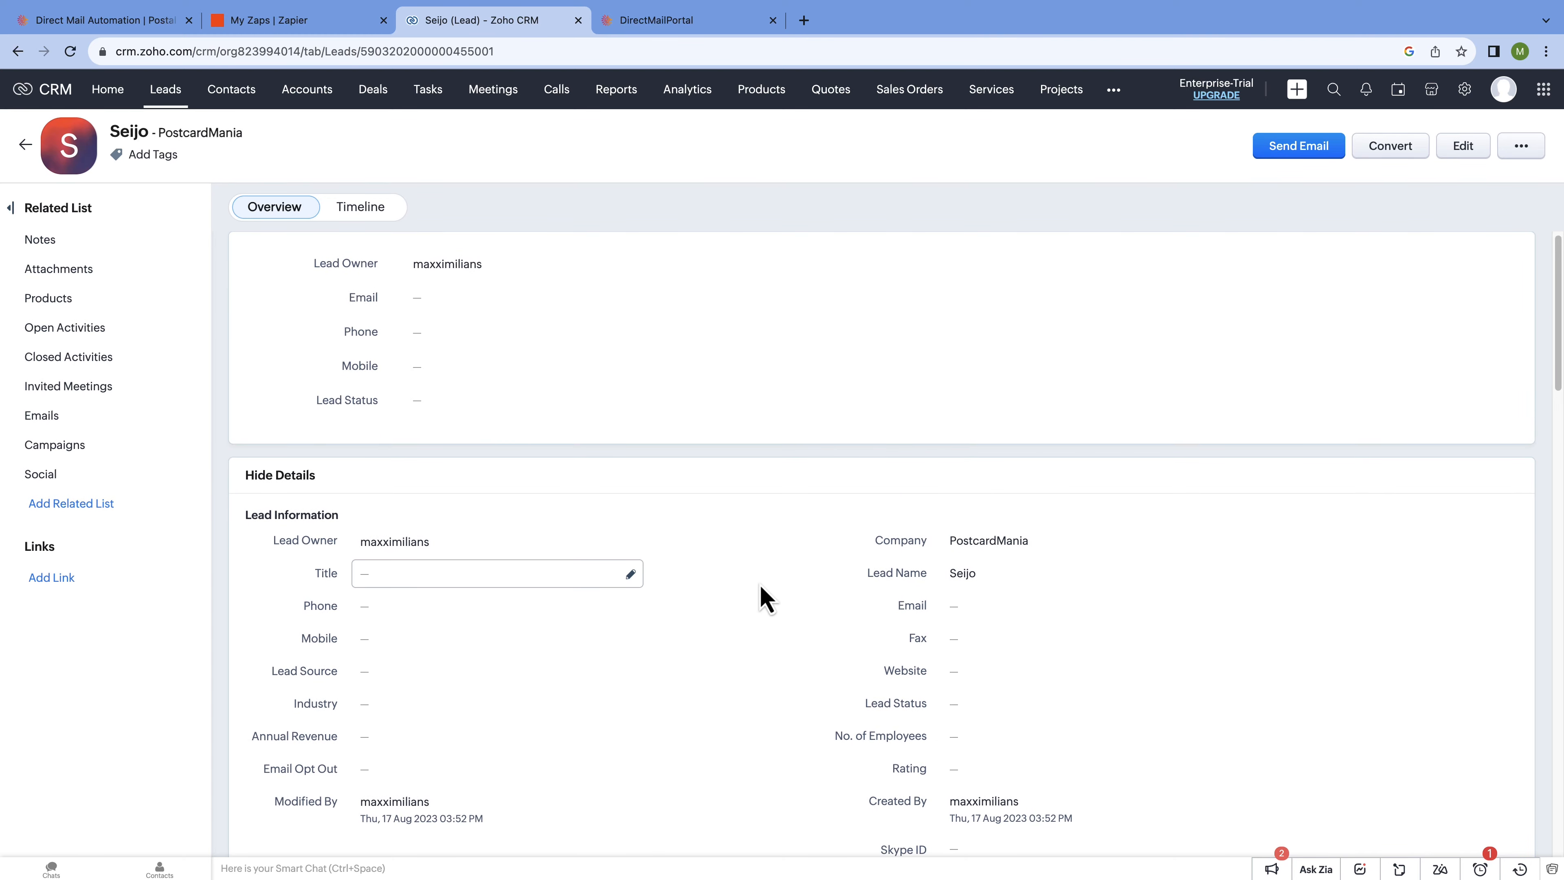
{"action": "left_click", "coordinate": [342, 29]}
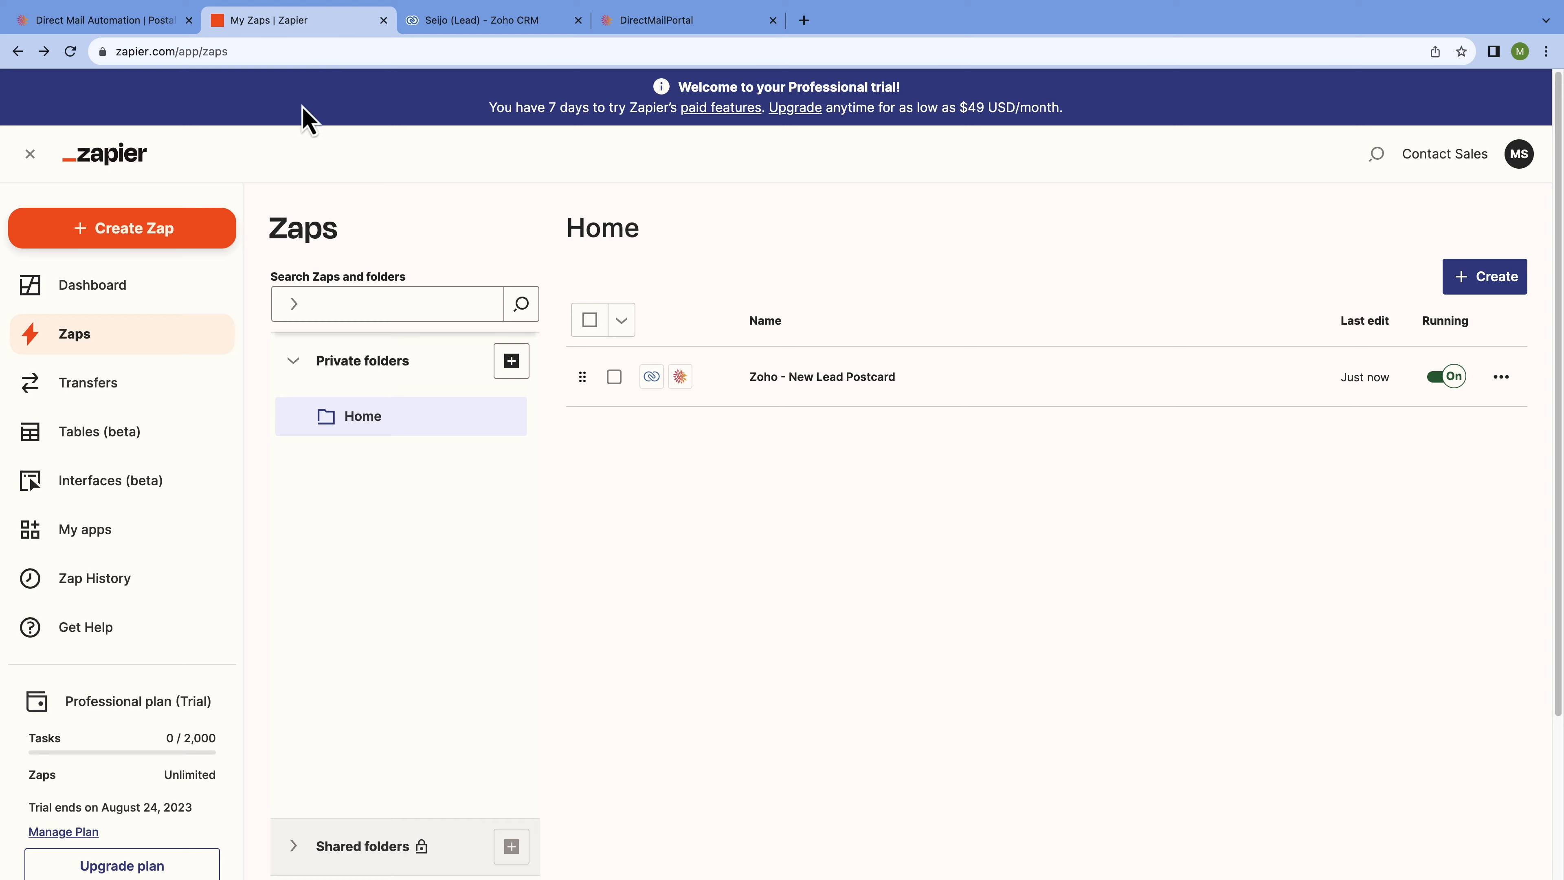
Confirm the Zap history shows one run with 0 tasks, then view PCM Integrations orders.
{"action": "left_click", "coordinate": [116, 582]}
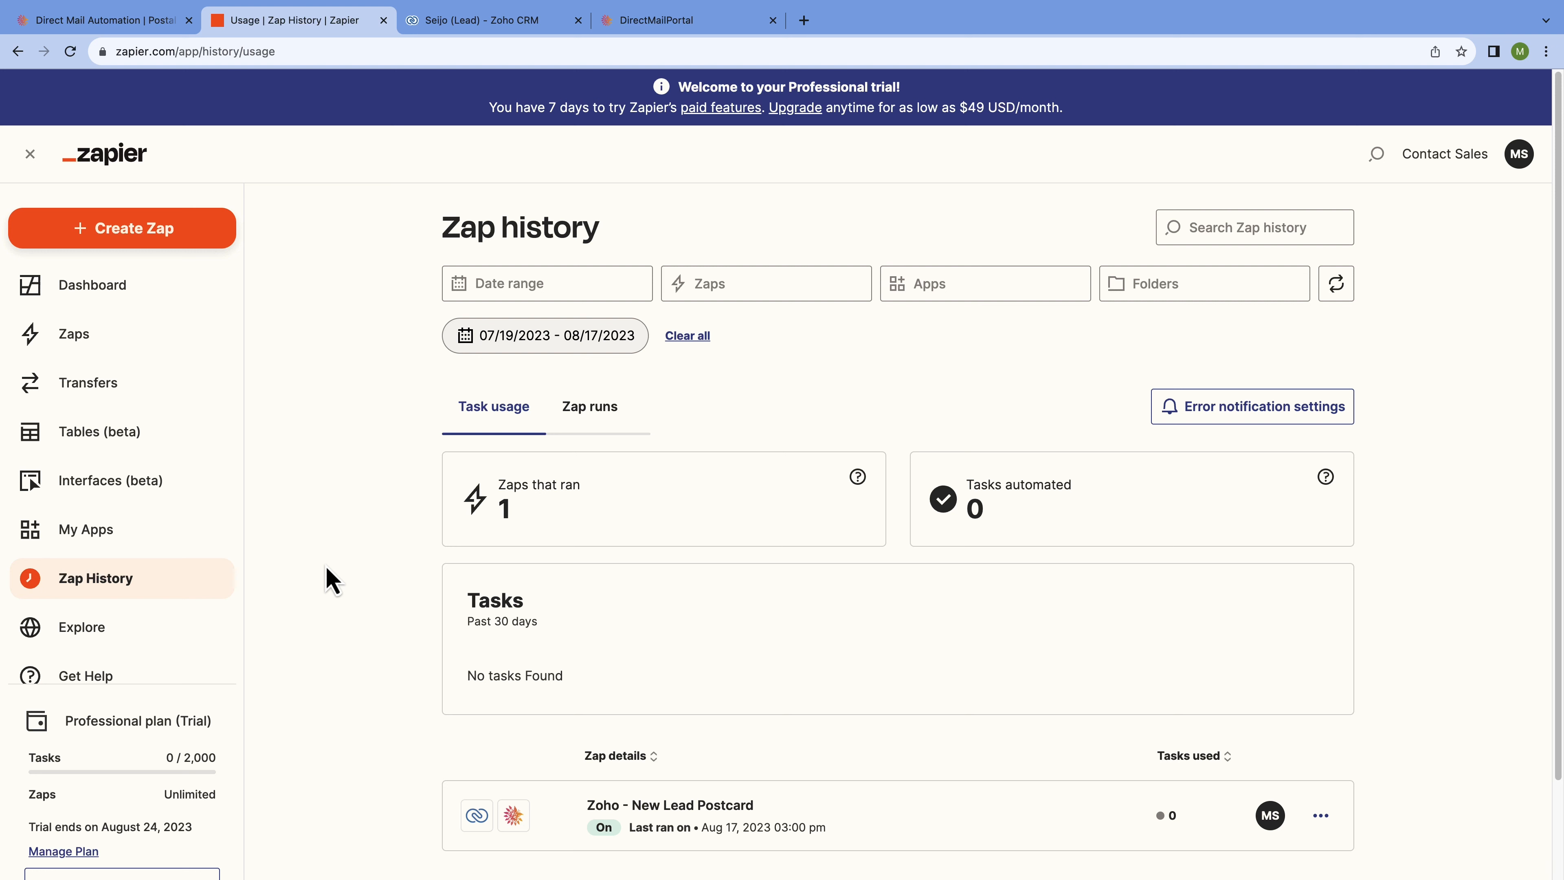
{"action": "left_click", "coordinate": [728, 22]}
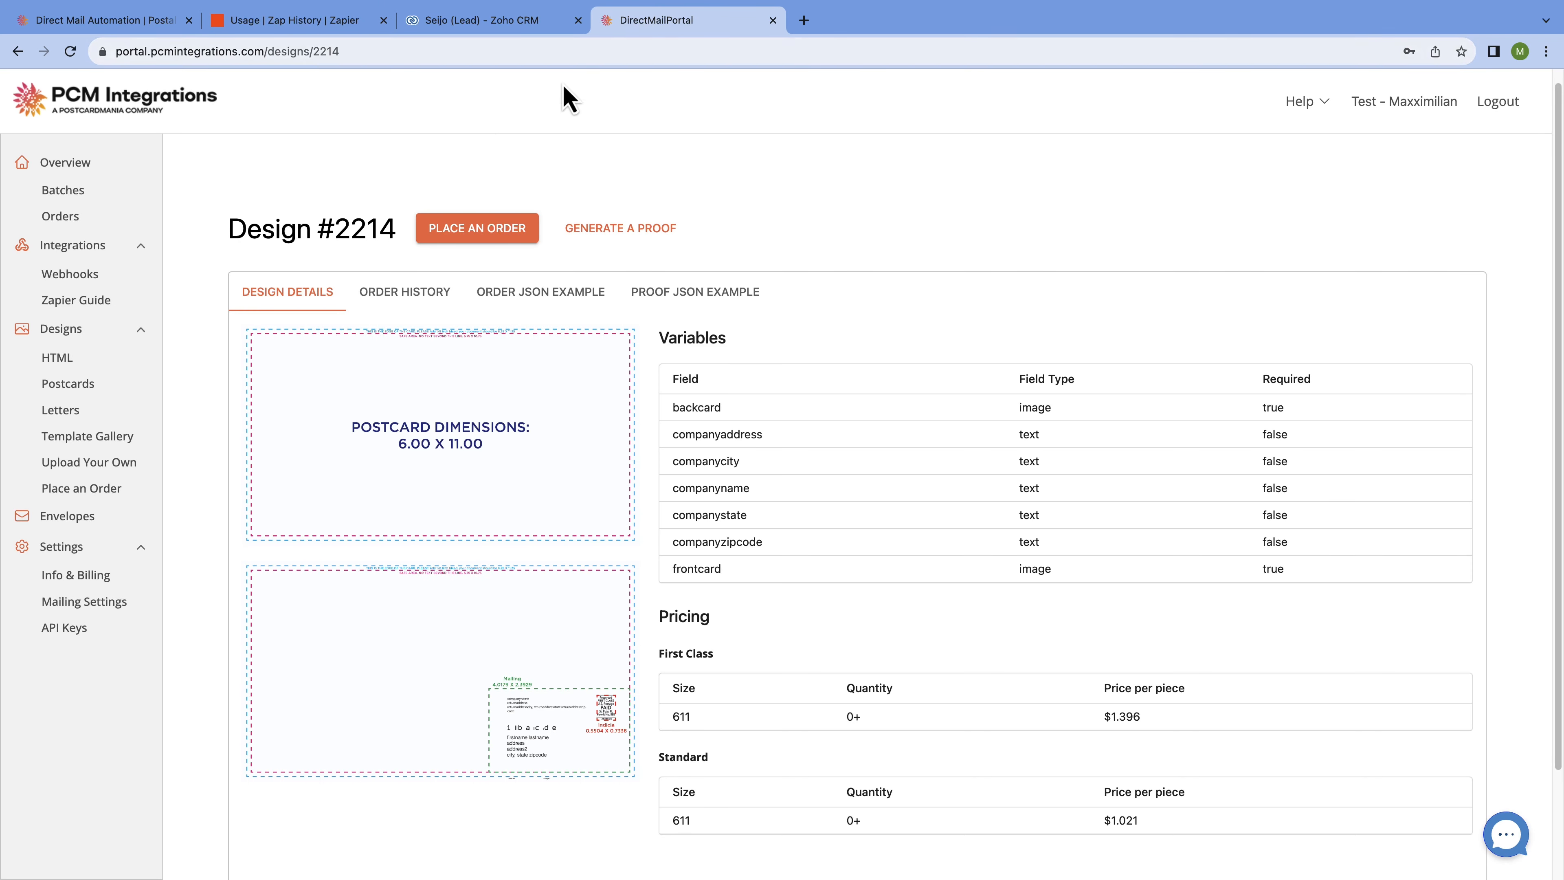
{"action": "left_click", "coordinate": [60, 215]}
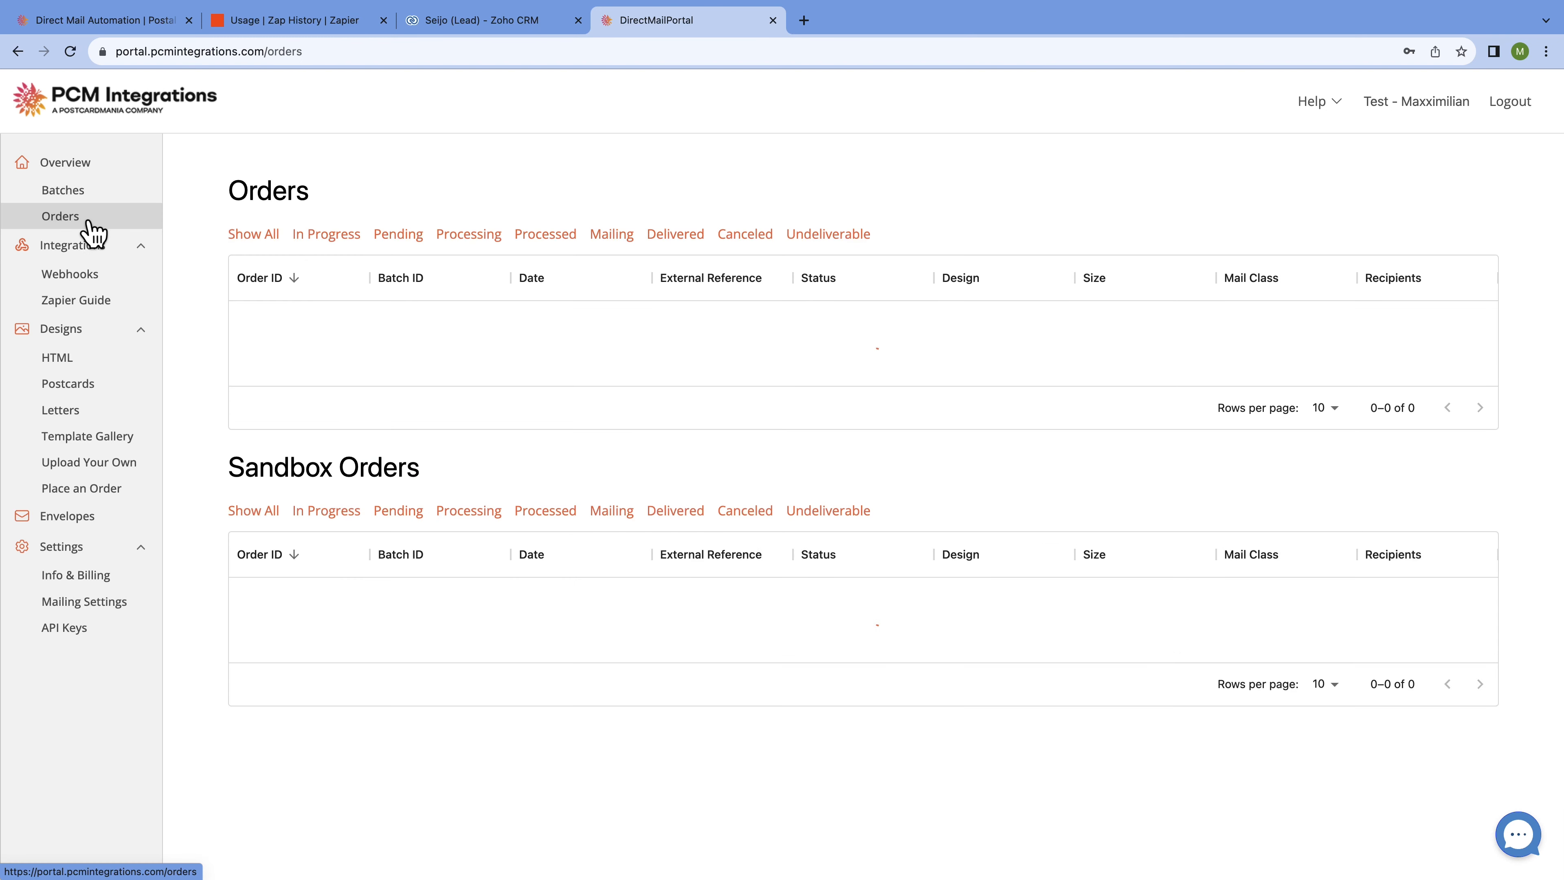